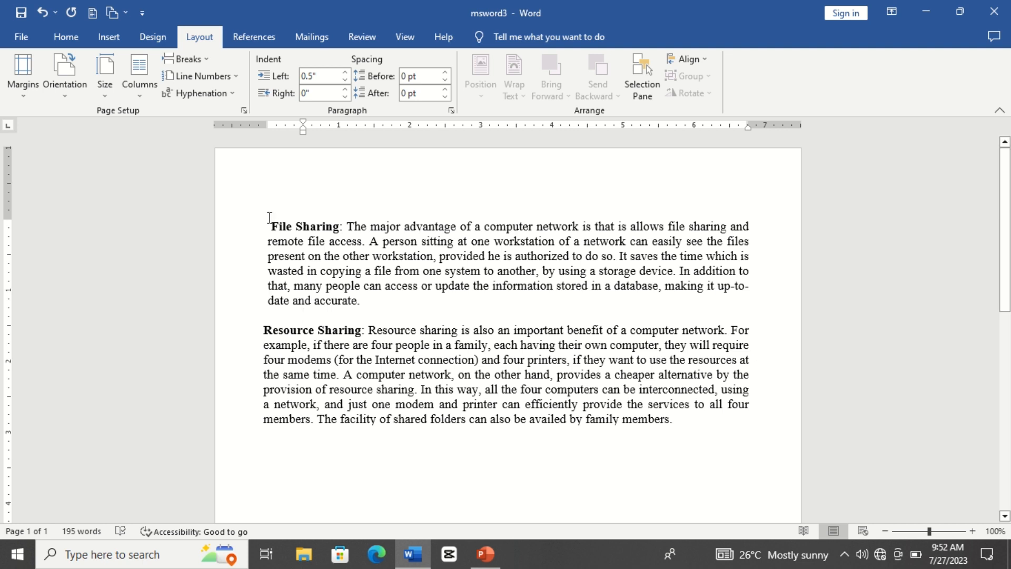
- Place the cursor before the File Sharing paragraph and apply the Narrow margin preset with 0.5" on all sides
{"action": "left_click", "coordinate": [269, 217]}
{"action": "left_click", "coordinate": [21, 87]}
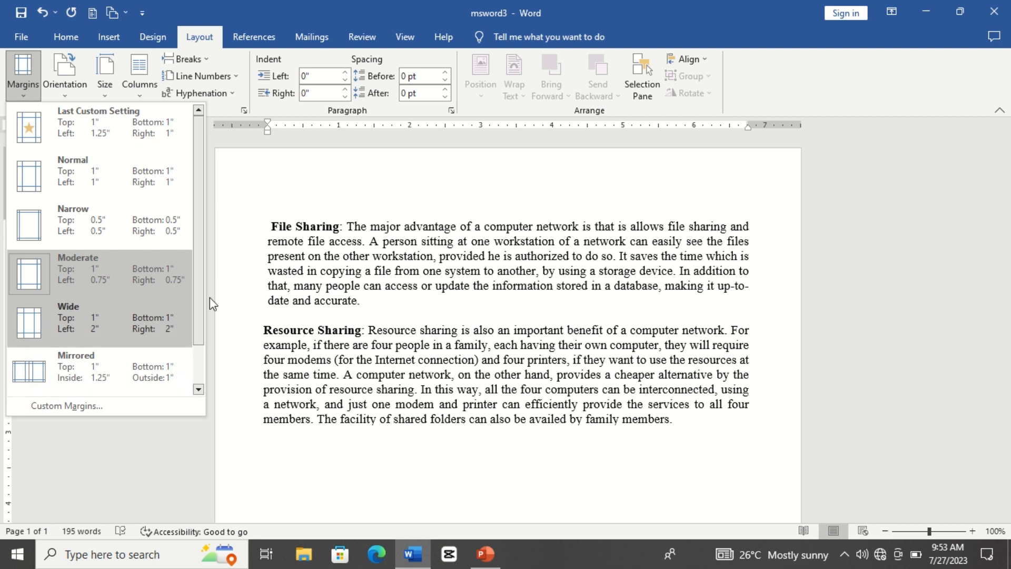
{"action": "mouse_move", "coordinate": [195, 295]}
{"action": "left_mouse_down"}
{"action": "mouse_move", "coordinate": [200, 353]}
{"action": "mouse_move", "coordinate": [206, 279]}
{"action": "left_mouse_up"}
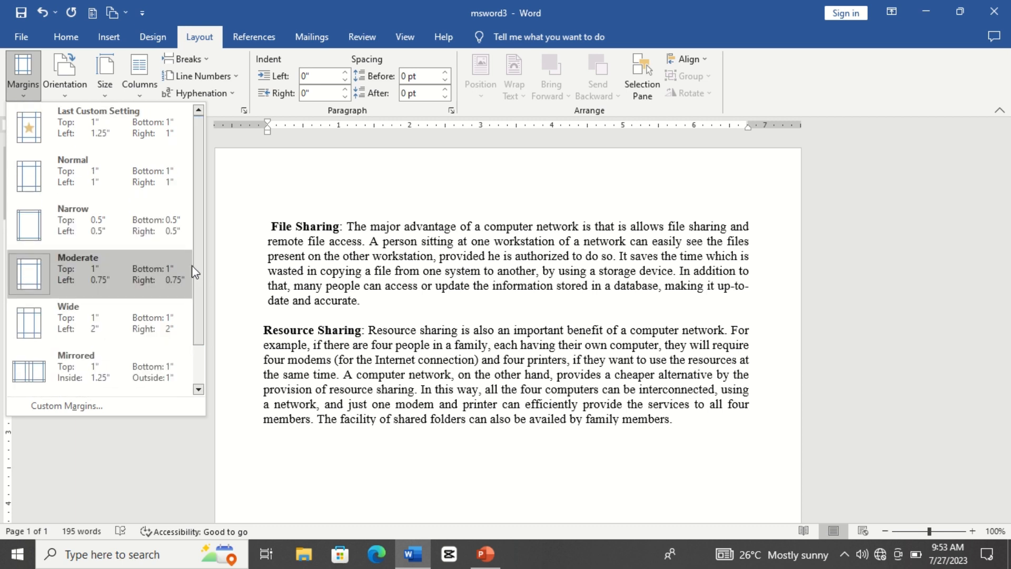
{"action": "left_click", "coordinate": [130, 220]}
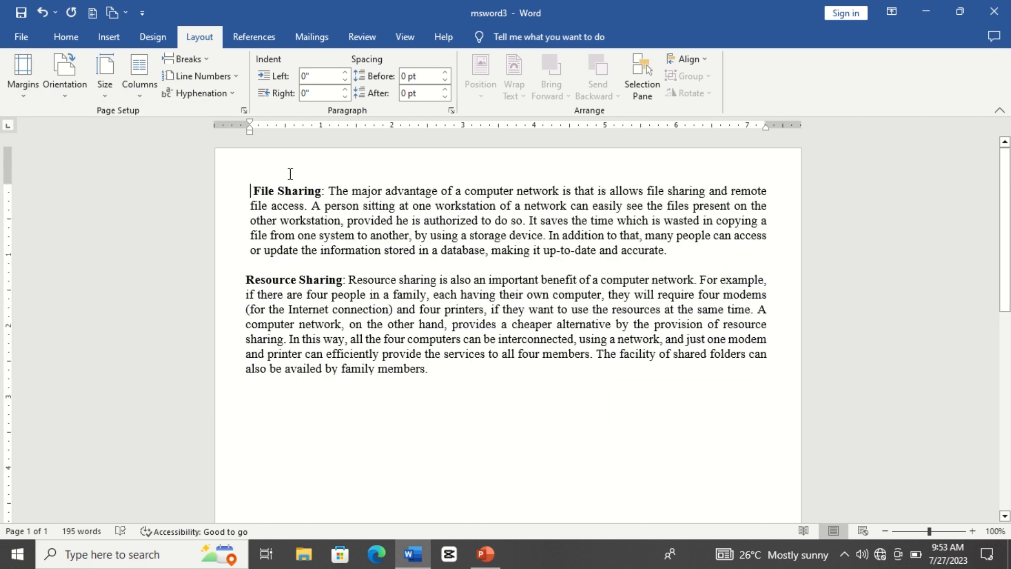
- Apply the Wide margin preset to the document, followed by the Mirrored preset with 1.25" inside and 1" outside margins
{"action": "left_click", "coordinate": [17, 97]}
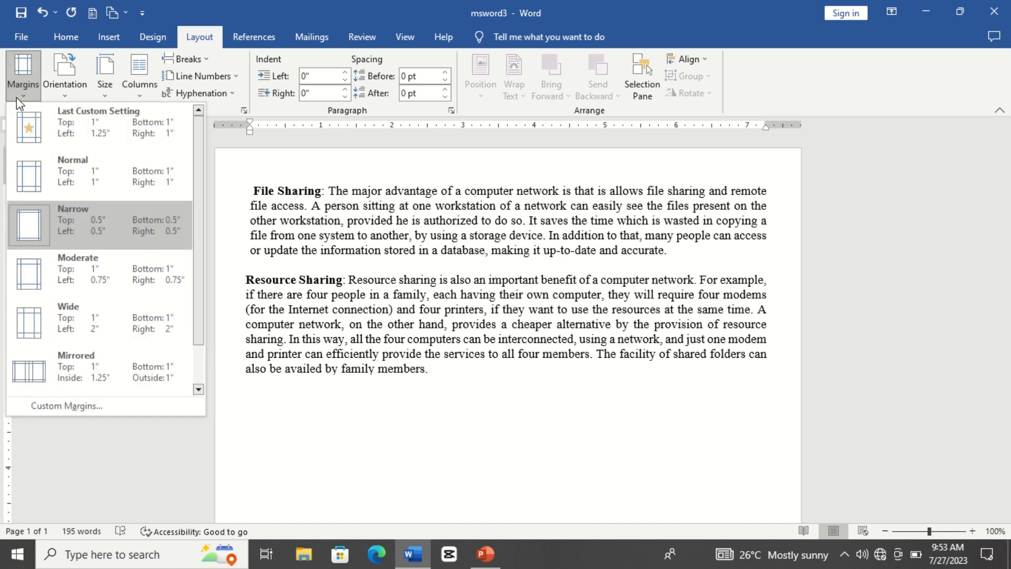
{"action": "left_click", "coordinate": [87, 335]}
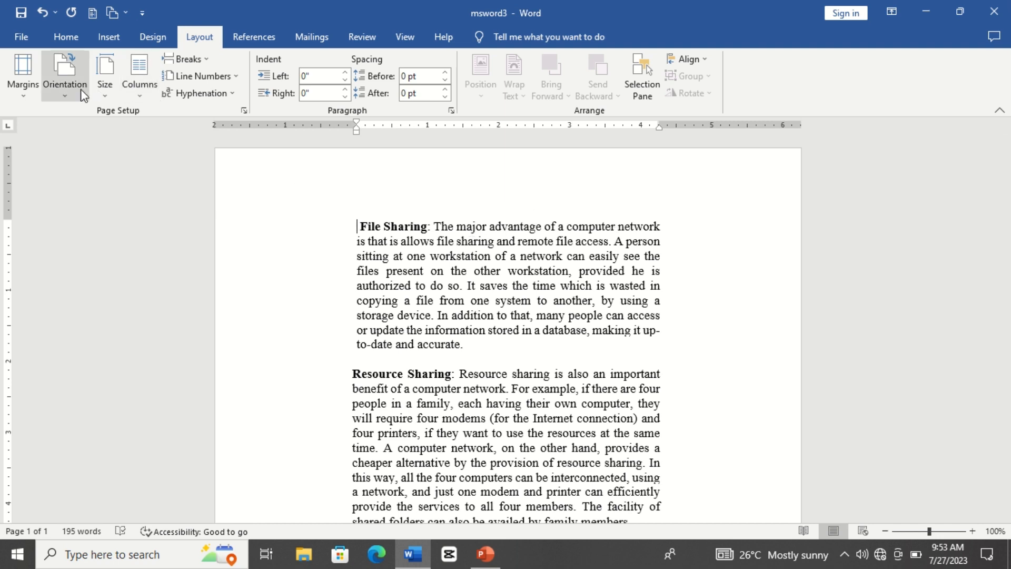
{"action": "left_click", "coordinate": [24, 98]}
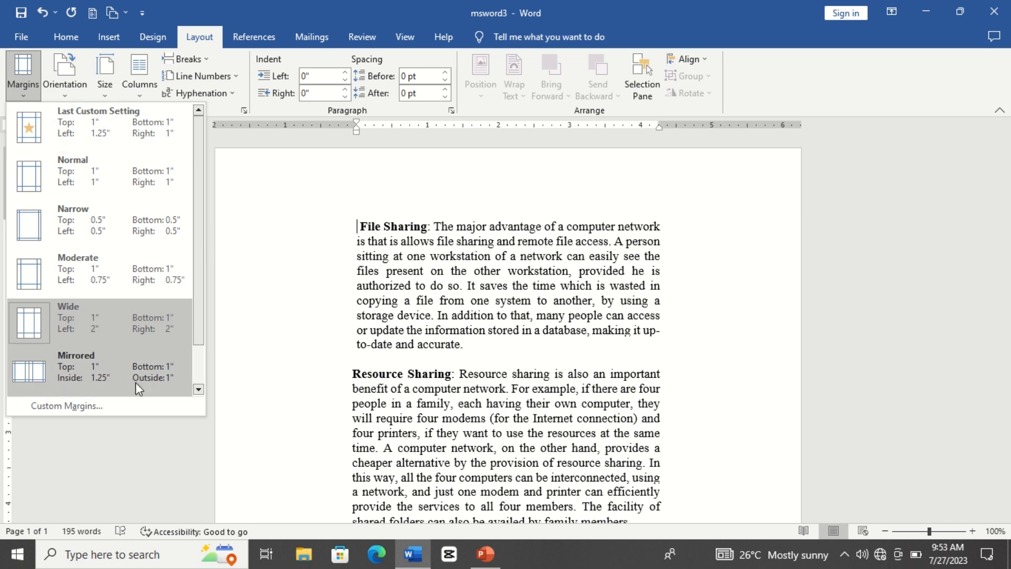
{"action": "left_click", "coordinate": [119, 369]}
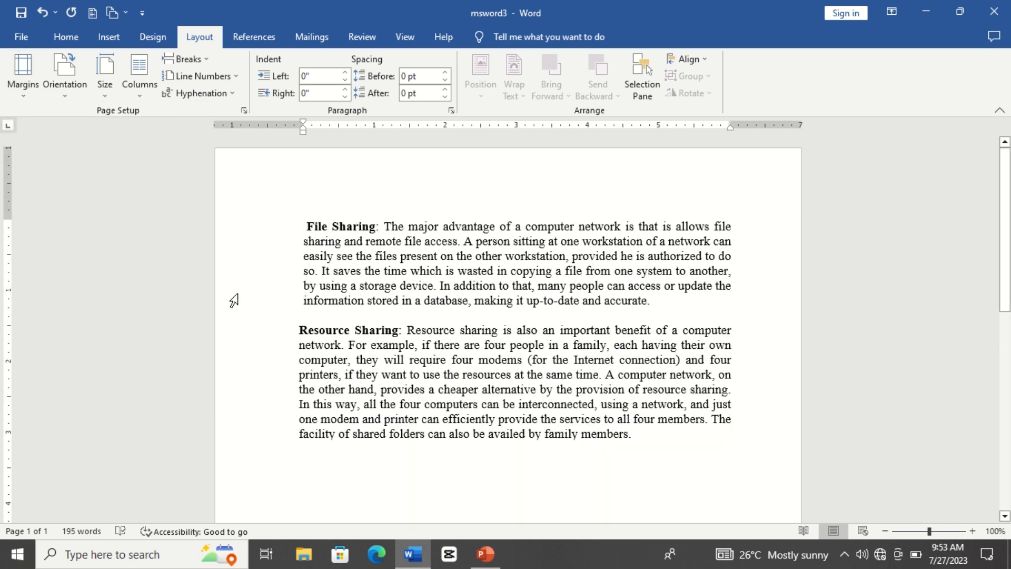
- Apply the Normal margin preset and confirm 1" custom margins on all sides for the whole document
{"action": "left_click", "coordinate": [15, 88]}
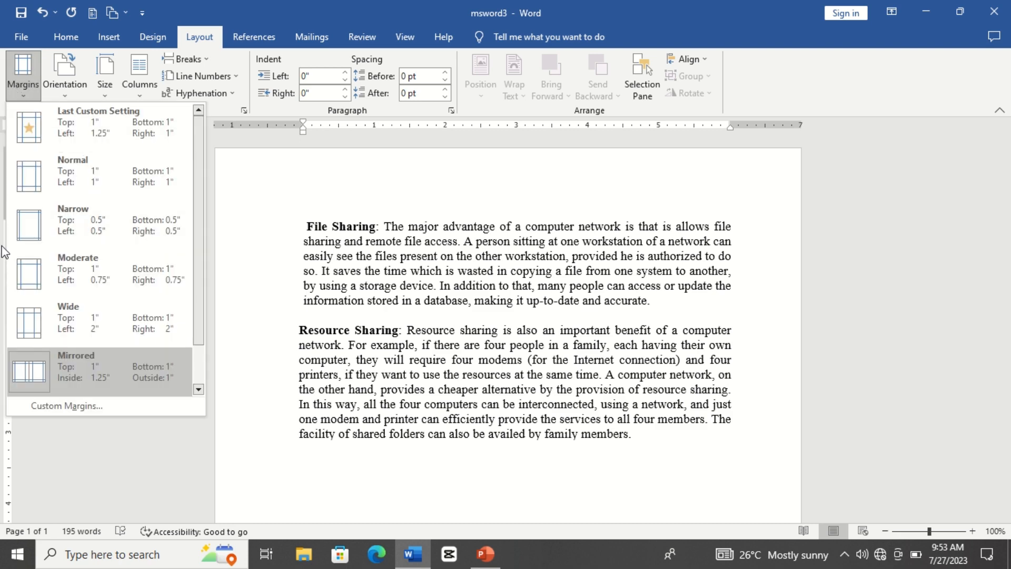
{"action": "left_click", "coordinate": [94, 188]}
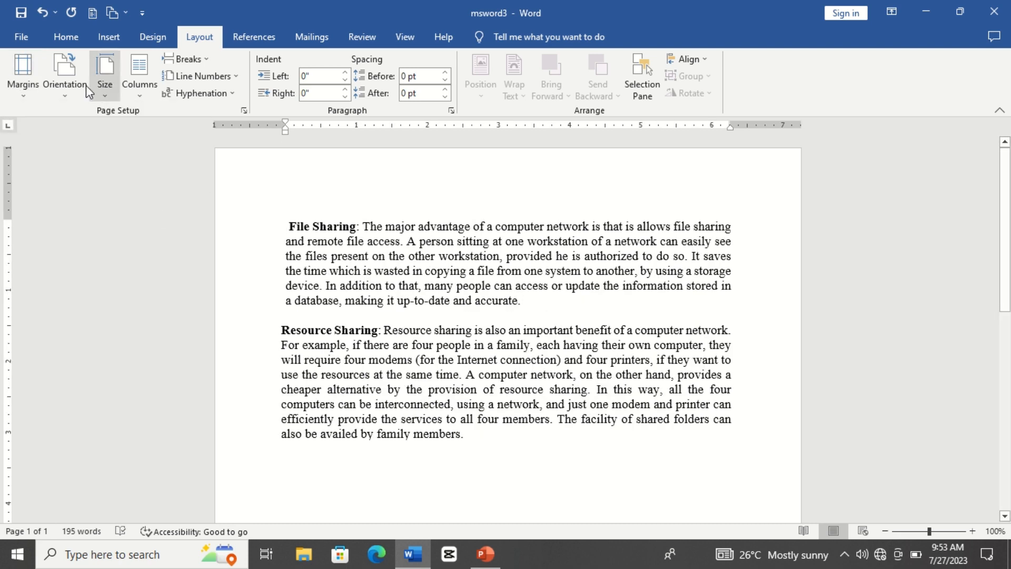
{"action": "left_click", "coordinate": [15, 84]}
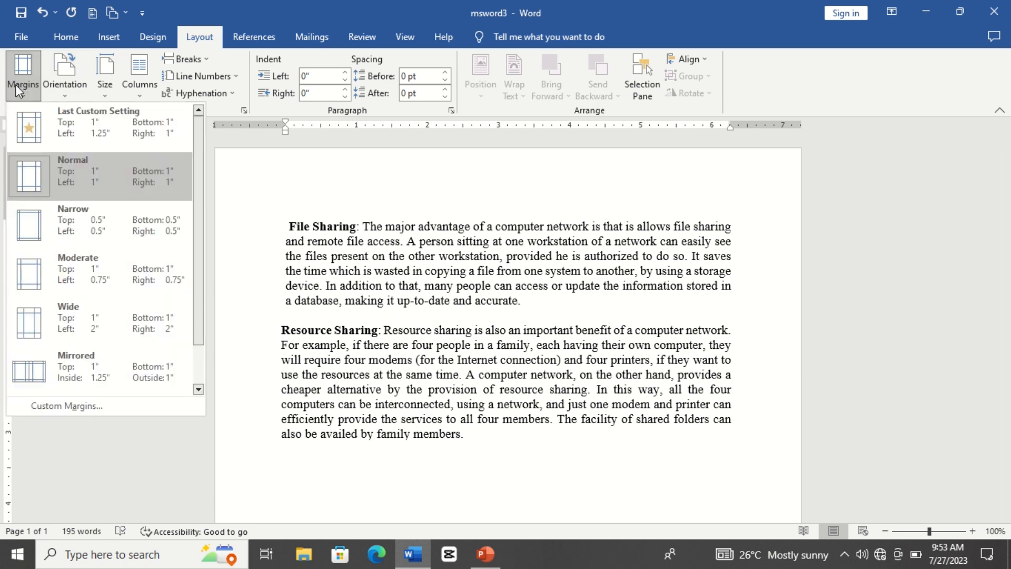
{"action": "left_click", "coordinate": [93, 407]}
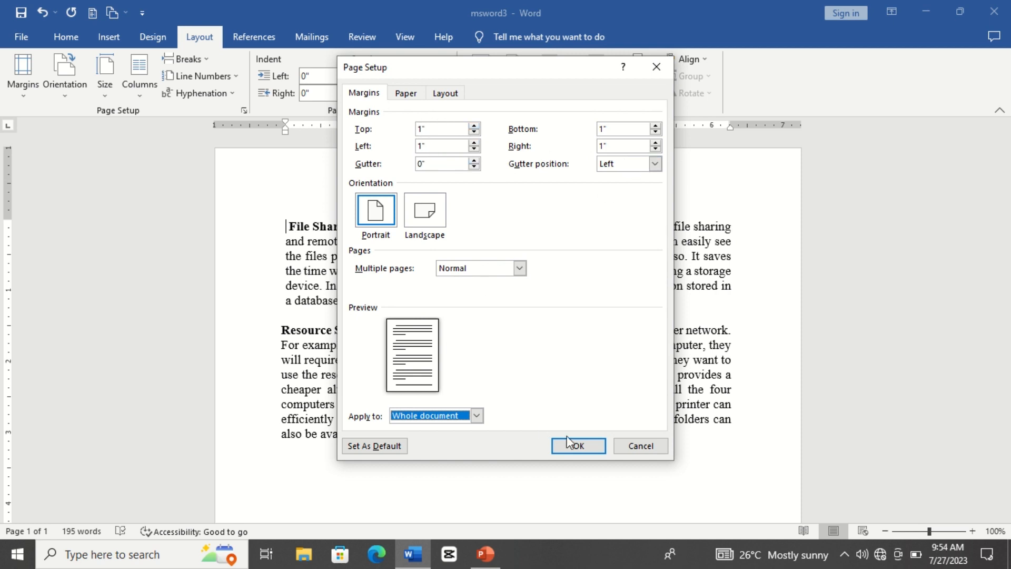
{"action": "left_click", "coordinate": [575, 447]}
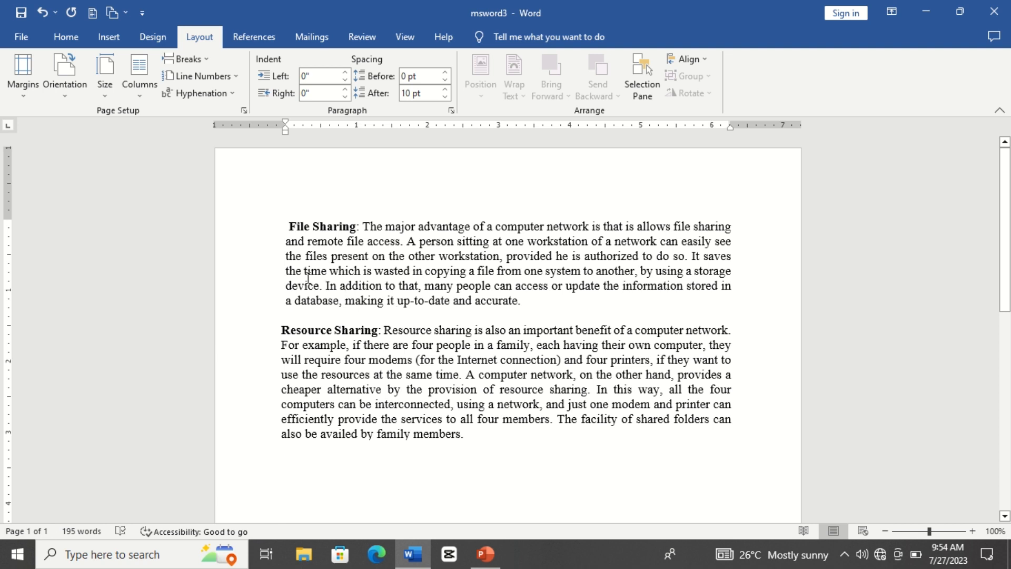
- Switch the page orientation to Landscape and back to Portrait
{"action": "left_click", "coordinate": [64, 96]}
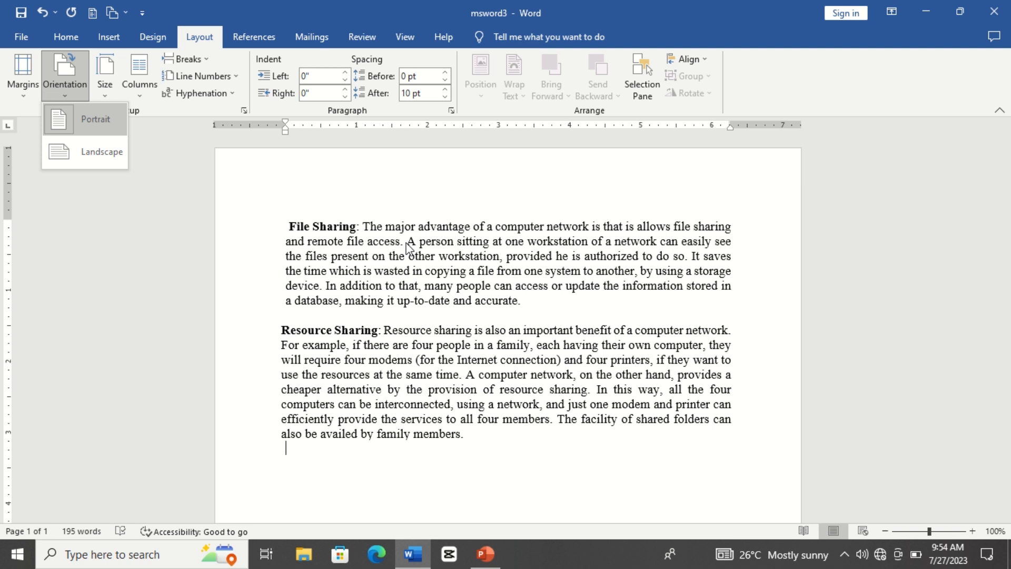
{"action": "left_click", "coordinate": [93, 161]}
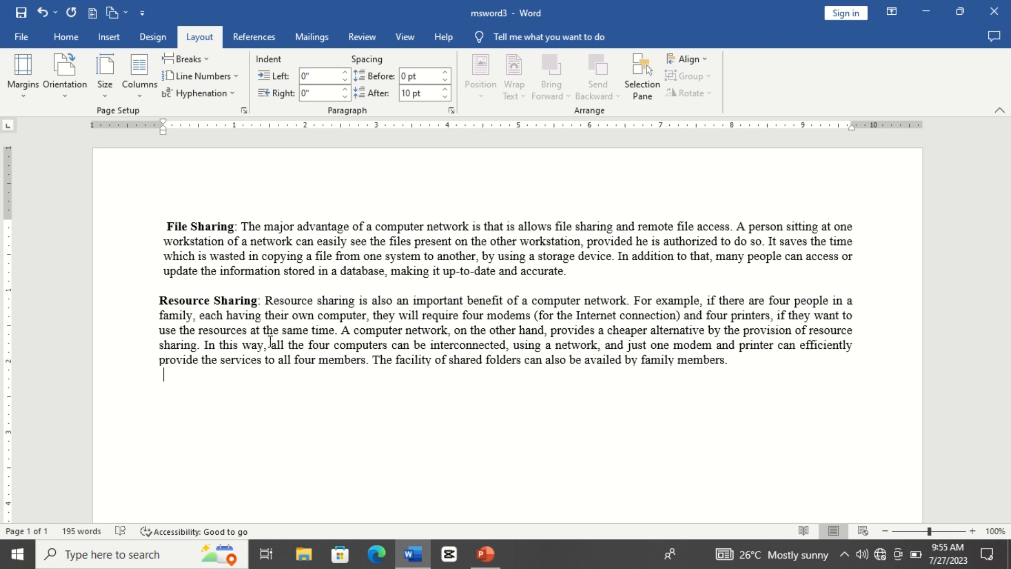
{"action": "left_click", "coordinate": [67, 99]}
{"action": "left_click", "coordinate": [90, 118]}
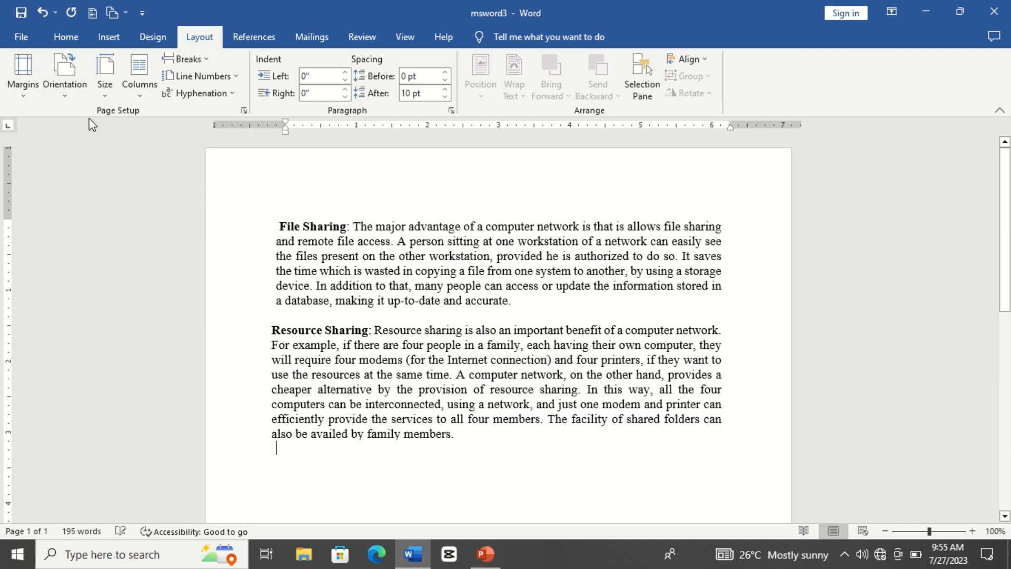
{"action": "left_click", "coordinate": [63, 97]}
{"action": "left_click", "coordinate": [357, 387]}
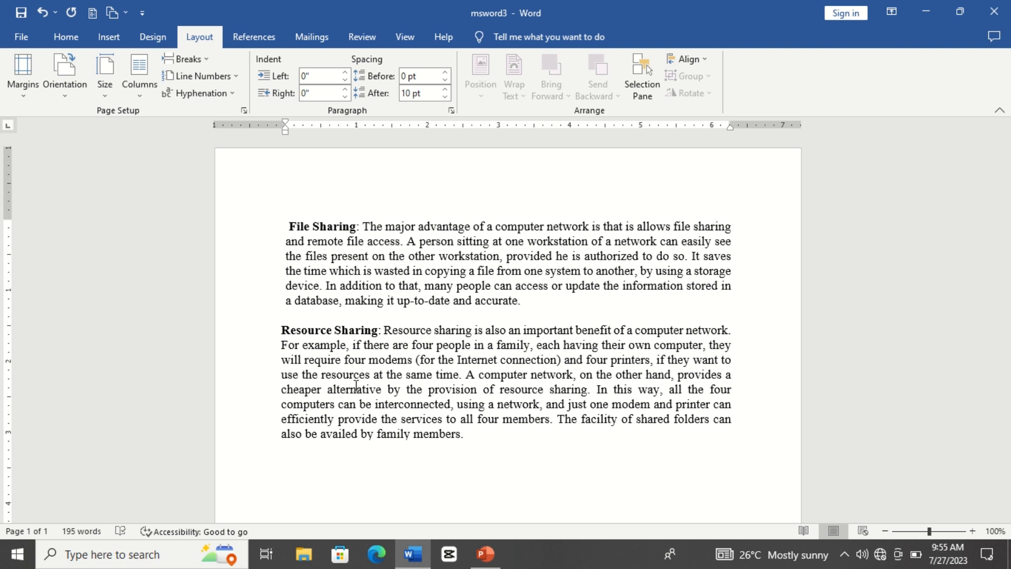
- Change the paper size to Legal (8.5" x 14") and after that to Letter (8.5" x 11")
{"action": "left_click", "coordinate": [104, 95]}
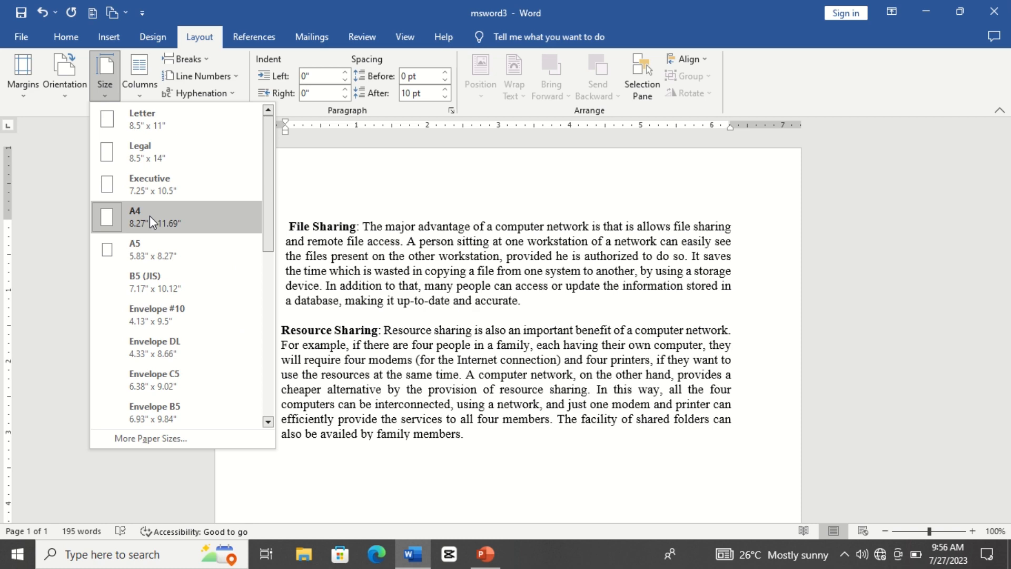
{"action": "left_click", "coordinate": [171, 153]}
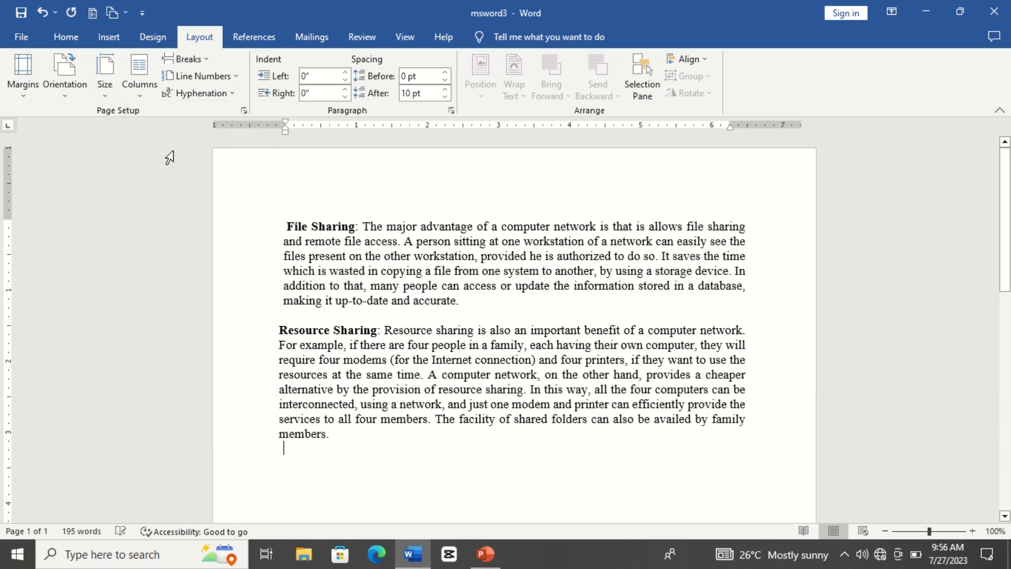
{"action": "left_click", "coordinate": [108, 93]}
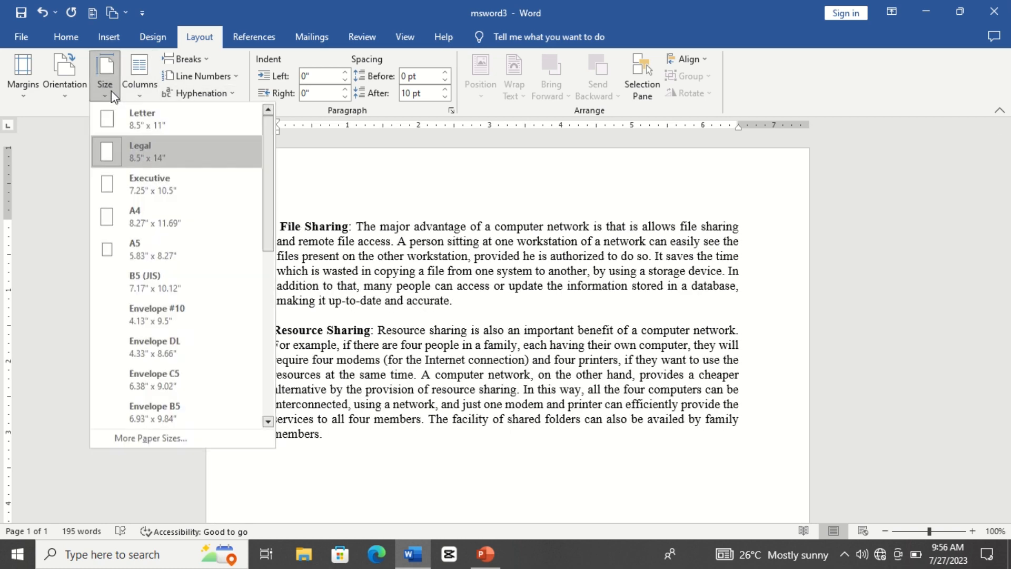
{"action": "left_click", "coordinate": [153, 128]}
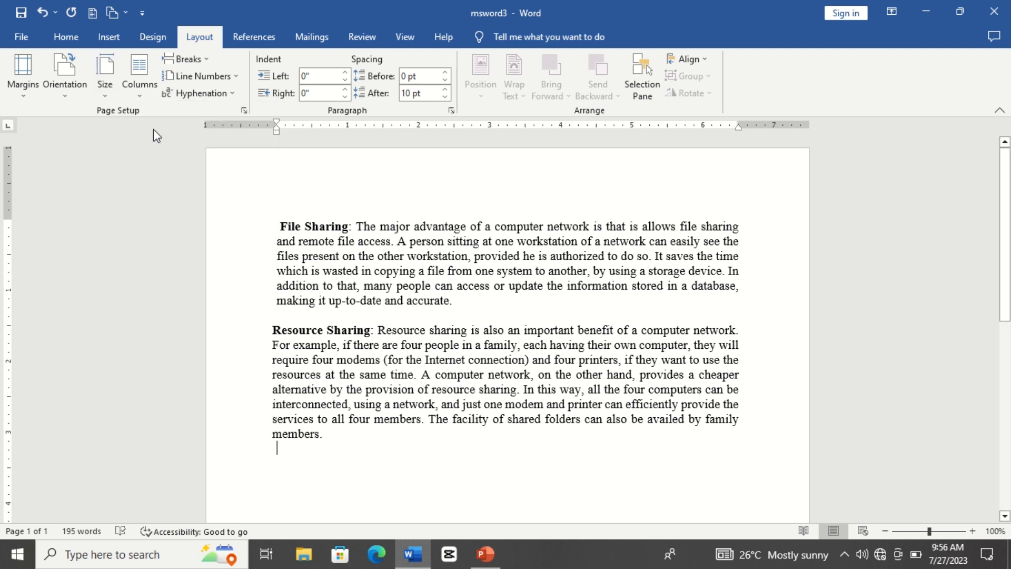
- Change the document's paper size to A5 (5.83" x 8.27")
{"action": "left_click", "coordinate": [138, 95]}
{"action": "left_click", "coordinate": [112, 94]}
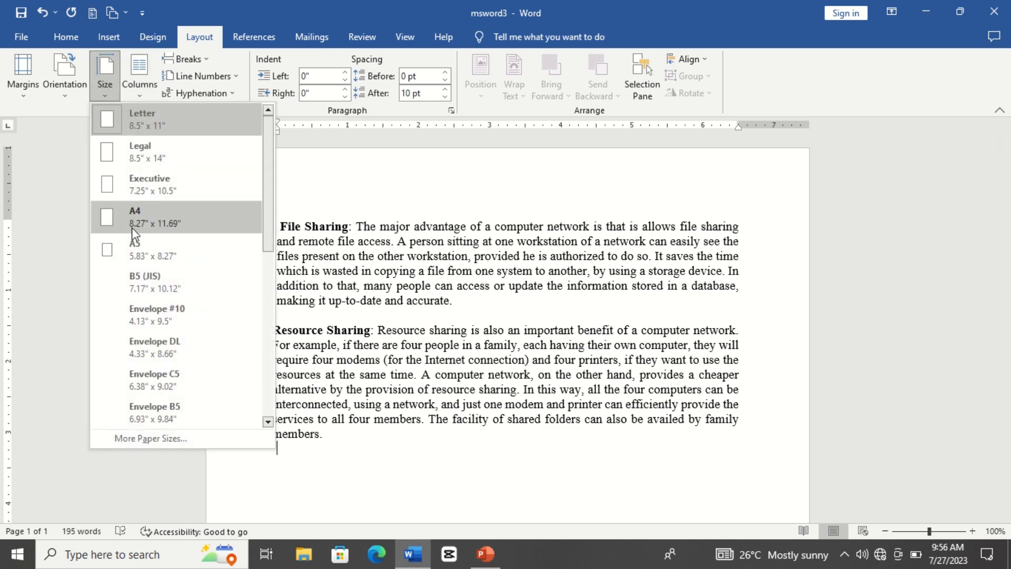
{"action": "left_click", "coordinate": [189, 260]}
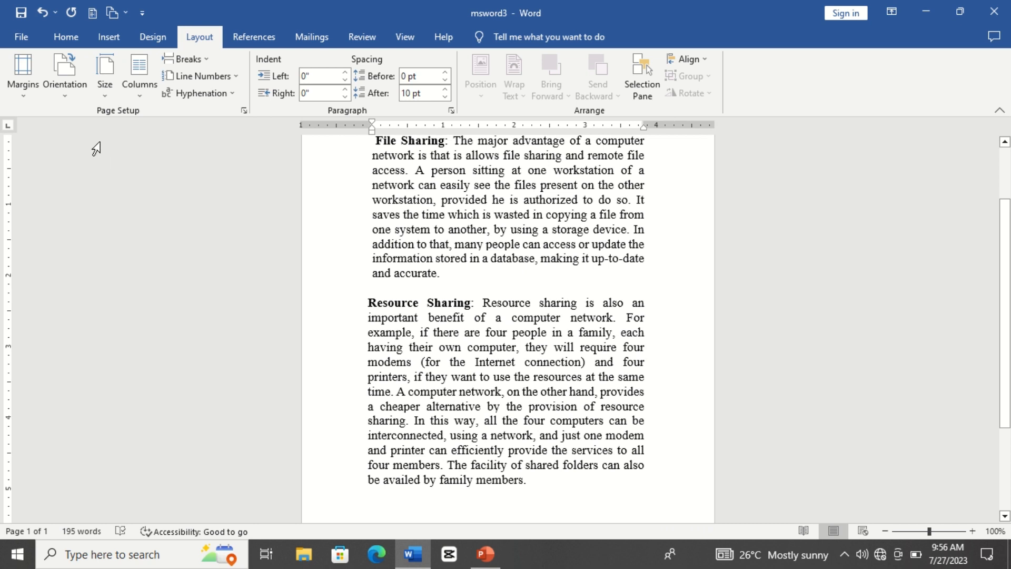
- Examine the available paper sizes in the size list and in Page Setup, accepting A5 for the whole document
{"action": "left_click", "coordinate": [106, 89]}
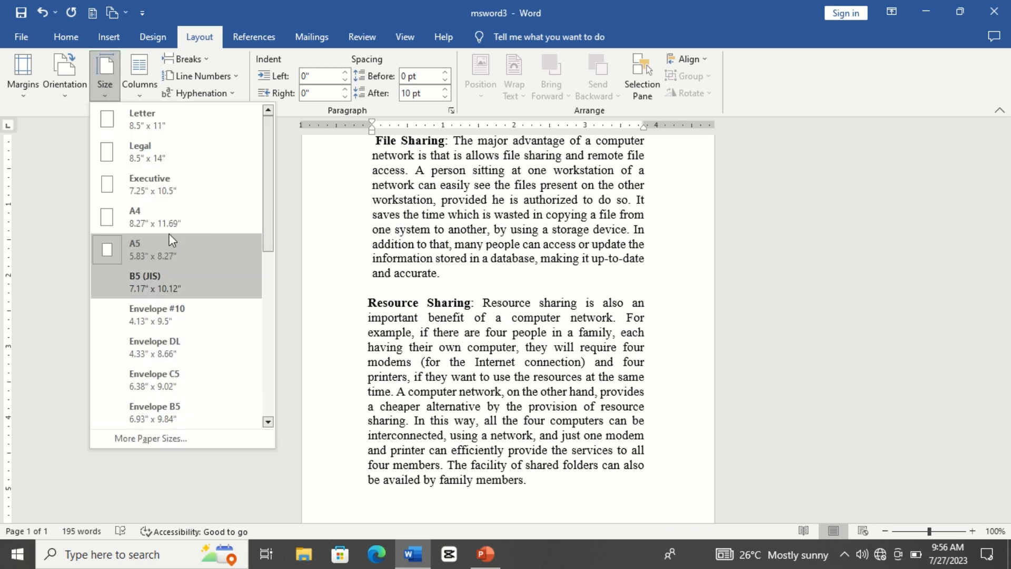
{"action": "left_click_drag", "start_coordinate": [270, 204], "coordinate": [266, 345]}
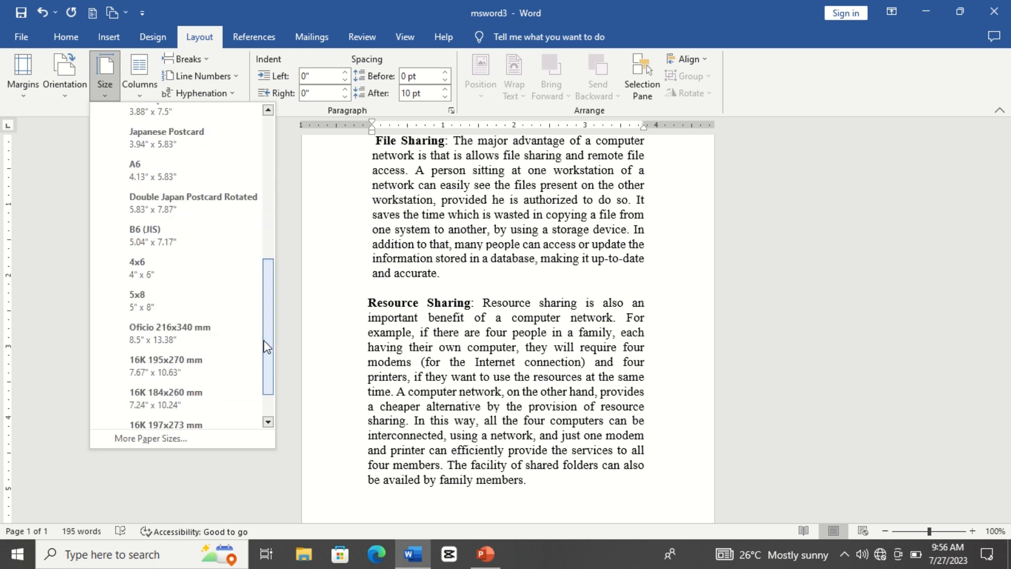
{"action": "left_click", "coordinate": [159, 437]}
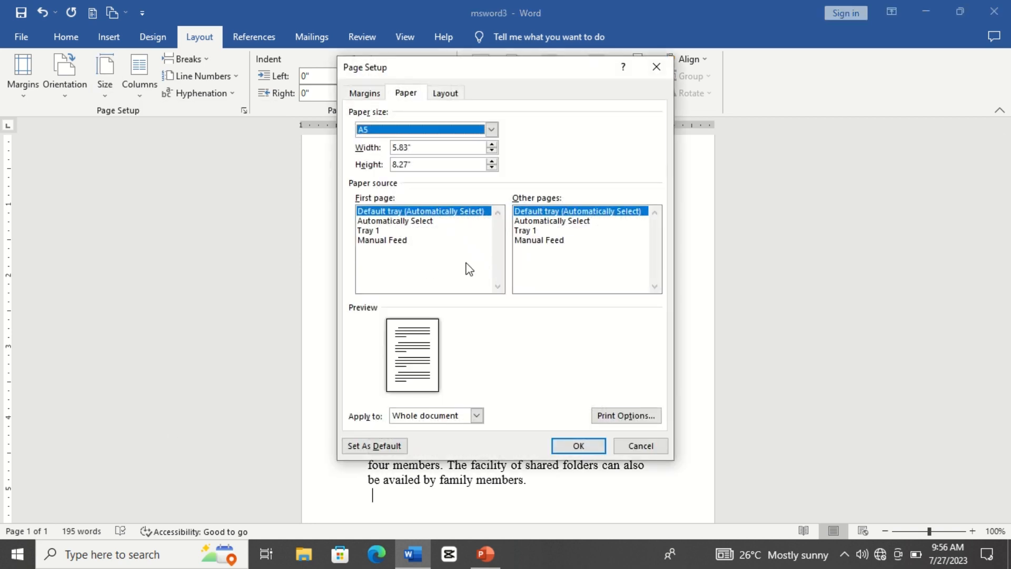
{"action": "left_click", "coordinate": [492, 130]}
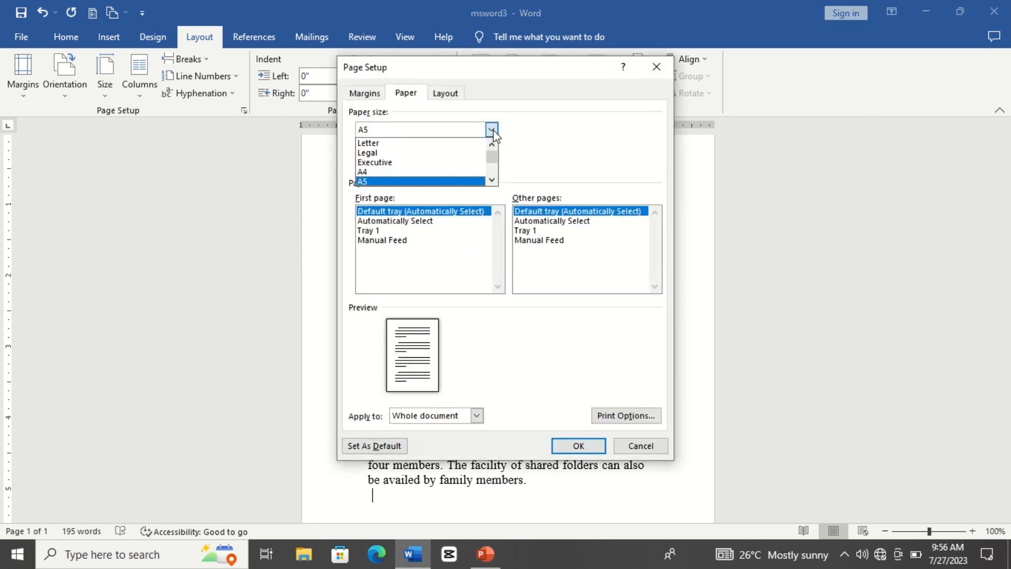
{"action": "mouse_move", "coordinate": [492, 149]}
{"action": "left_mouse_down"}
{"action": "mouse_move", "coordinate": [493, 177]}
{"action": "mouse_move", "coordinate": [490, 150]}
{"action": "left_mouse_up"}
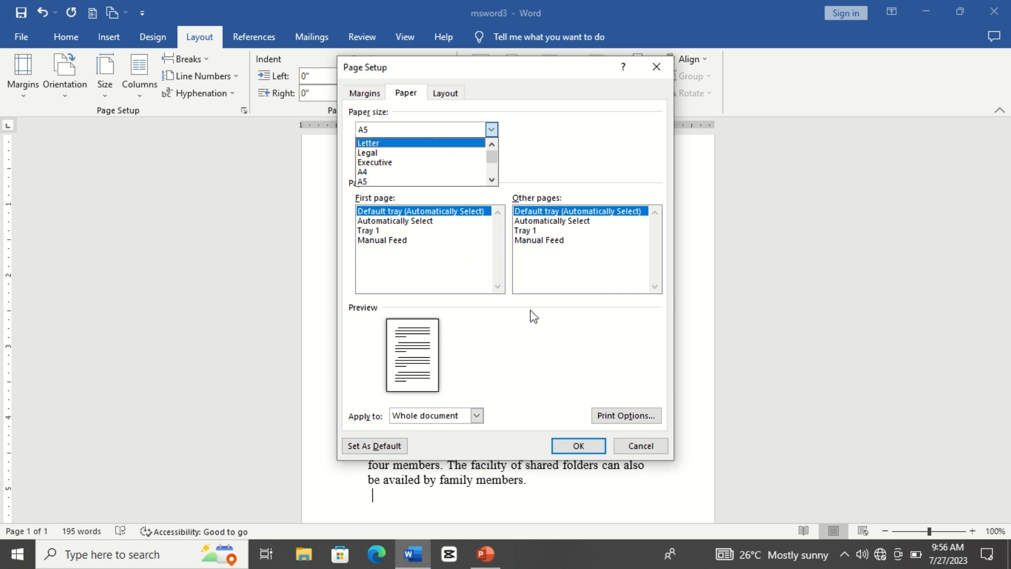
{"action": "left_click", "coordinate": [580, 448]}
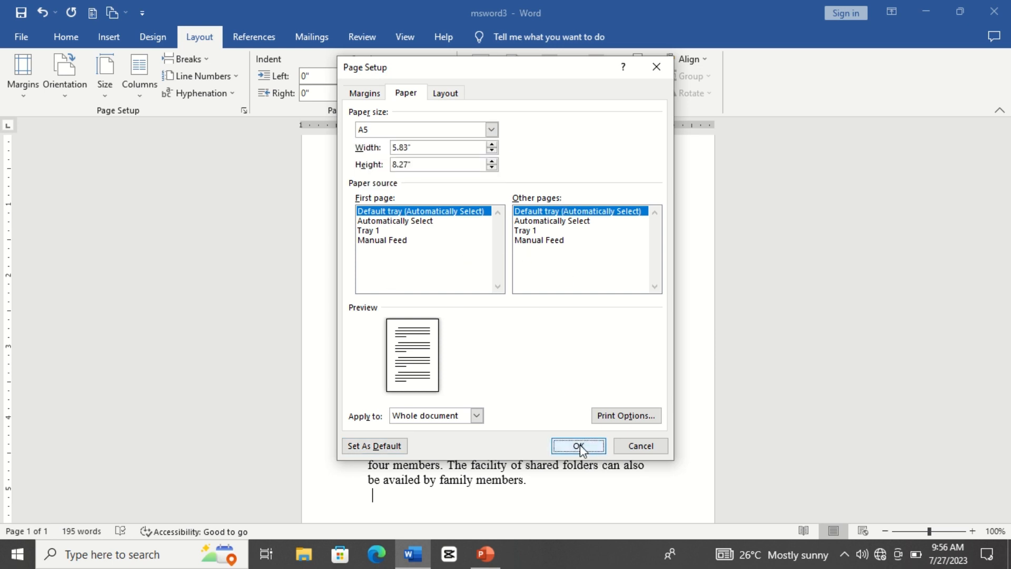
{"action": "left_click", "coordinate": [579, 447]}
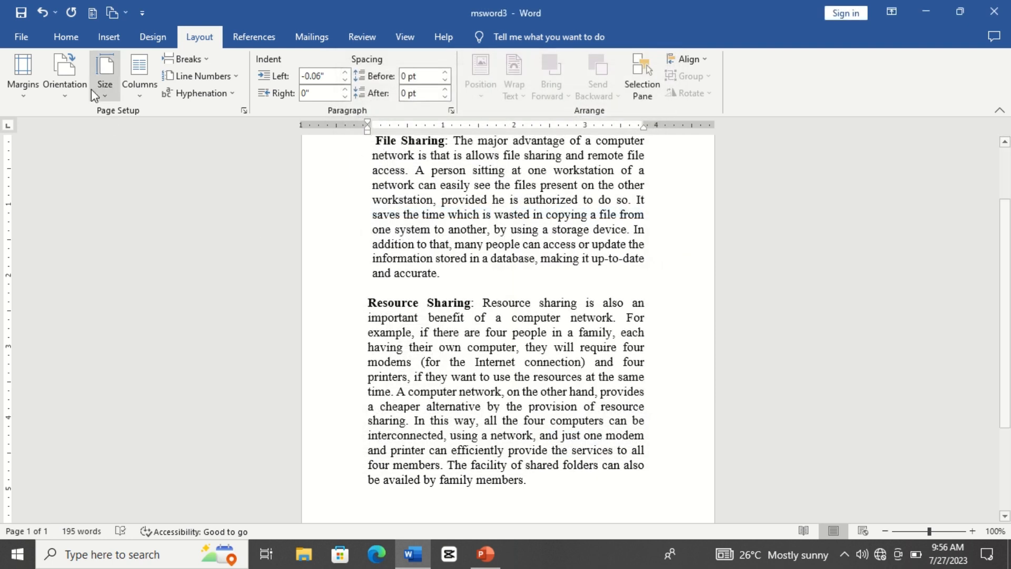
- Set the document's paper size to A4 (8.27" x 11.69")
{"action": "left_click", "coordinate": [104, 98]}
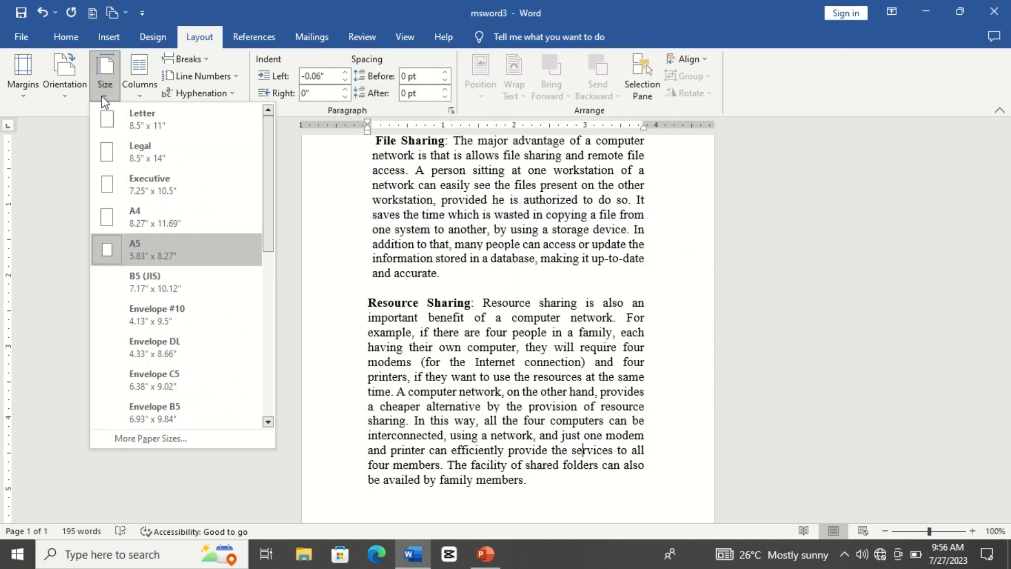
{"action": "left_click", "coordinate": [130, 223]}
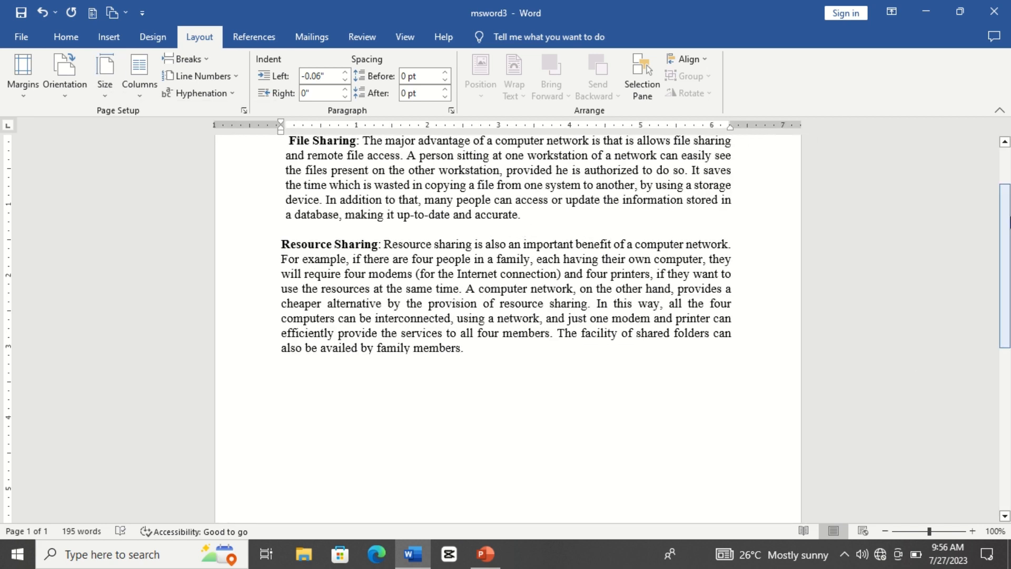
{"action": "left_click_drag", "start_coordinate": [1006, 208], "coordinate": [1008, 170]}
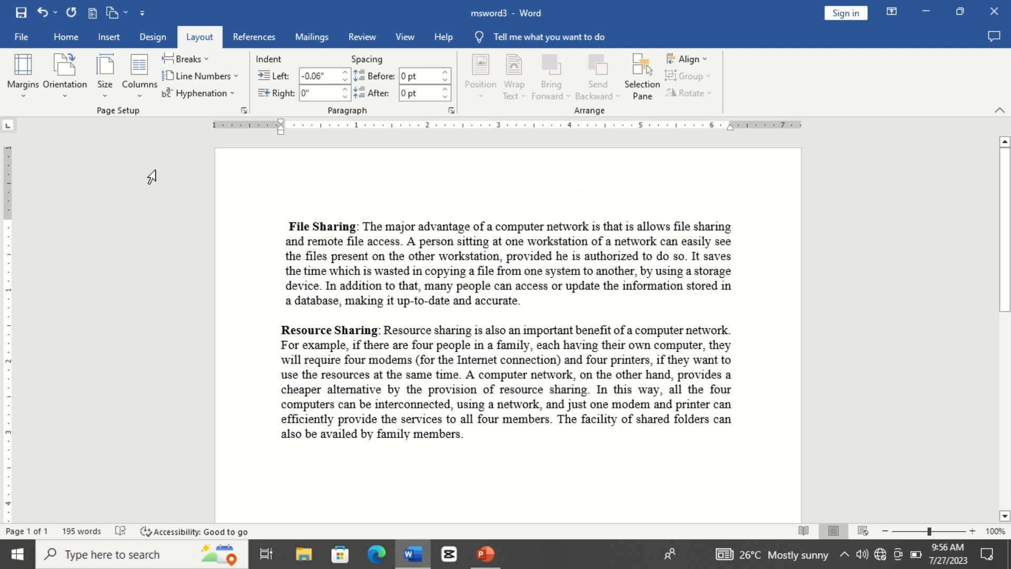
{"action": "left_click", "coordinate": [107, 94]}
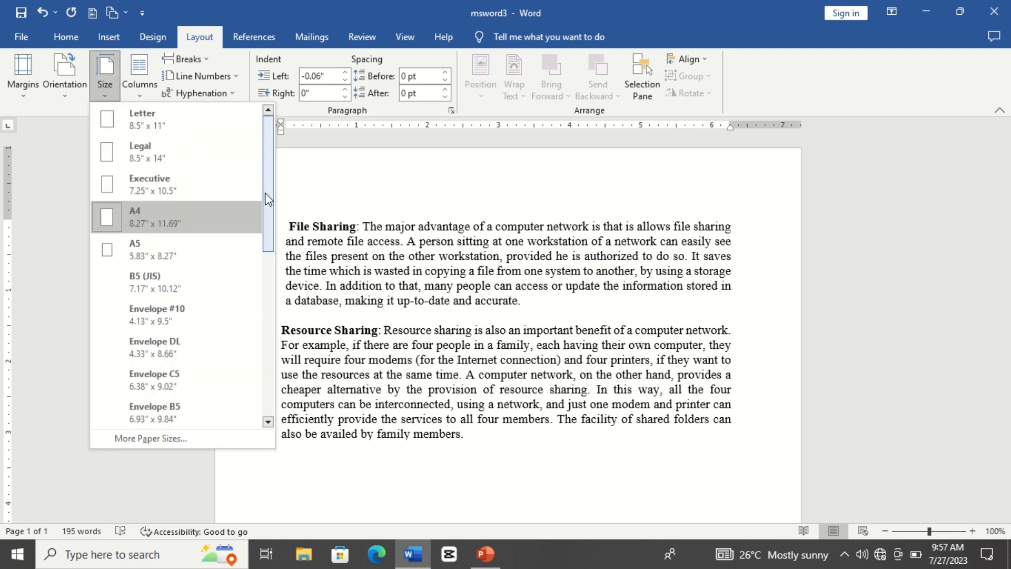
{"action": "mouse_move", "coordinate": [266, 199]}
{"action": "left_mouse_down"}
{"action": "mouse_move", "coordinate": [267, 224]}
{"action": "mouse_move", "coordinate": [269, 197]}
{"action": "left_mouse_up"}
{"action": "left_click", "coordinate": [341, 232]}
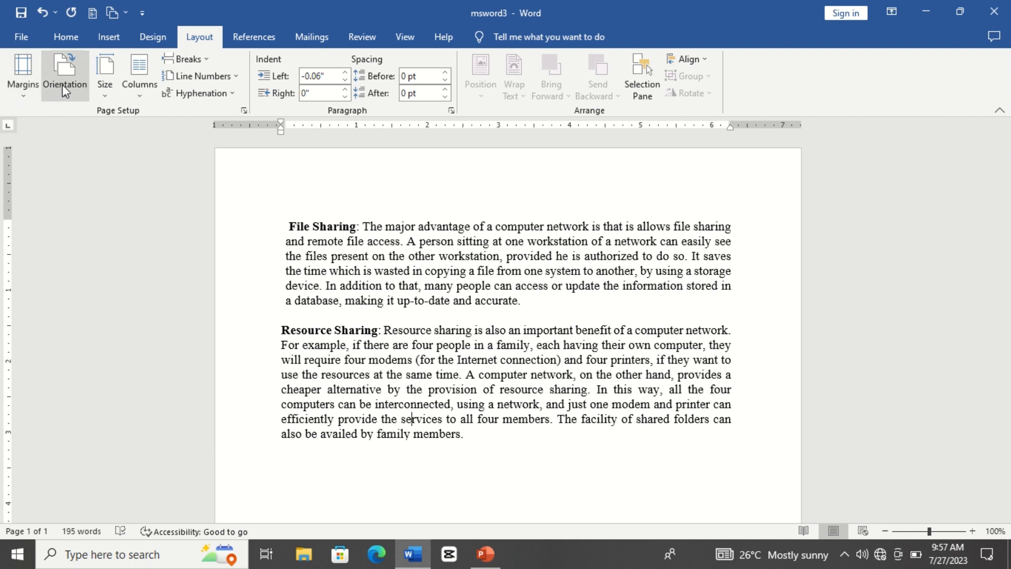
{"action": "left_click", "coordinate": [107, 93]}
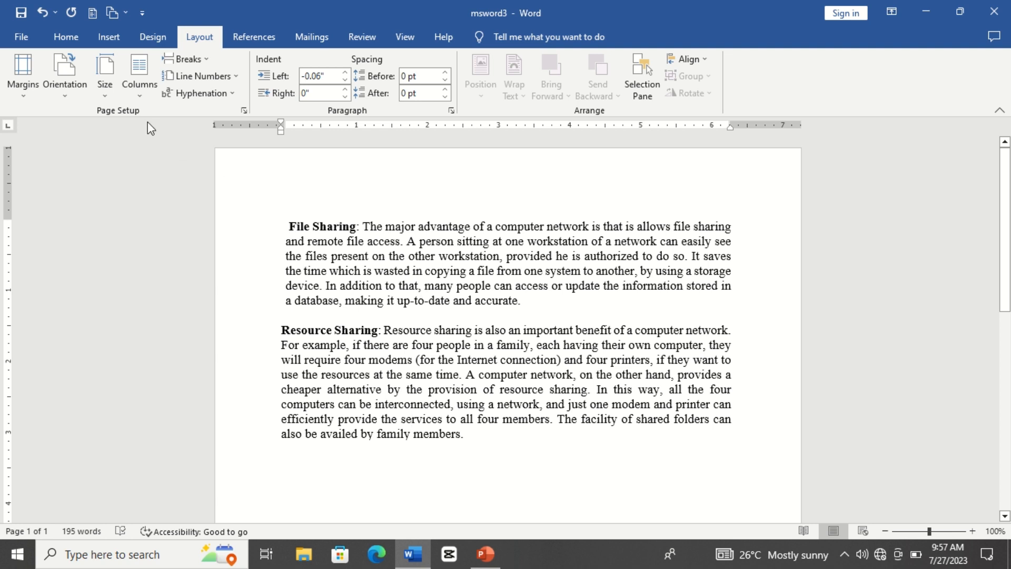
- Change the document's paper size to Executive (7.25" x 10.5") and back to A4 (8.27" x 11.69")
{"action": "left_click", "coordinate": [106, 96]}
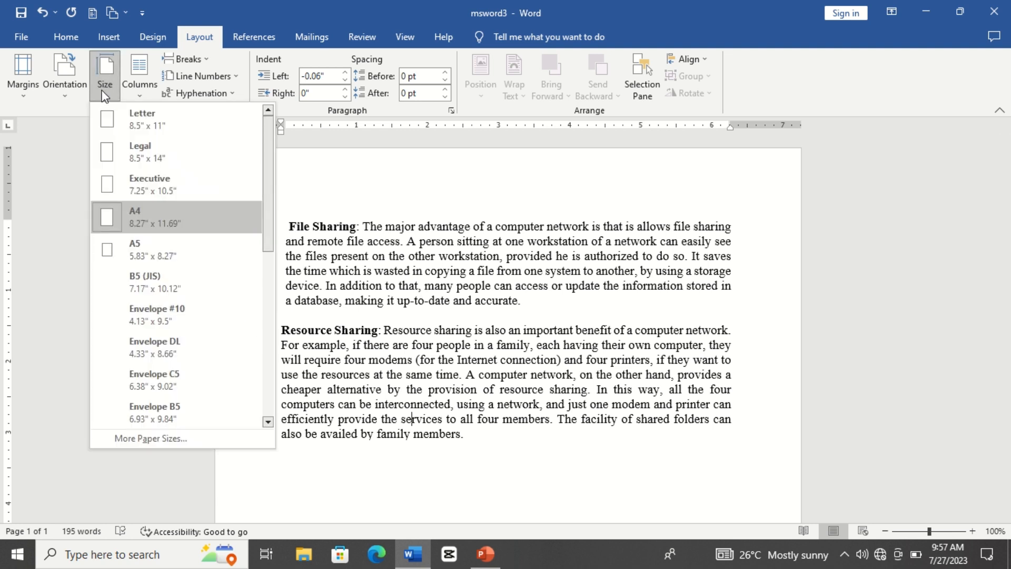
{"action": "left_click", "coordinate": [155, 181]}
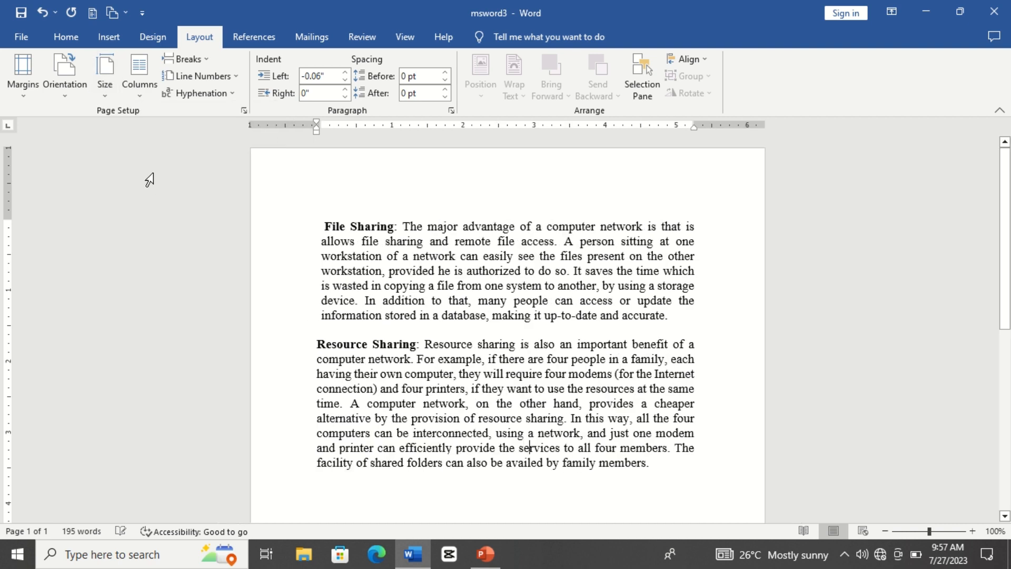
{"action": "left_click", "coordinate": [104, 97]}
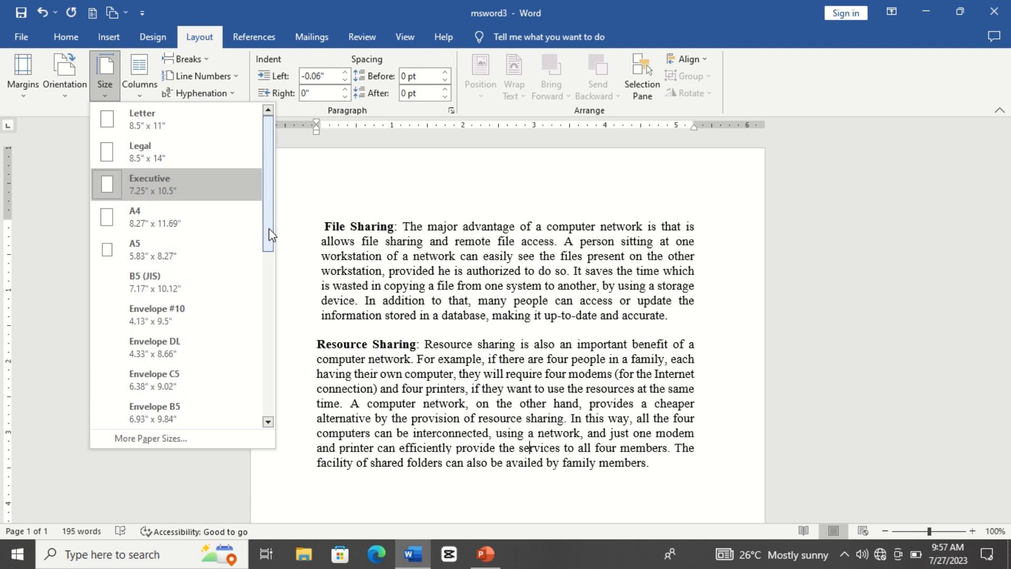
{"action": "mouse_move", "coordinate": [269, 234]}
{"action": "left_mouse_down"}
{"action": "mouse_move", "coordinate": [269, 393]}
{"action": "mouse_move", "coordinate": [271, 214]}
{"action": "left_mouse_up"}
{"action": "left_click_drag", "start_coordinate": [270, 238], "coordinate": [272, 197]}
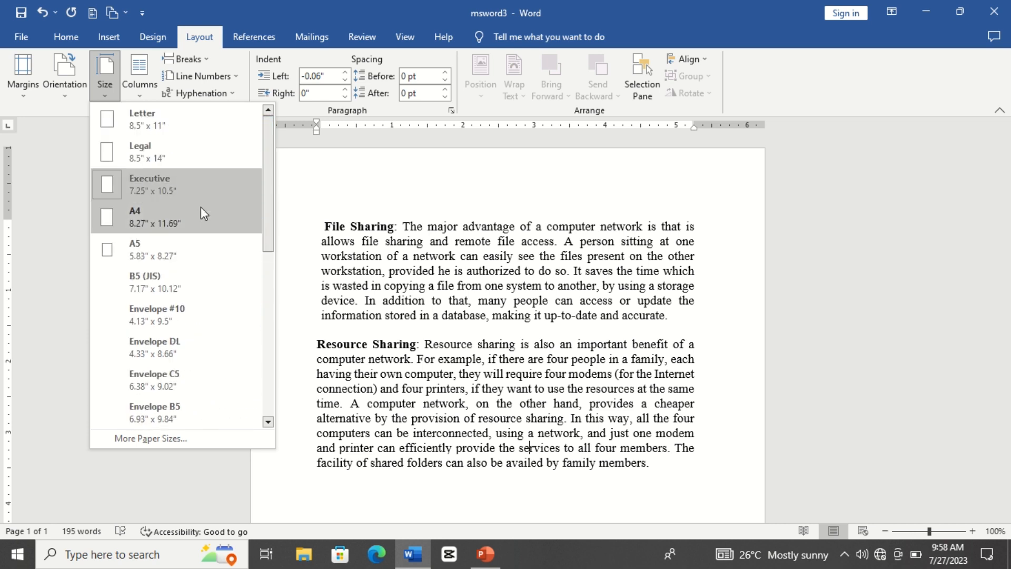
{"action": "left_click", "coordinate": [177, 216]}
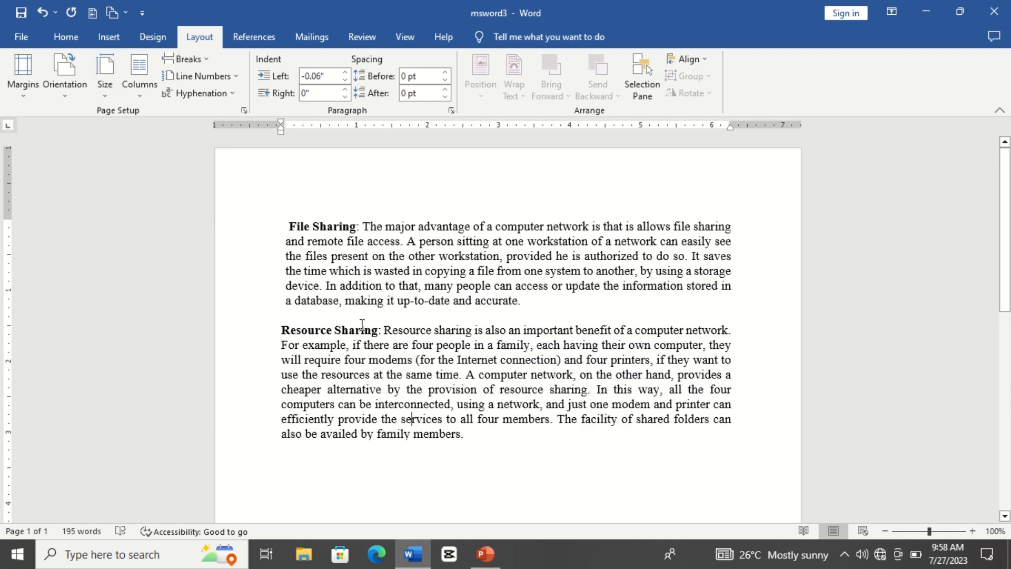
{"action": "left_click", "coordinate": [143, 94]}
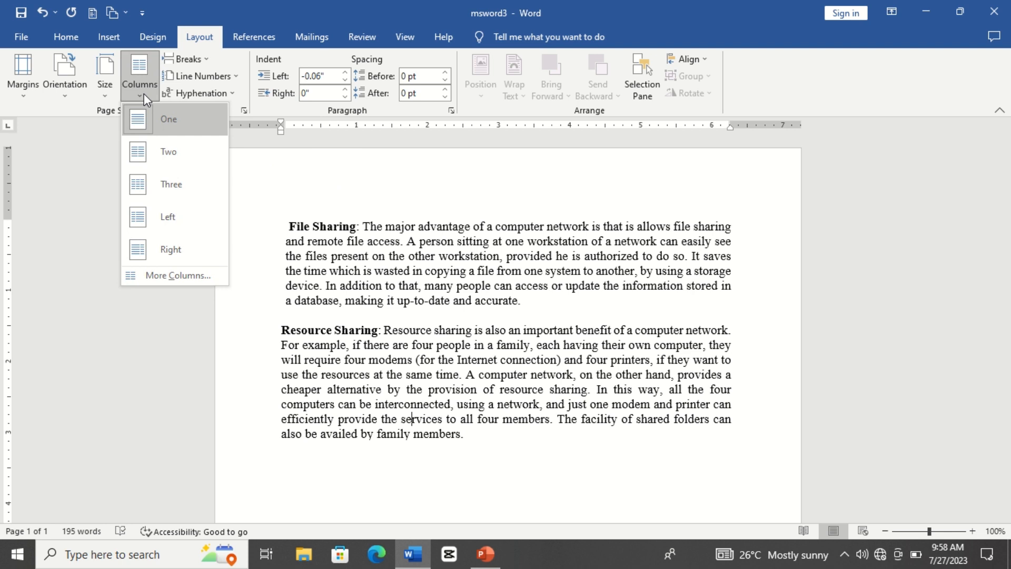
{"action": "left_click", "coordinate": [317, 287]}
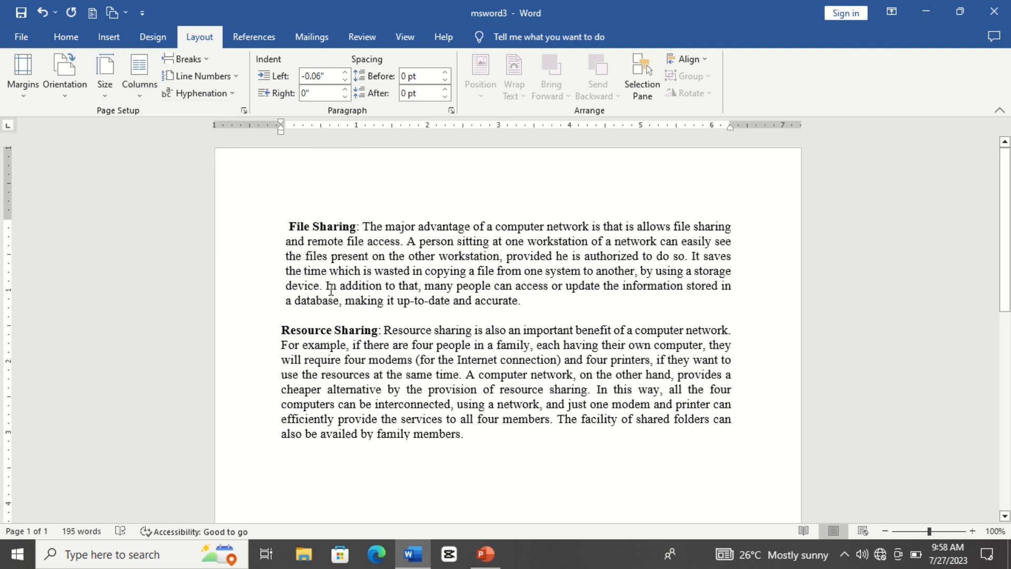
- Copy the File Sharing and Resource Sharing paragraphs and place the cursor after the text
{"action": "left_click_drag", "start_coordinate": [287, 226], "coordinate": [470, 441]}
{"action": "key", "text": "ctrl+c"}
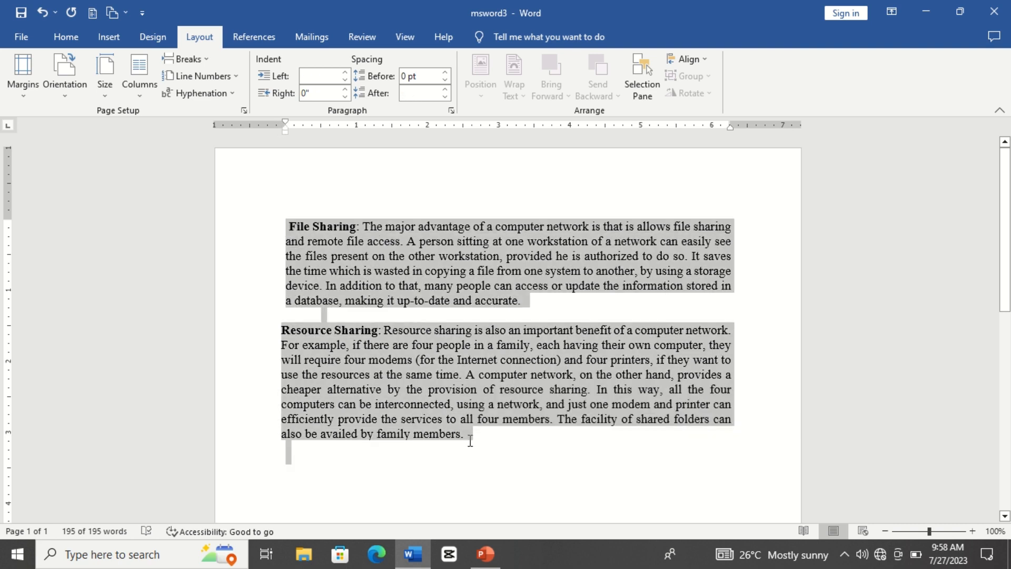
{"action": "left_click", "coordinate": [470, 441]}
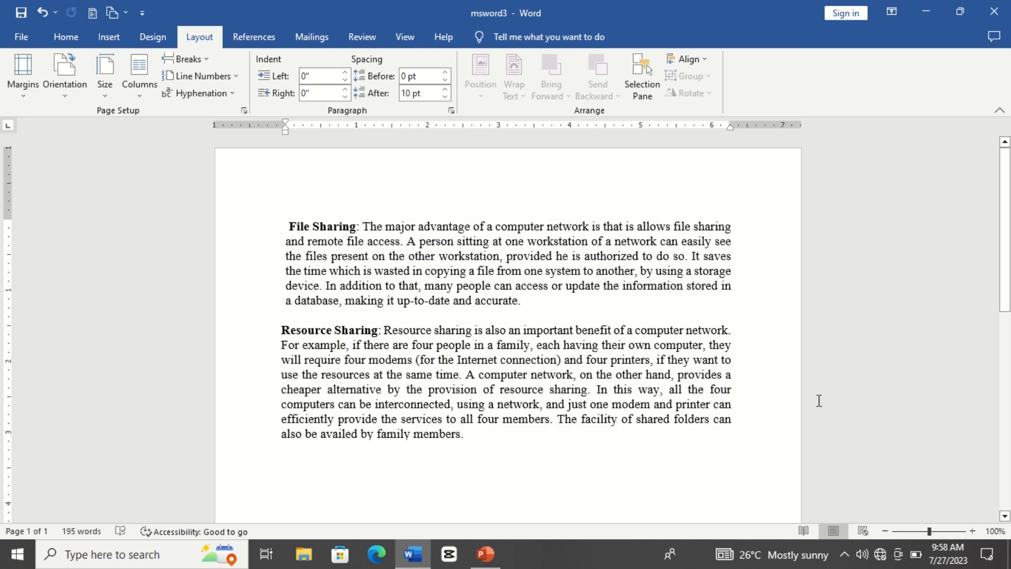
- Insert a blank page after the text and paste the copied paragraphs onto it twice
{"action": "left_click_drag", "start_coordinate": [1010, 256], "coordinate": [1010, 342]}
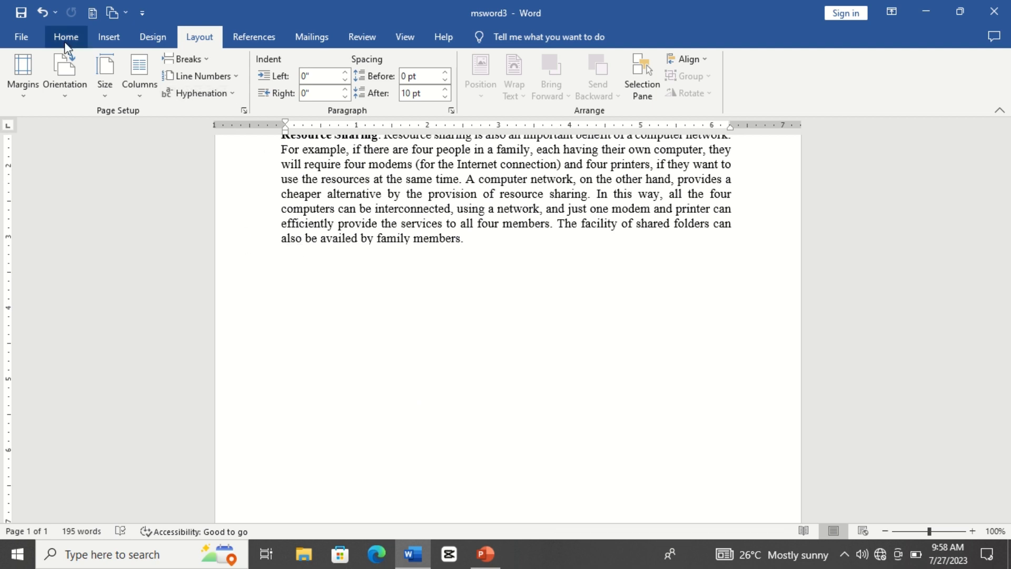
{"action": "left_click", "coordinate": [113, 38]}
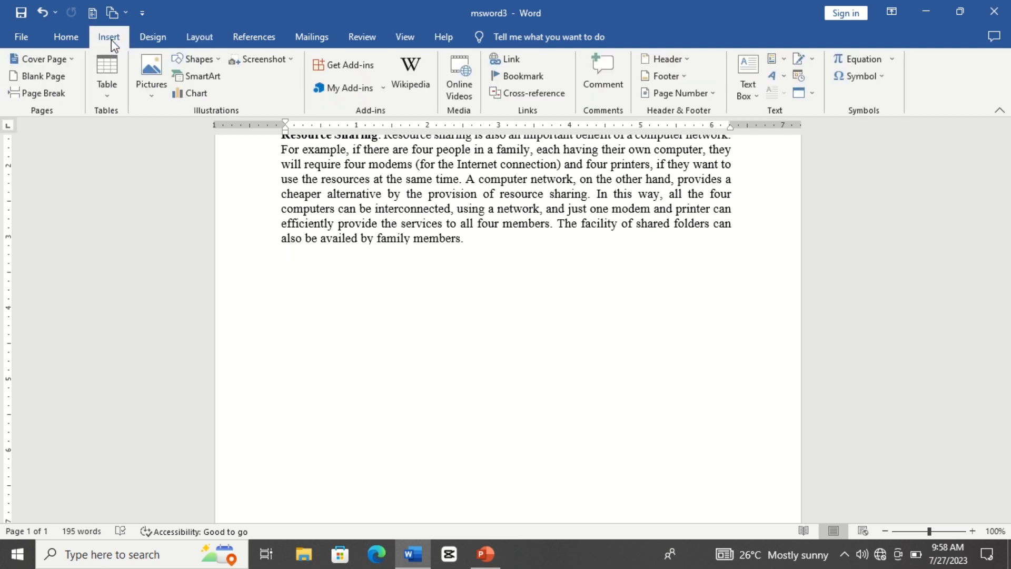
{"action": "left_click", "coordinate": [33, 77]}
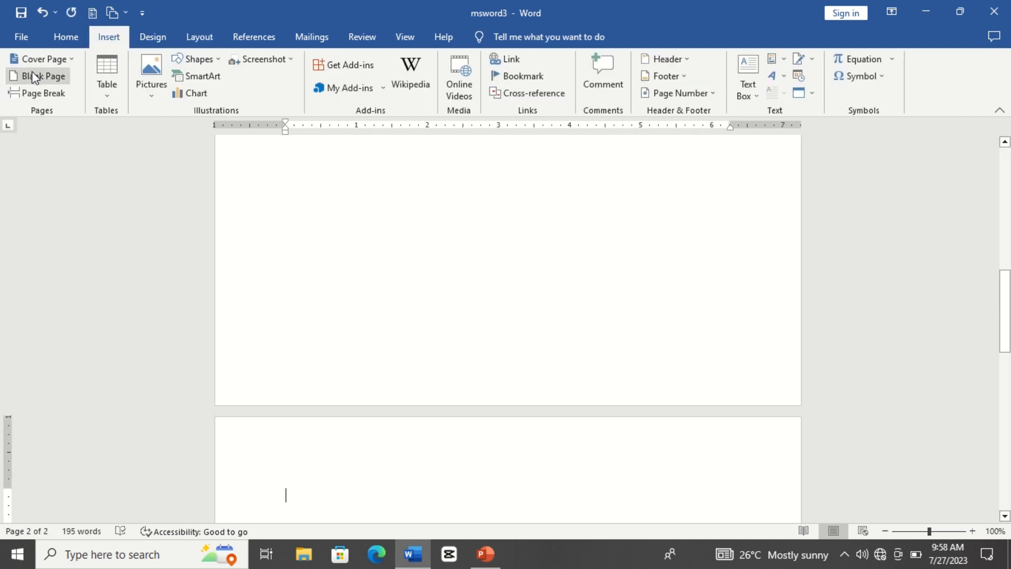
{"action": "key", "text": "ctrl+v"}
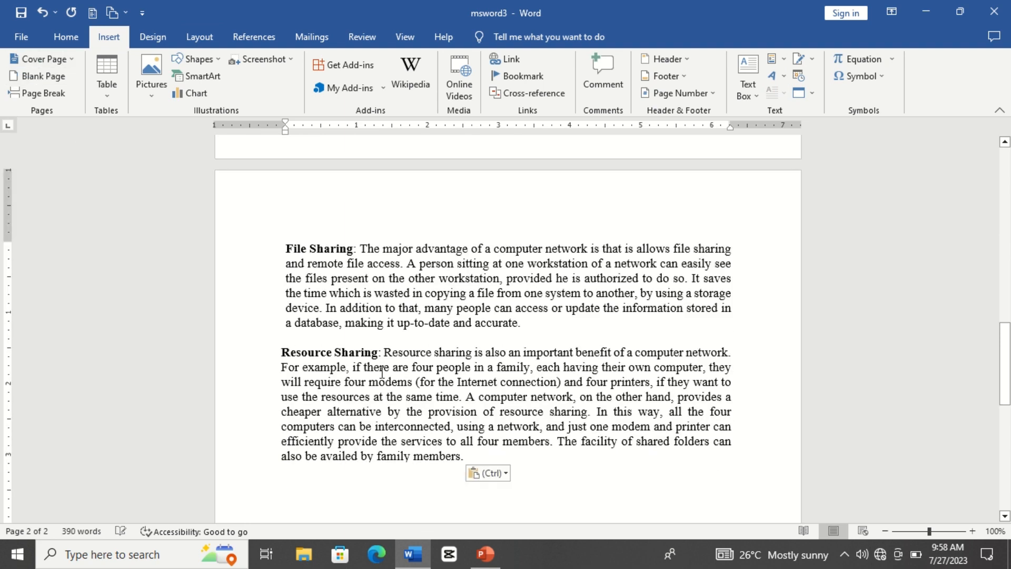
{"action": "key", "text": "ctrl+v"}
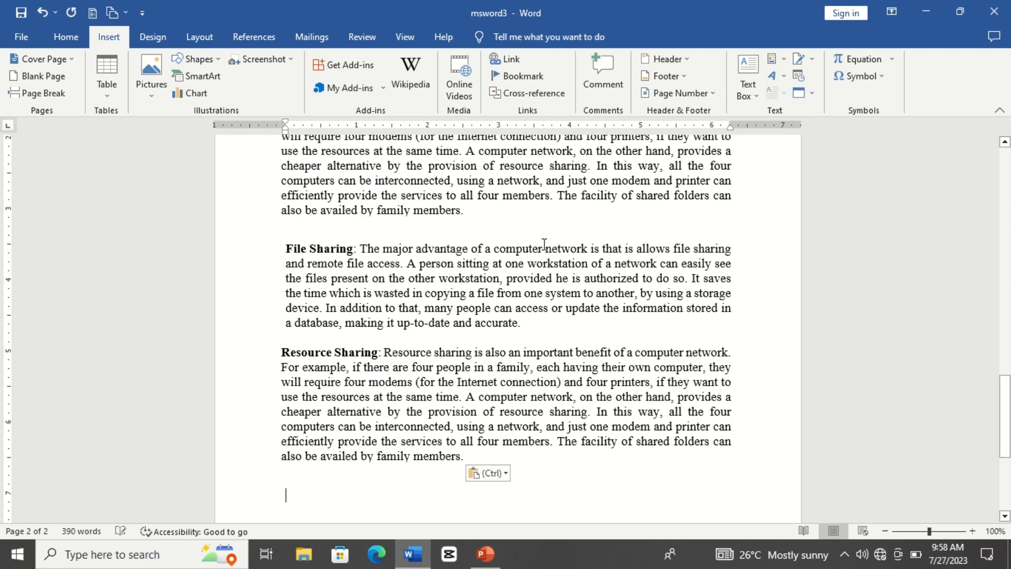
- Lay out all the pasted text on page 2 in two equal columns with 0.5" spacing, applied to the selected text
{"action": "left_click_drag", "start_coordinate": [1007, 406], "coordinate": [1007, 374]}
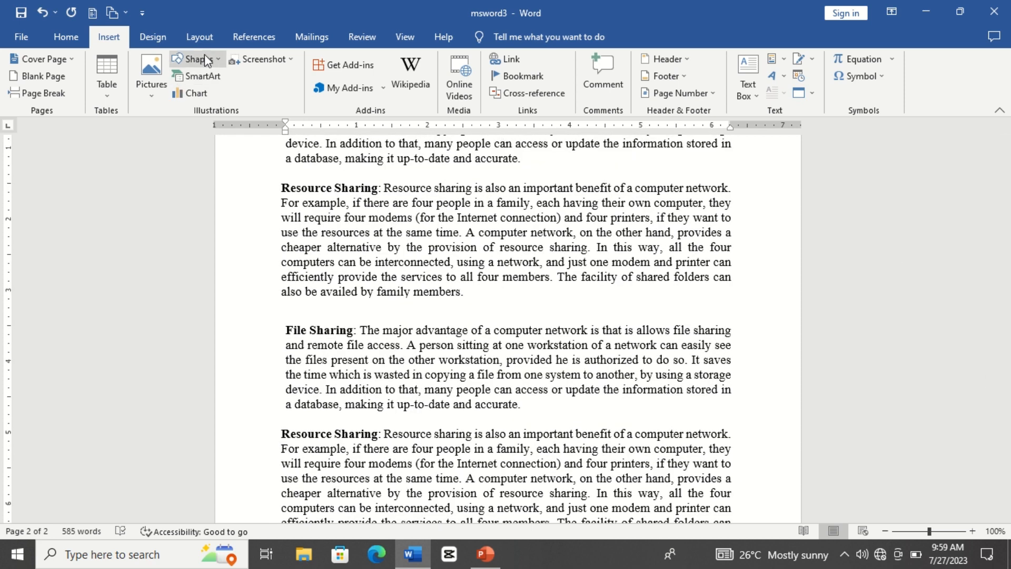
{"action": "left_click", "coordinate": [200, 36]}
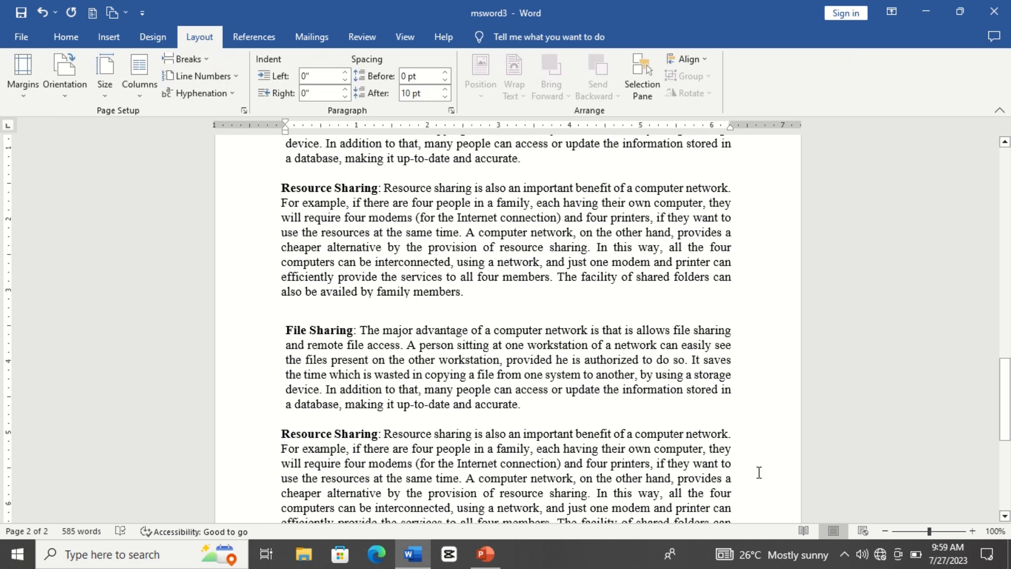
{"action": "left_click_drag", "start_coordinate": [1007, 406], "coordinate": [1009, 383]}
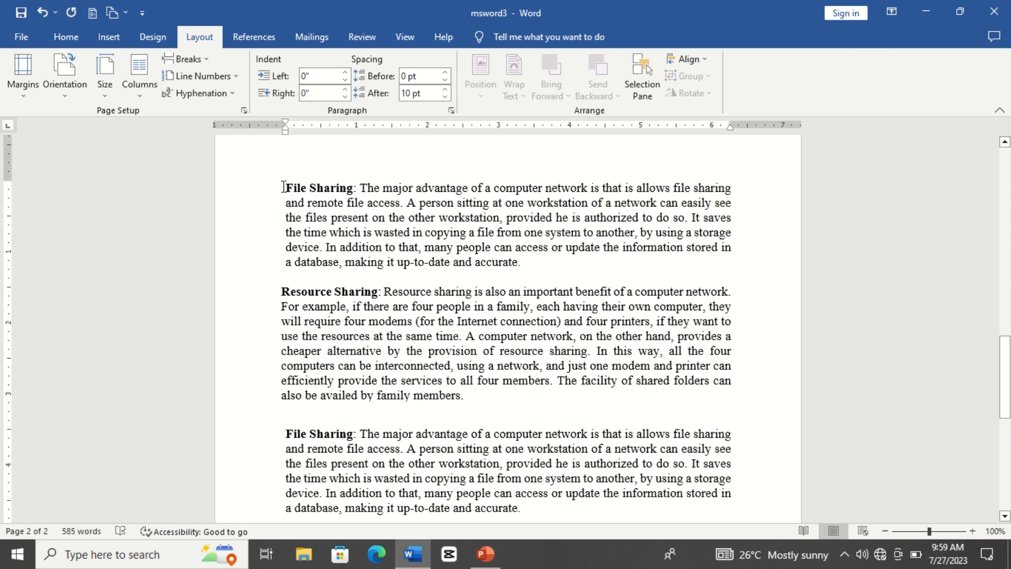
{"action": "left_click_drag", "start_coordinate": [284, 187], "coordinate": [459, 525]}
{"action": "left_click_drag", "start_coordinate": [469, 436], "coordinate": [486, 418]}
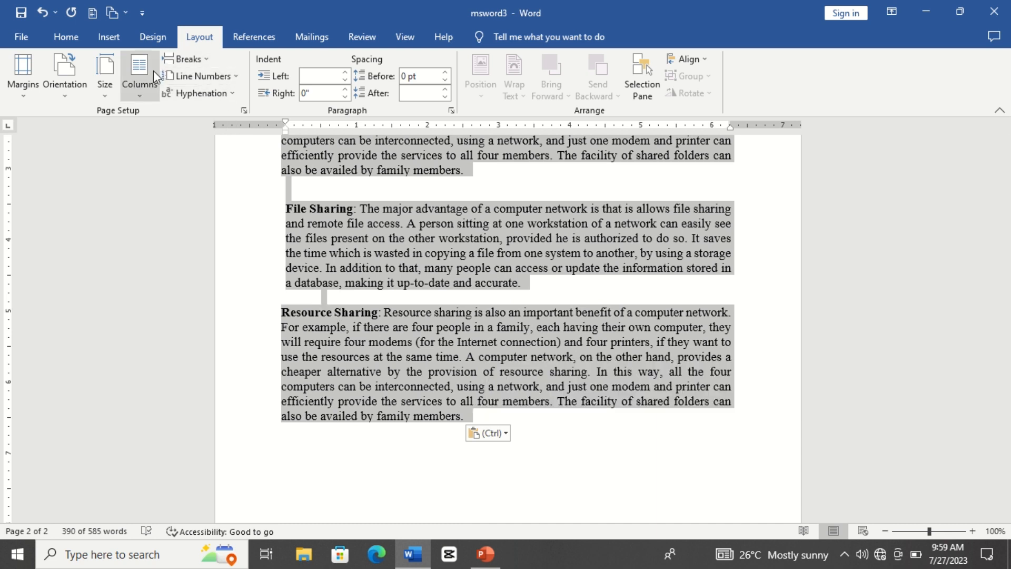
{"action": "left_click", "coordinate": [149, 92]}
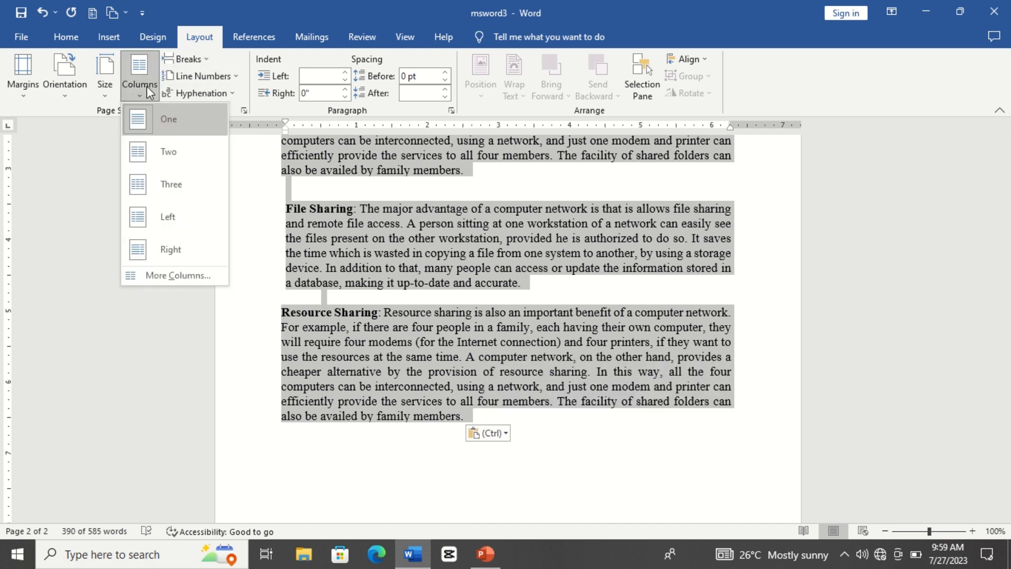
{"action": "left_click", "coordinate": [188, 277]}
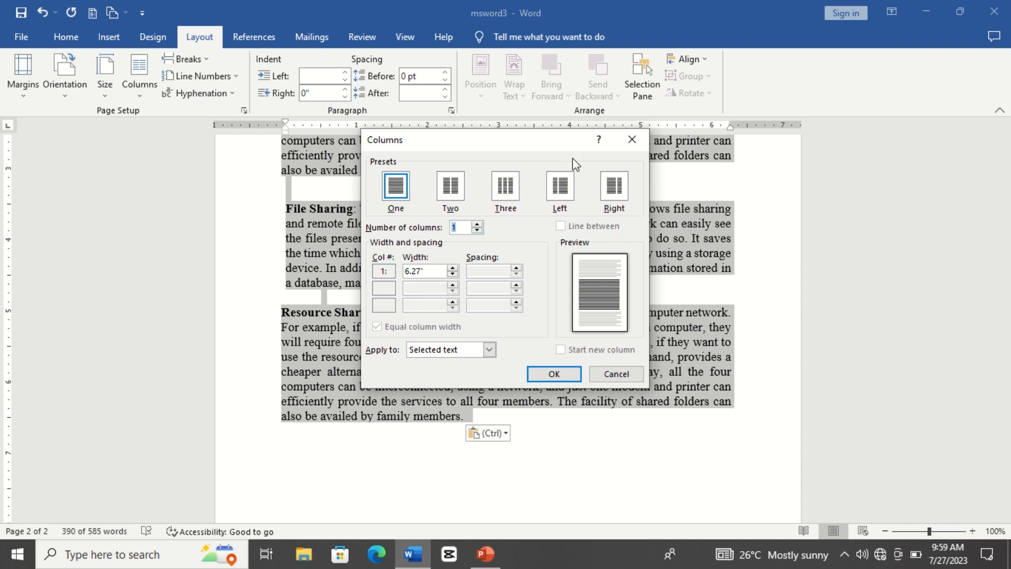
{"action": "left_click", "coordinate": [451, 193]}
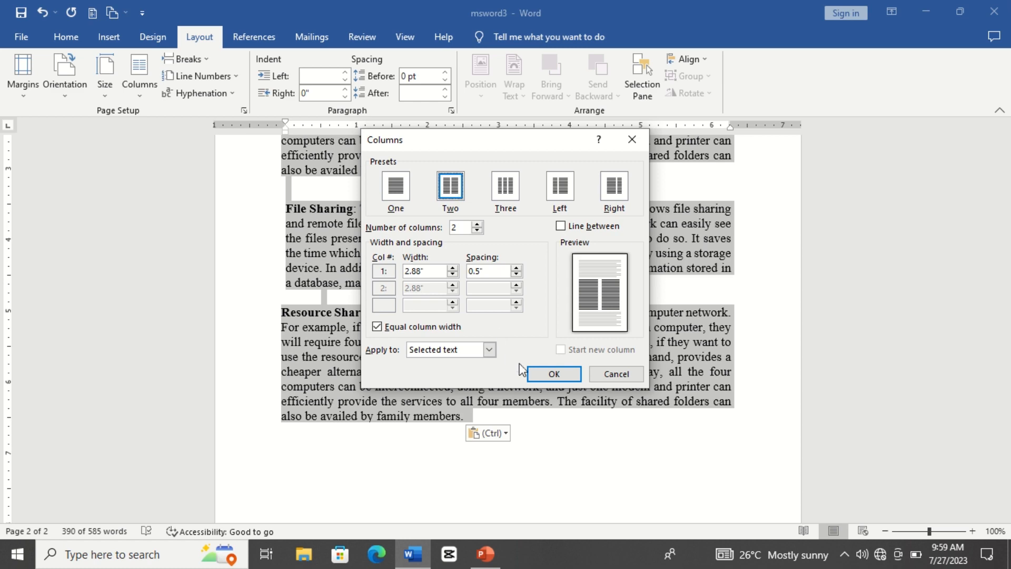
{"action": "left_click", "coordinate": [546, 377]}
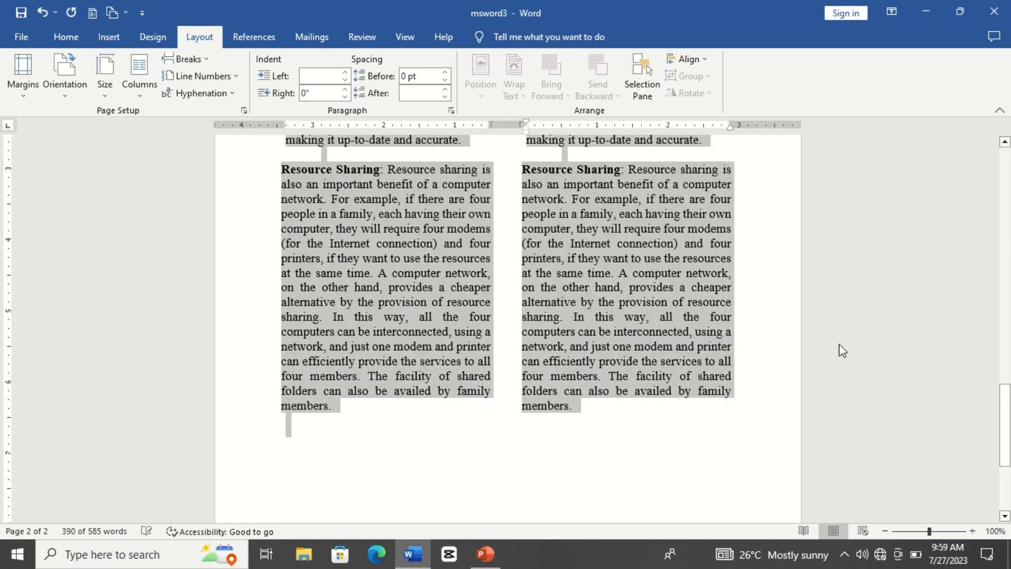
- Look over the two-column text on page 2 and undo the column layout
{"action": "left_click_drag", "start_coordinate": [1008, 412], "coordinate": [1004, 370]}
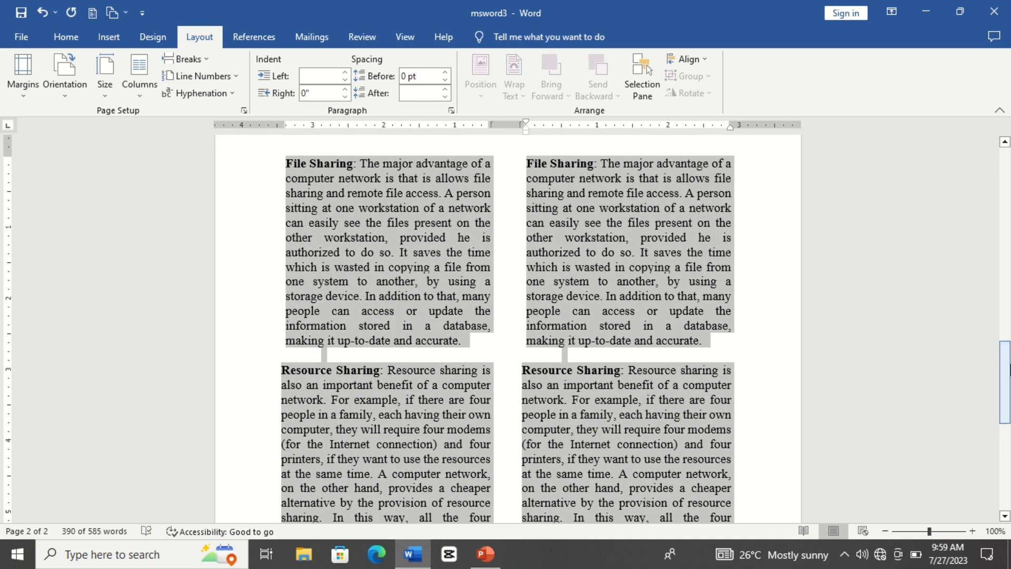
{"action": "left_click", "coordinate": [728, 360]}
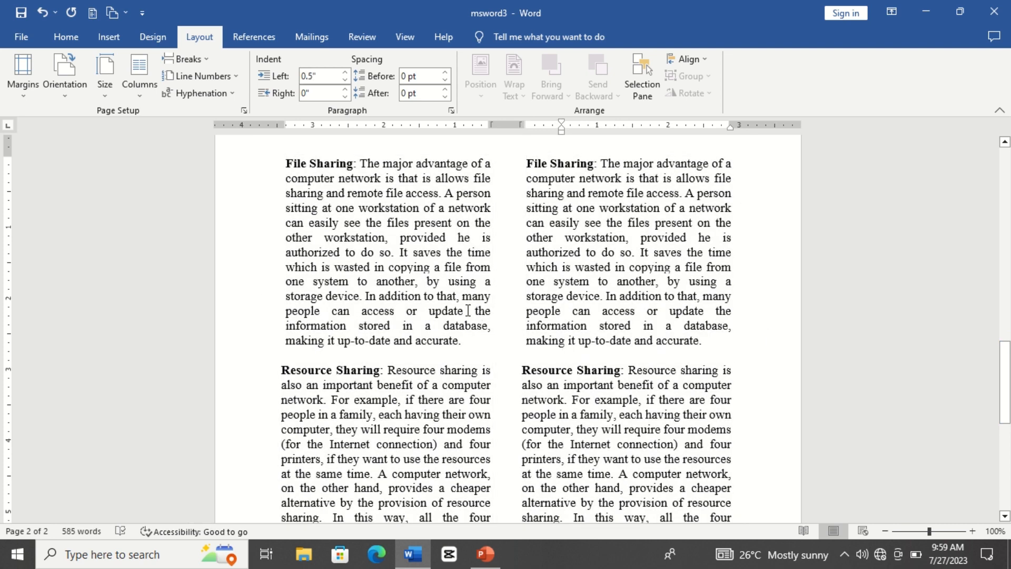
{"action": "left_click", "coordinate": [536, 243], "text": "ctrl"}
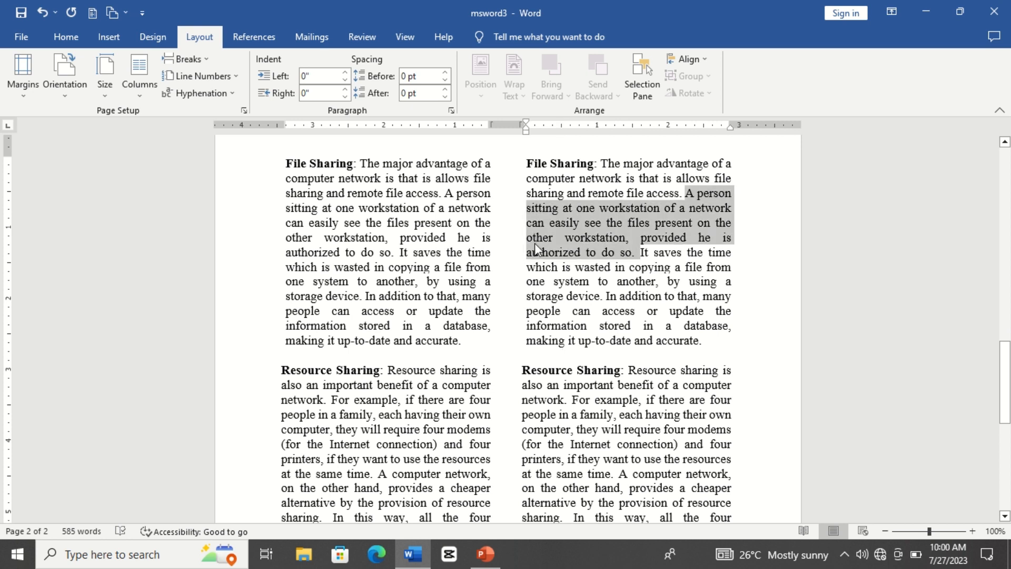
{"action": "key", "text": "ctrl+z"}
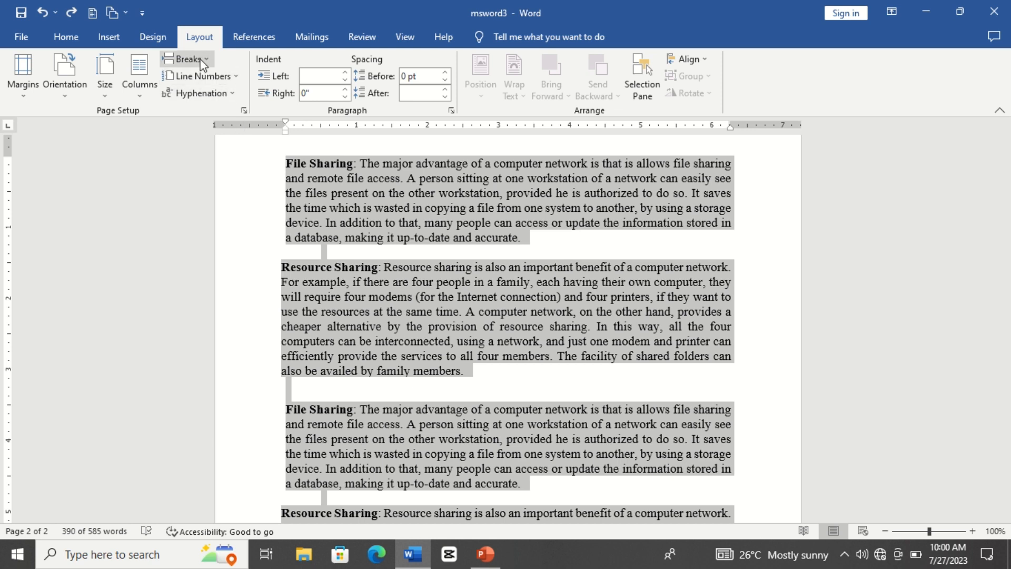
- Format the selected page 2 text as three equal columns, 1.76" wide with 0.5" spacing, and deselect it
{"action": "left_click", "coordinate": [141, 91]}
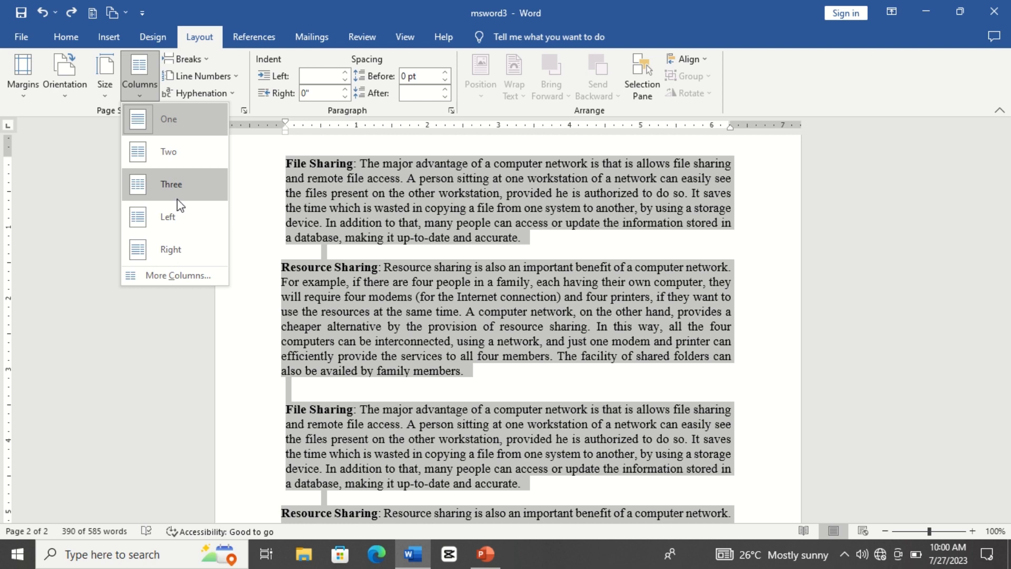
{"action": "left_click", "coordinate": [184, 273]}
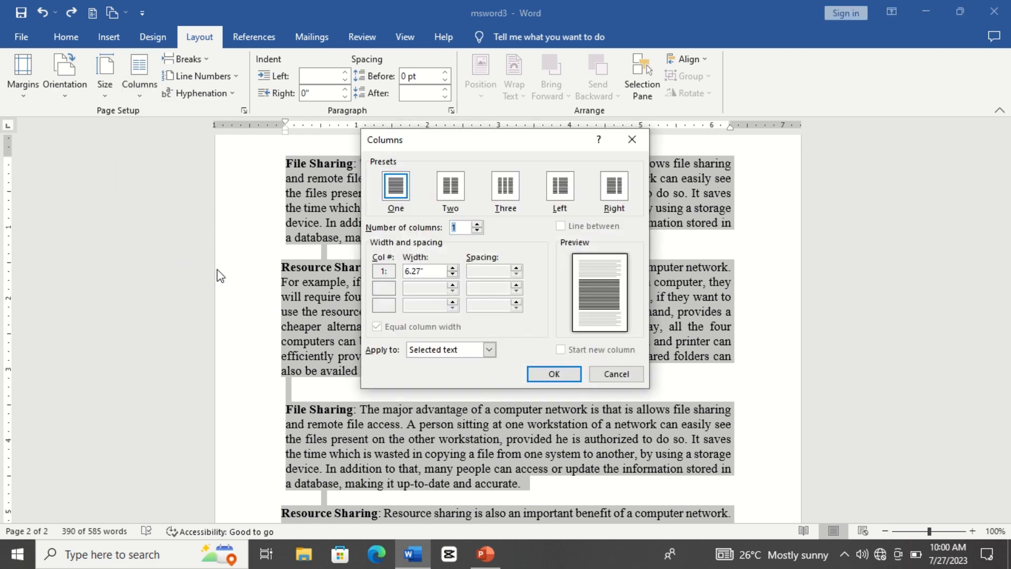
{"action": "left_click", "coordinate": [506, 185]}
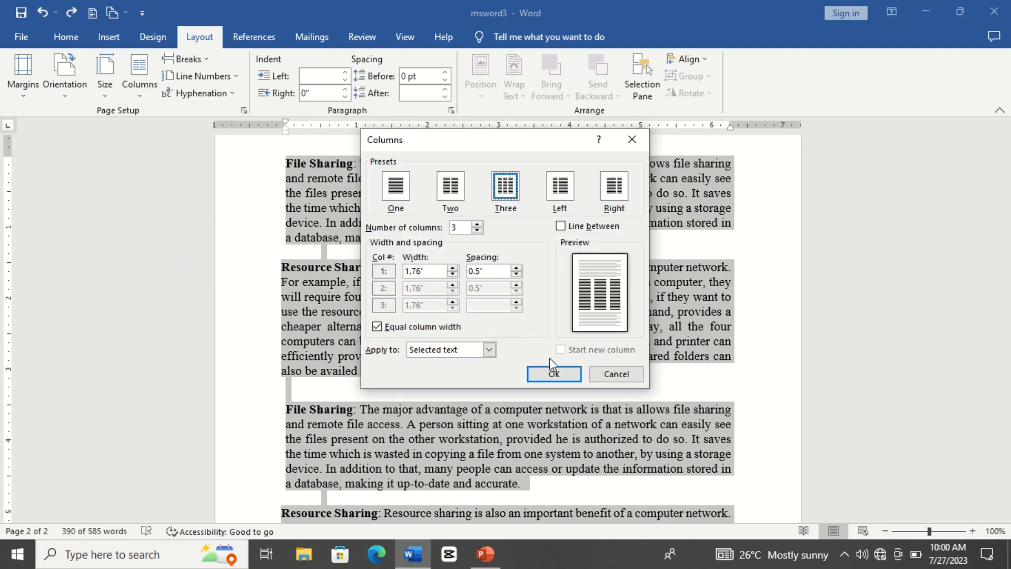
{"action": "left_click", "coordinate": [553, 374]}
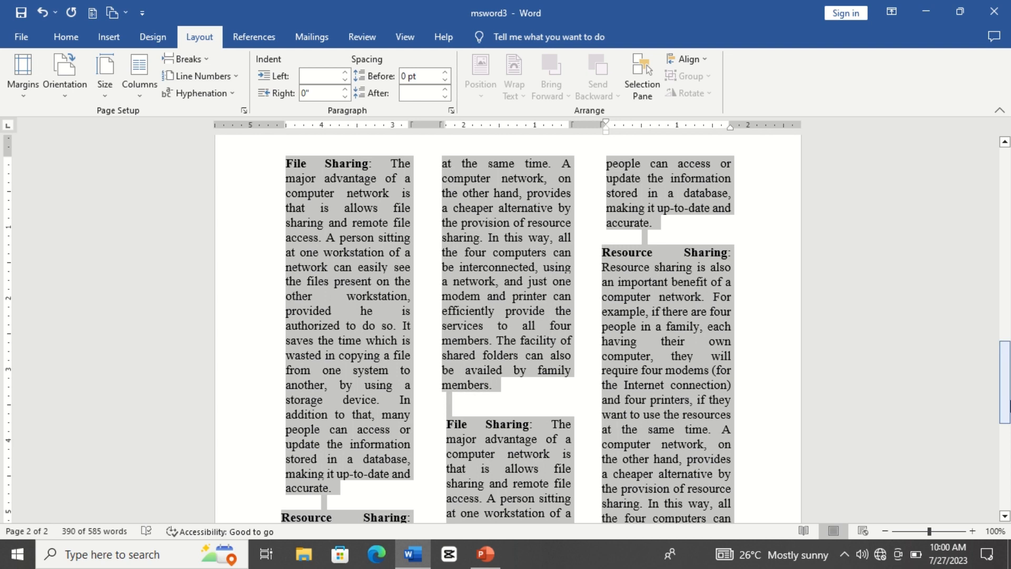
{"action": "mouse_move", "coordinate": [1010, 404]}
{"action": "left_mouse_down"}
{"action": "mouse_move", "coordinate": [1009, 343]}
{"action": "mouse_move", "coordinate": [1005, 454]}
{"action": "mouse_move", "coordinate": [1006, 364]}
{"action": "mouse_move", "coordinate": [1006, 409]}
{"action": "left_mouse_up"}
{"action": "left_click", "coordinate": [527, 387]}
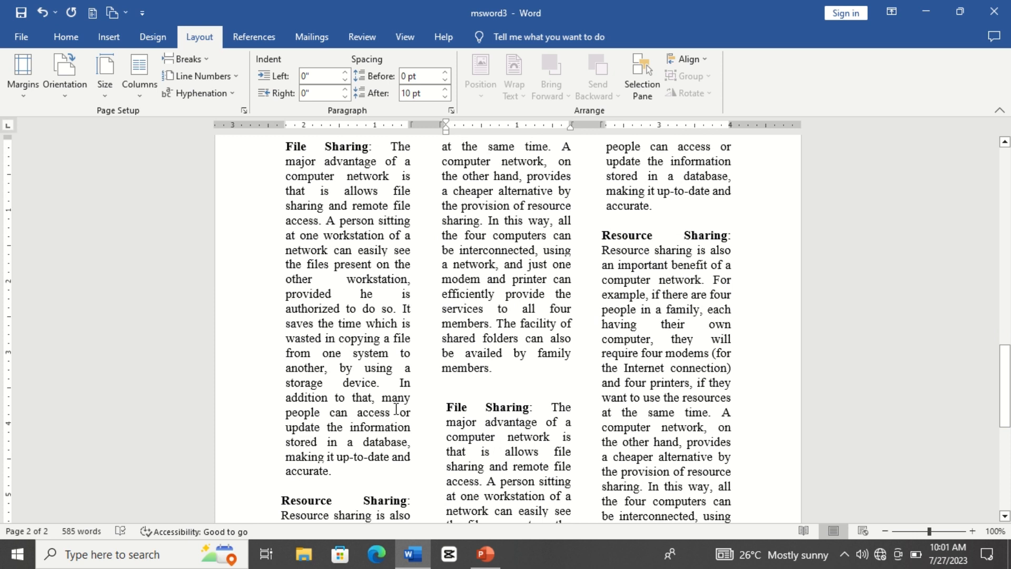
- Restore the selection of the three-column text on page 2 and add a line between its columns
{"action": "key", "text": "ctrl+z"}
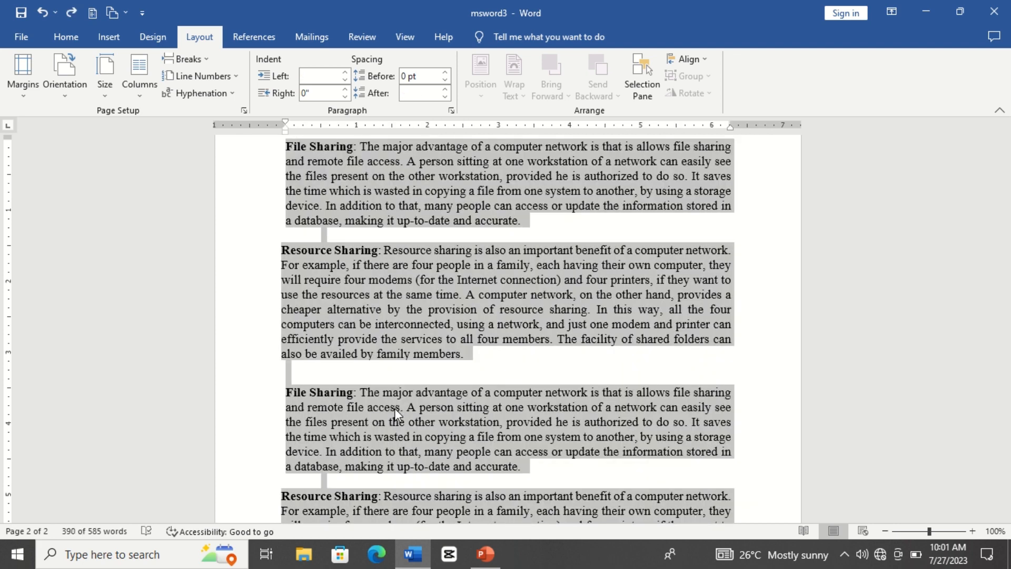
{"action": "key", "text": "ctrl+y"}
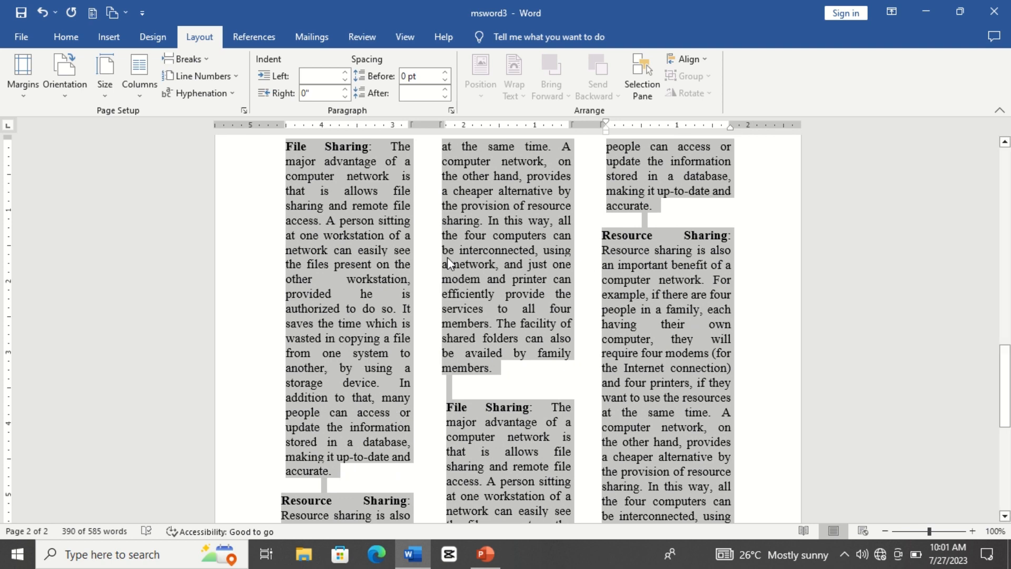
{"action": "left_click", "coordinate": [130, 95]}
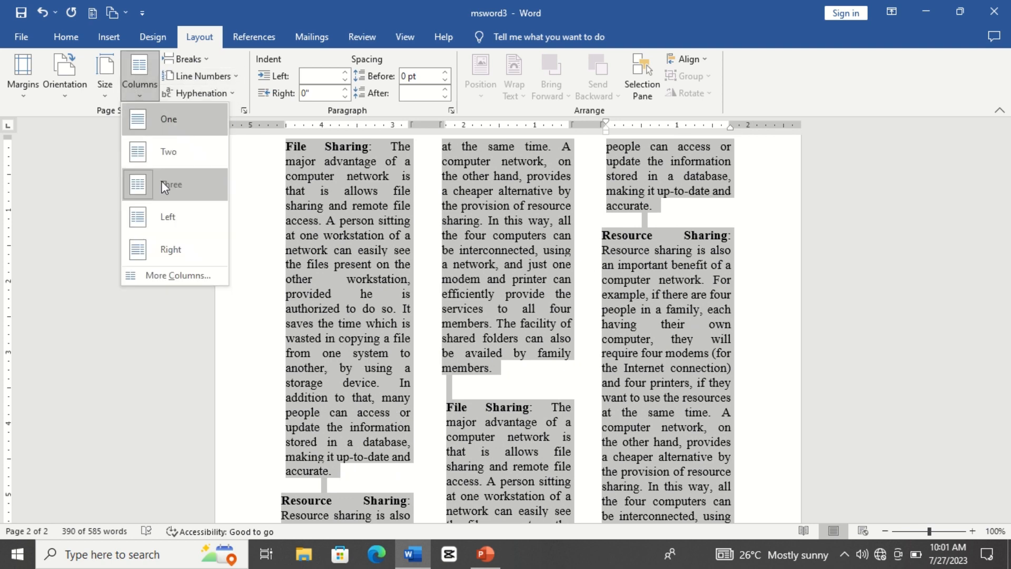
{"action": "left_click", "coordinate": [163, 276]}
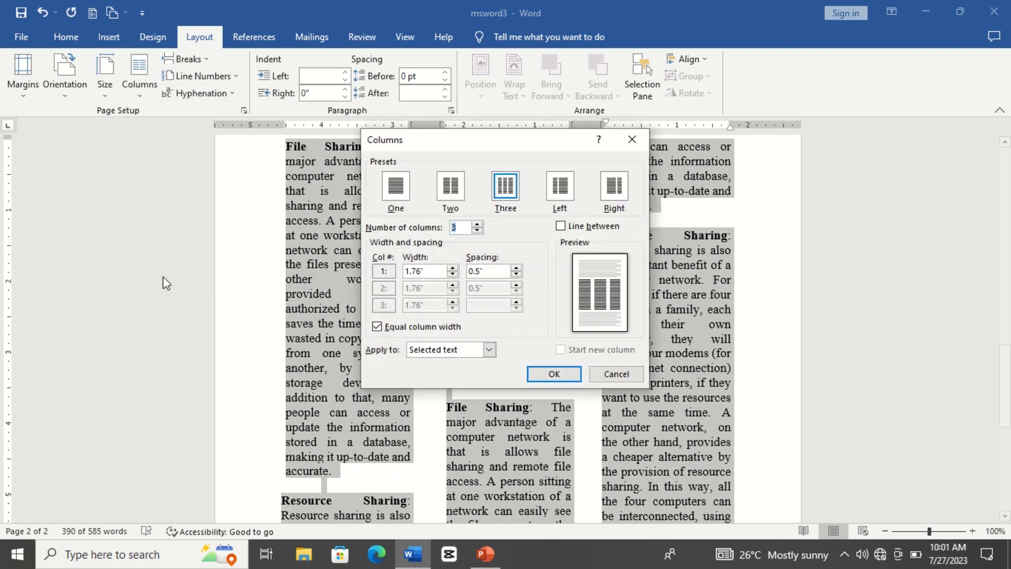
{"action": "left_click", "coordinate": [577, 227]}
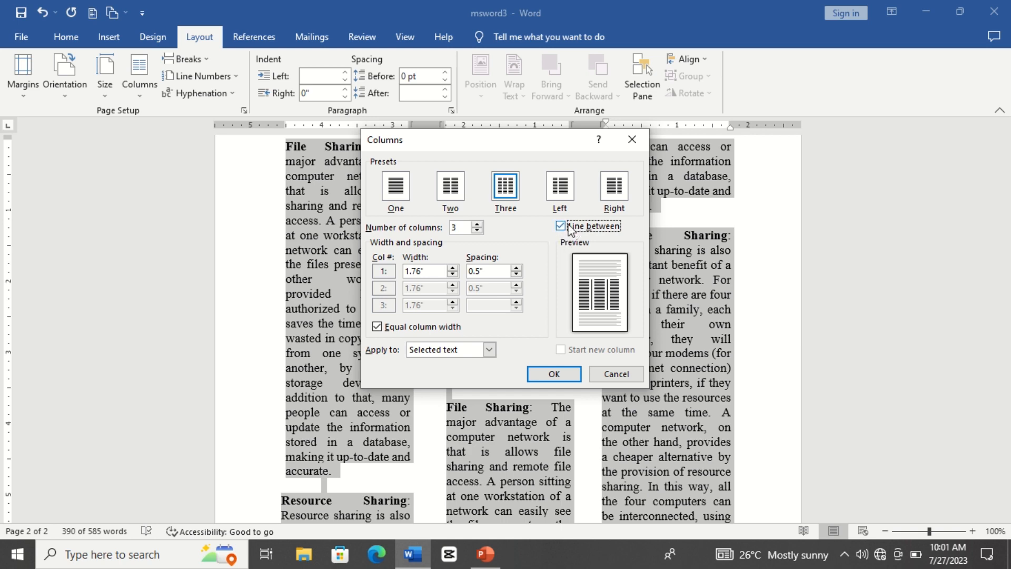
{"action": "left_click", "coordinate": [554, 374]}
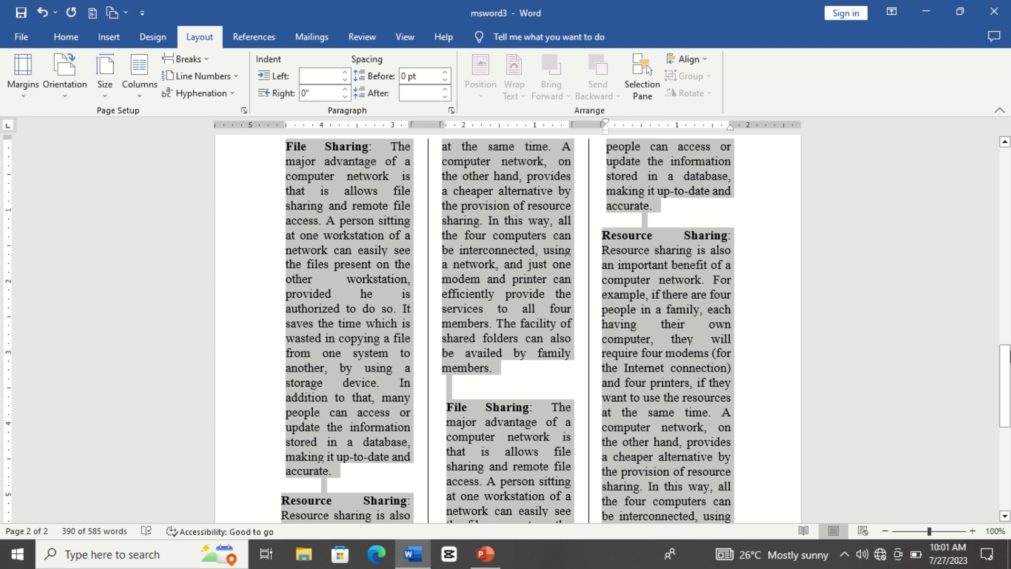
- Try drawing a vertical line about 4.6" long beside the first column on page 2, style it black, and undo it
{"action": "left_click_drag", "start_coordinate": [1007, 368], "coordinate": [1007, 349]}
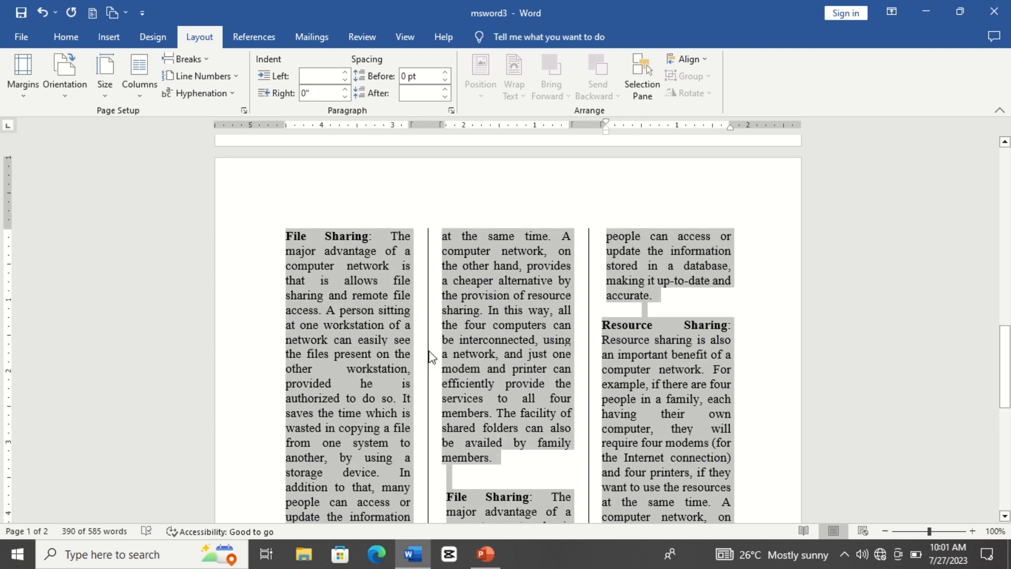
{"action": "left_click", "coordinate": [107, 40]}
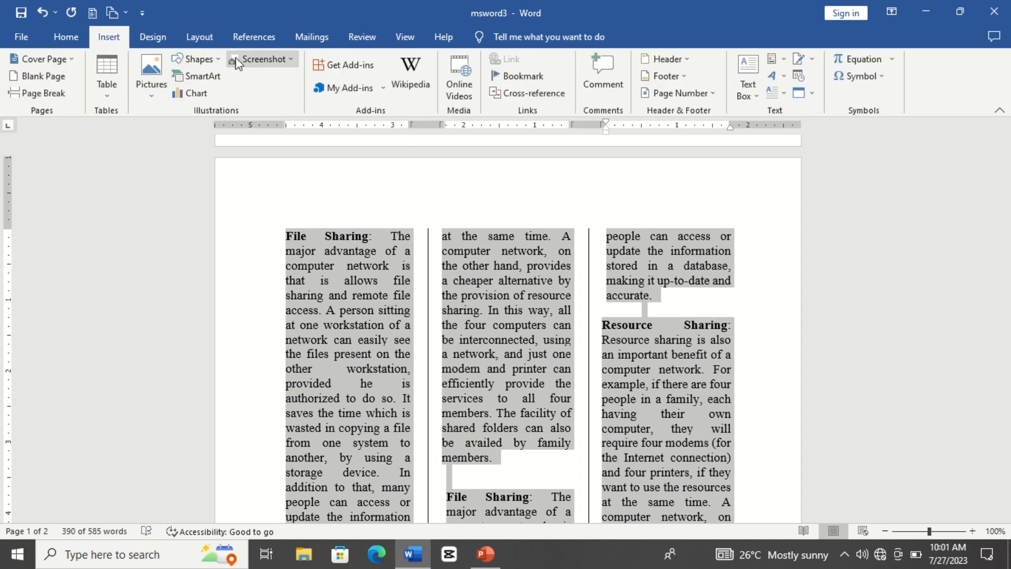
{"action": "left_click", "coordinate": [208, 62]}
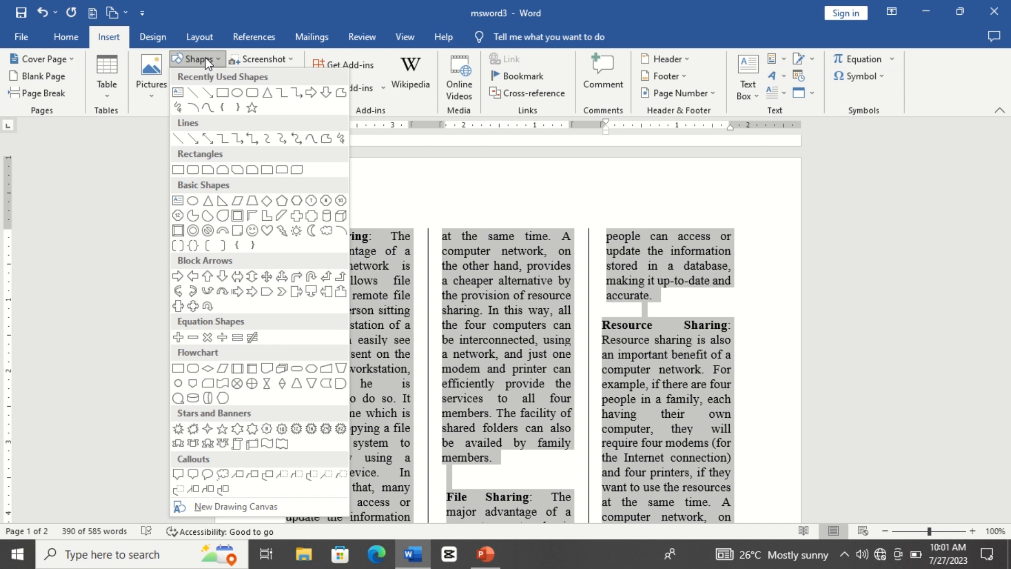
{"action": "left_click", "coordinate": [193, 93]}
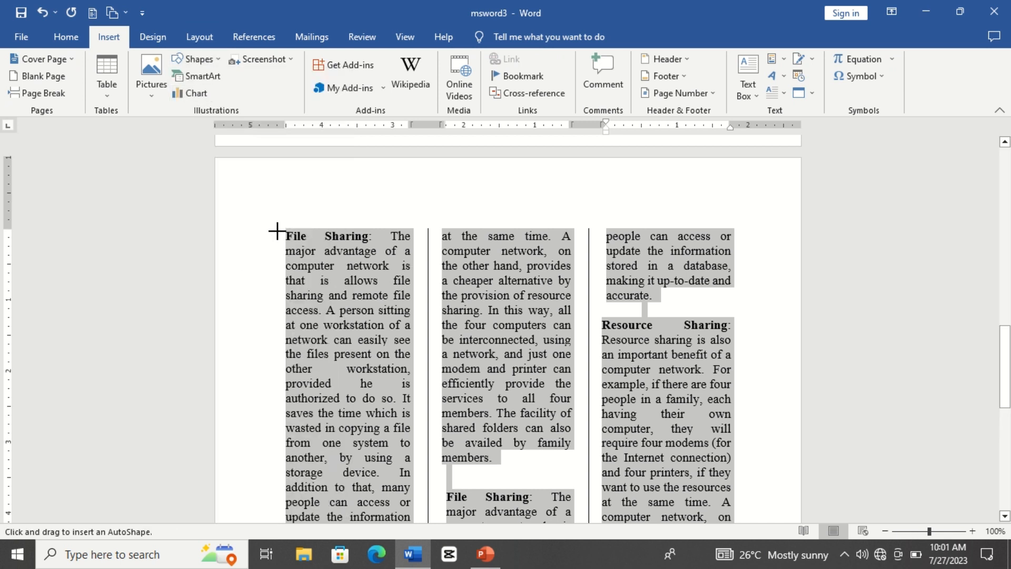
{"action": "left_click_drag", "start_coordinate": [277, 232], "coordinate": [272, 556]}
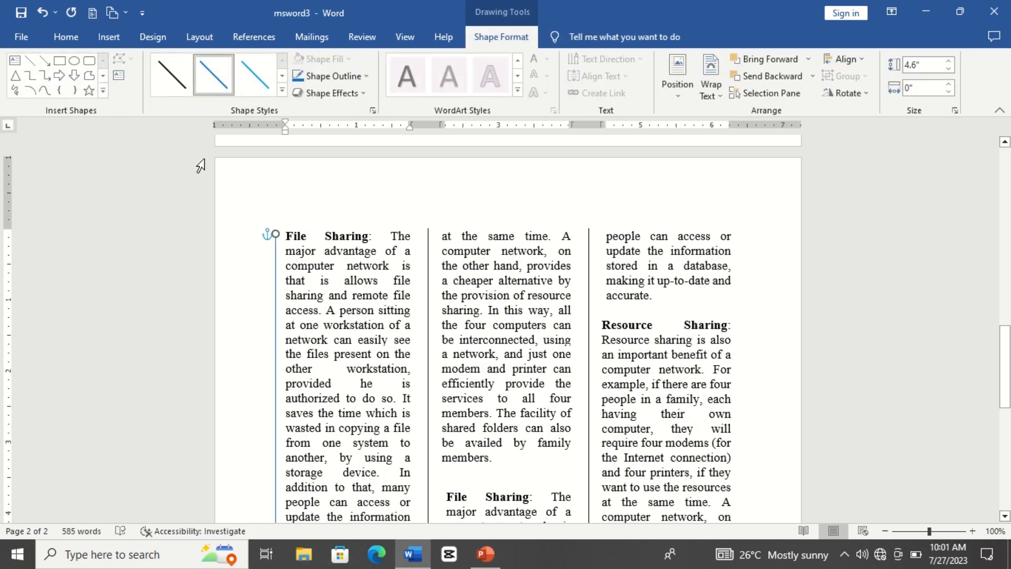
{"action": "left_click", "coordinate": [172, 74]}
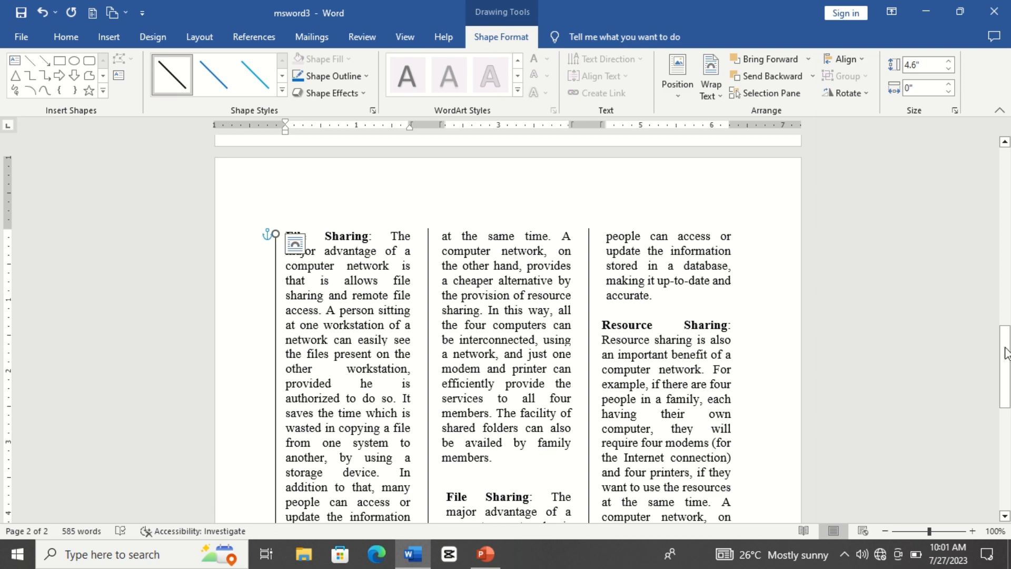
{"action": "mouse_move", "coordinate": [1006, 355]}
{"action": "left_mouse_down"}
{"action": "mouse_move", "coordinate": [1006, 377]}
{"action": "mouse_move", "coordinate": [1008, 358]}
{"action": "left_mouse_up"}
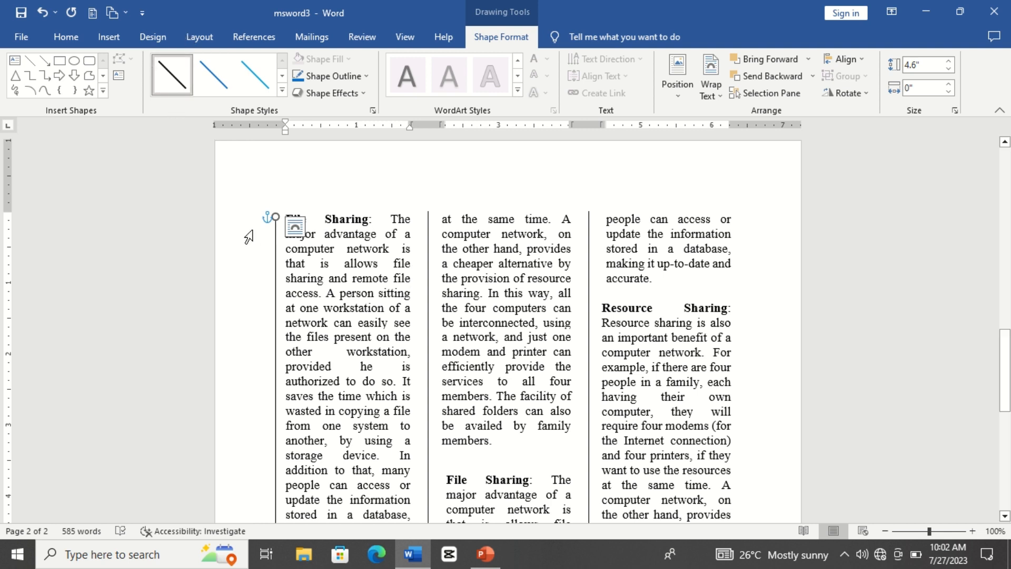
{"action": "key", "text": "ctrl+z"}
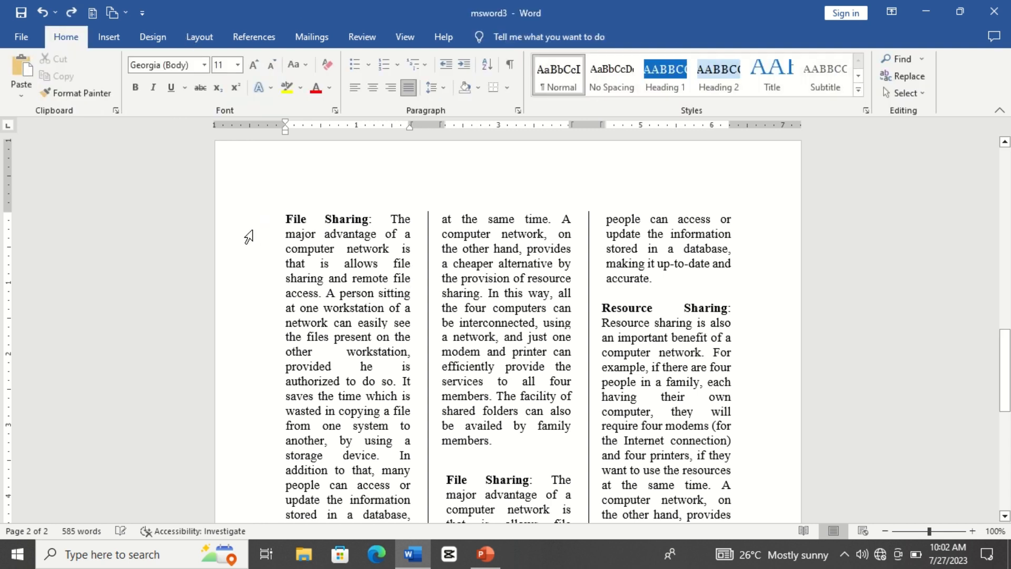
- Check which parts of the document the column settings can apply to and keep them applied to this section
{"action": "left_click", "coordinate": [204, 32]}
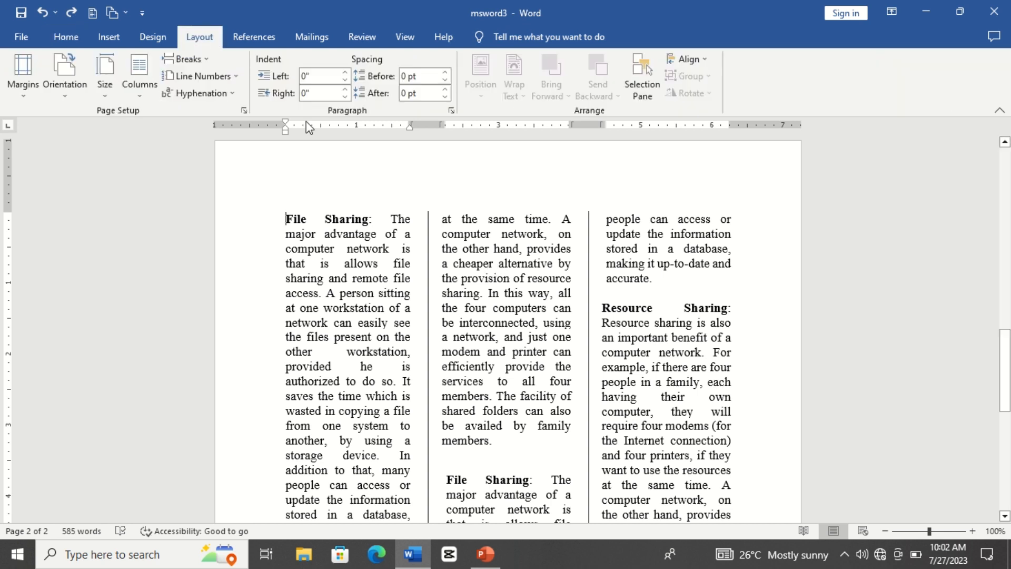
{"action": "left_click", "coordinate": [151, 97]}
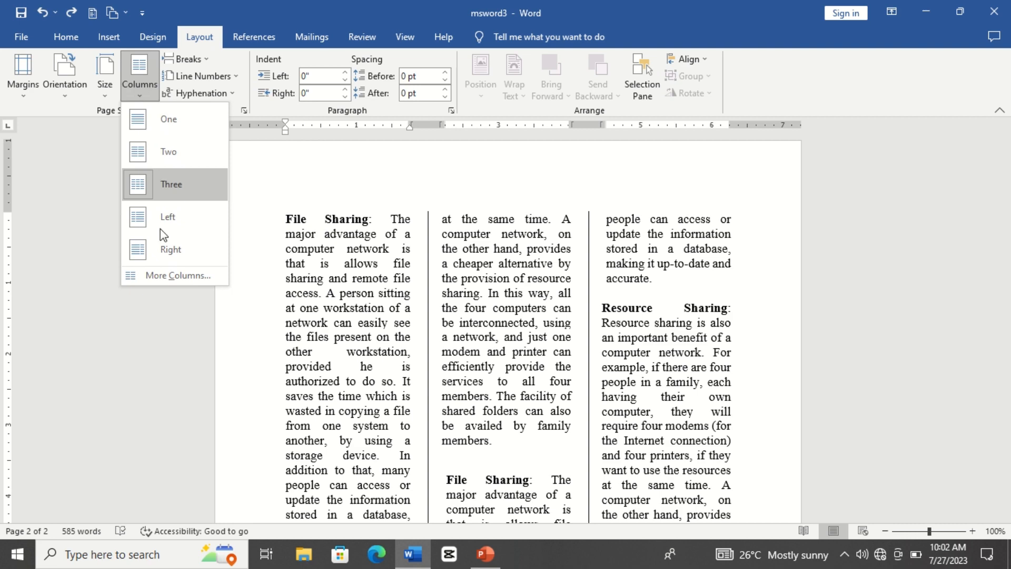
{"action": "left_click", "coordinate": [165, 276]}
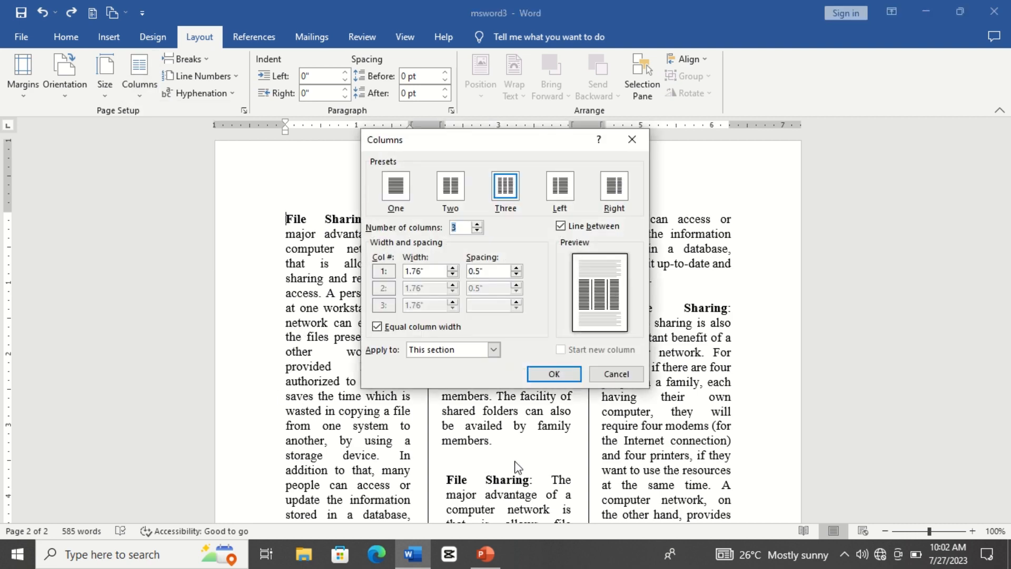
{"action": "left_click", "coordinate": [494, 350]}
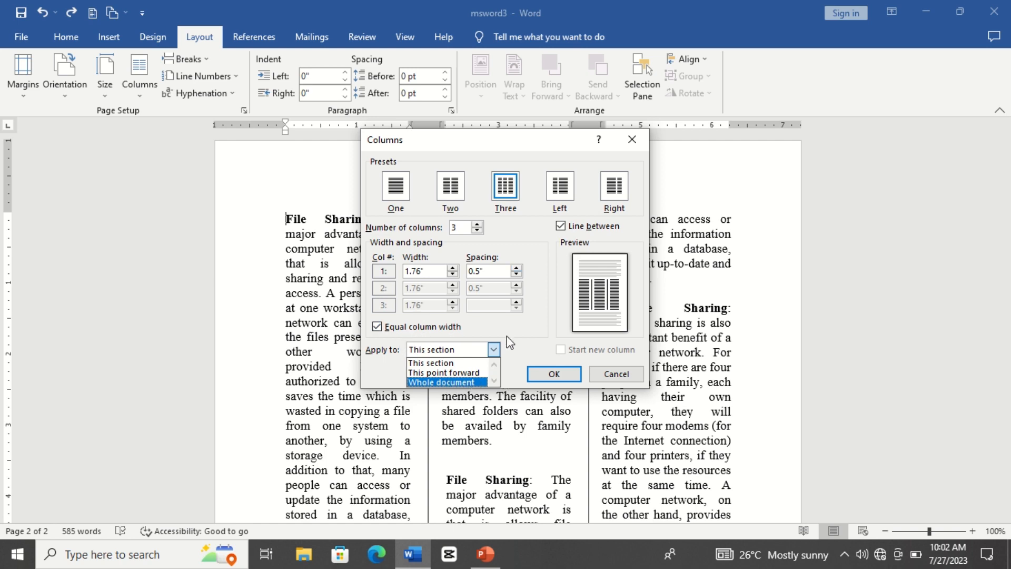
{"action": "left_click", "coordinate": [557, 375]}
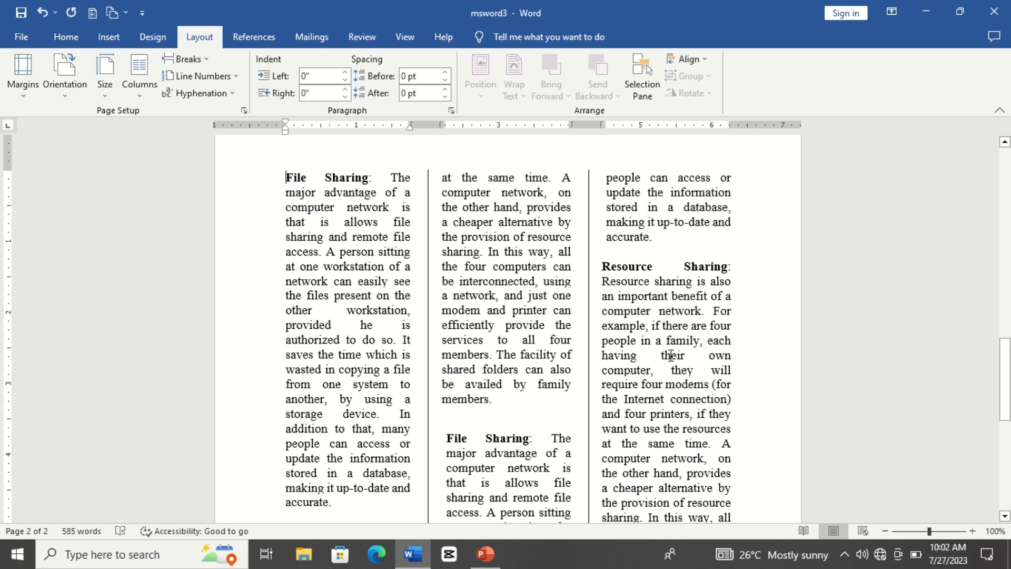
- Return to page 1 and look over the available page break and section break types
{"action": "left_click_drag", "start_coordinate": [1008, 408], "coordinate": [1009, 221]}
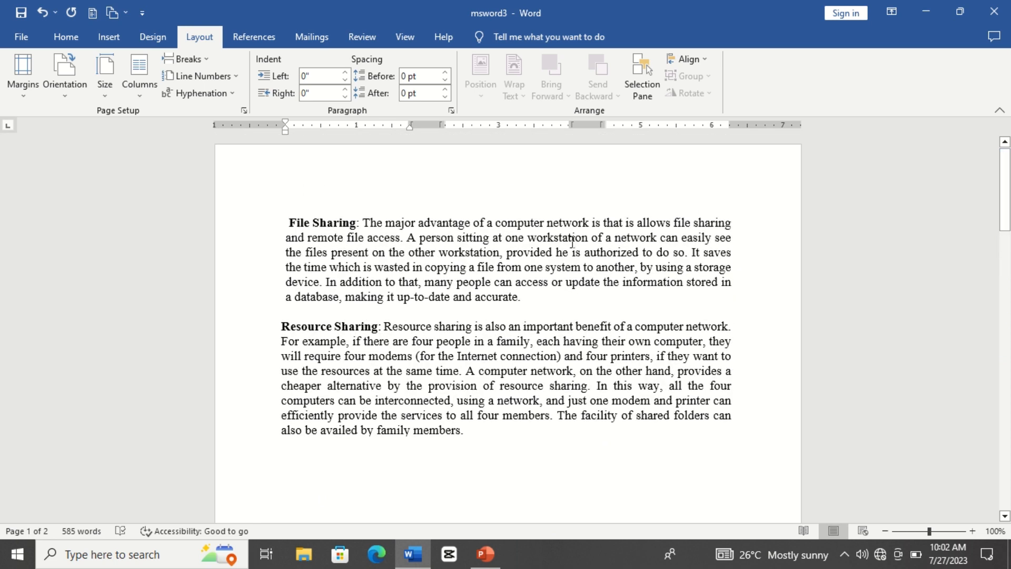
{"action": "left_click", "coordinate": [212, 68]}
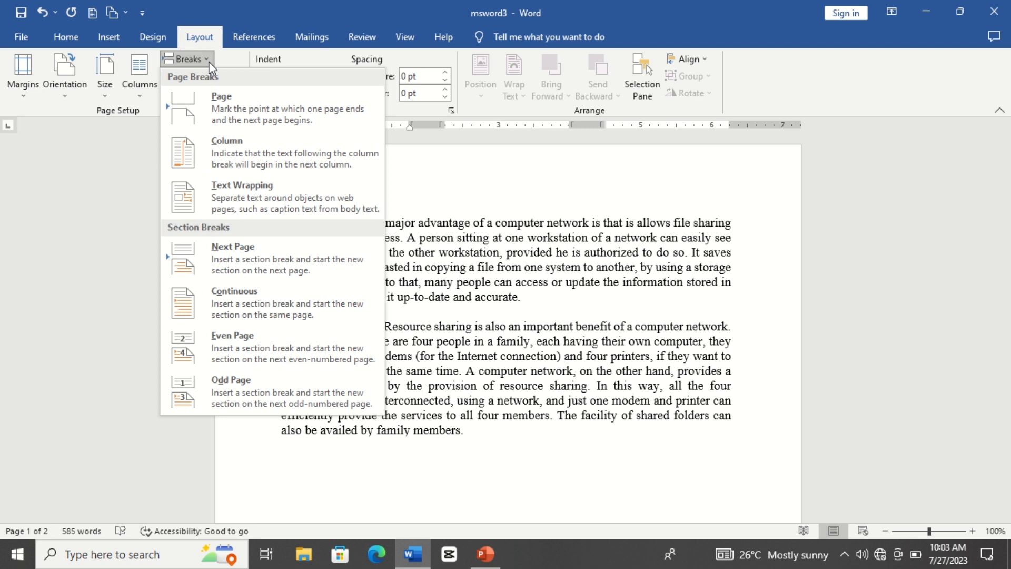
{"action": "left_click", "coordinate": [448, 315]}
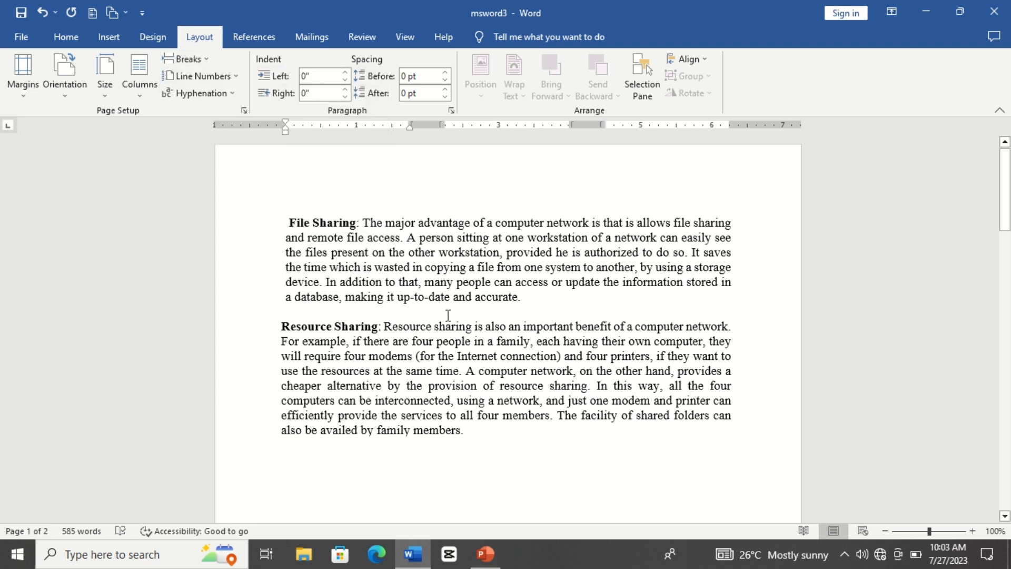
{"action": "left_click", "coordinate": [208, 60]}
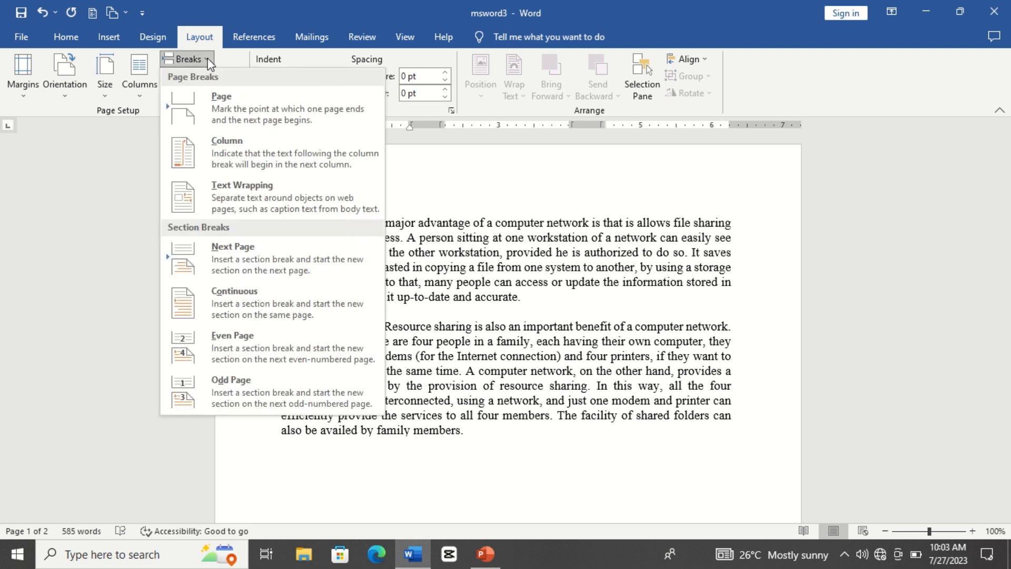
{"action": "left_click", "coordinate": [400, 320]}
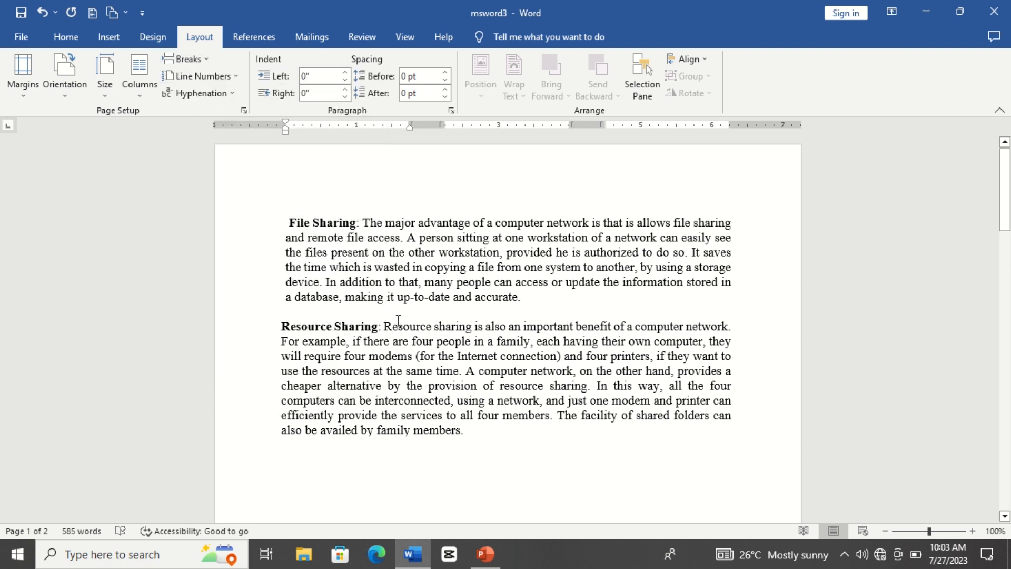
- Copy the File Sharing and Resource Sharing paragraphs on page 1 and deselect them
{"action": "left_click", "coordinate": [275, 224]}
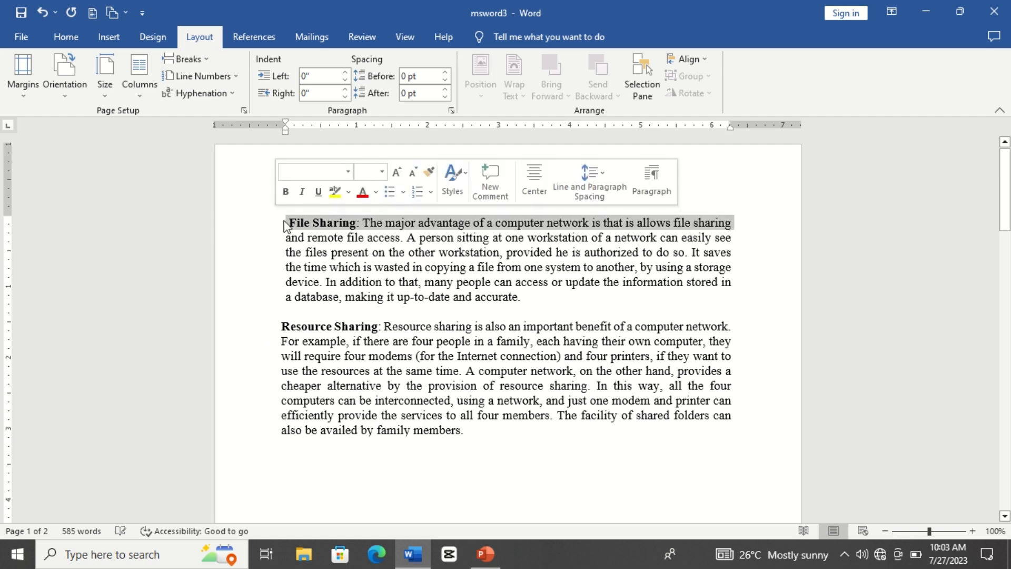
{"action": "left_click_drag", "start_coordinate": [287, 226], "coordinate": [530, 440]}
{"action": "key", "text": "ctrl+c"}
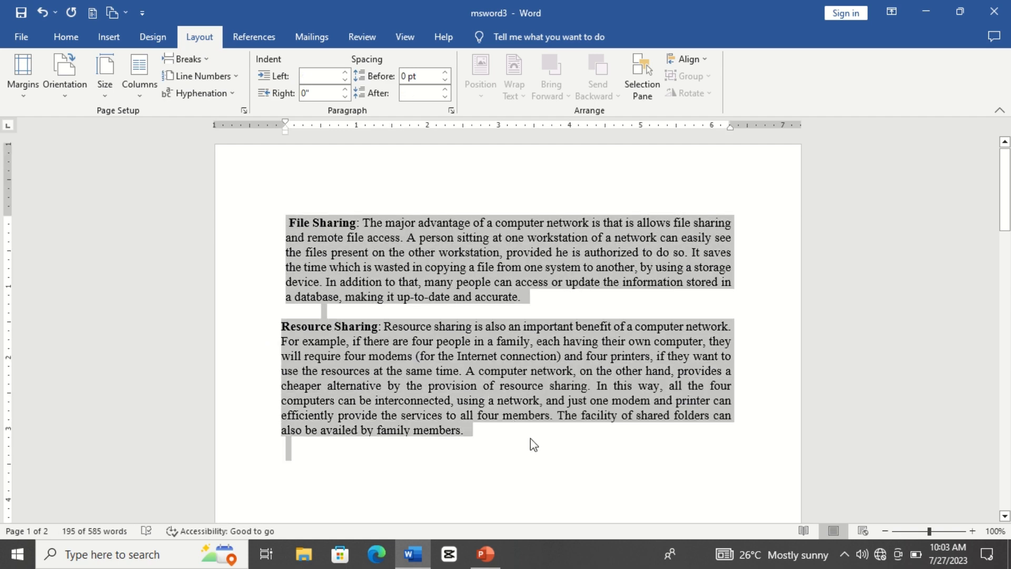
{"action": "left_click", "coordinate": [530, 438]}
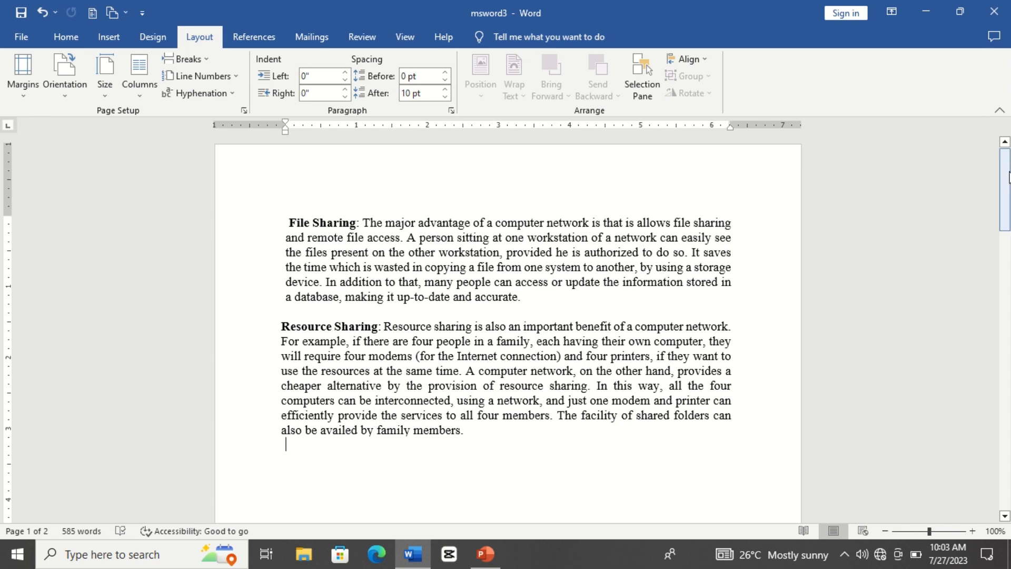
- Add blank lines below the columns on page 2 to reach page 3 and paste the copied paragraphs there
{"action": "left_click_drag", "start_coordinate": [1008, 178], "coordinate": [1006, 462]}
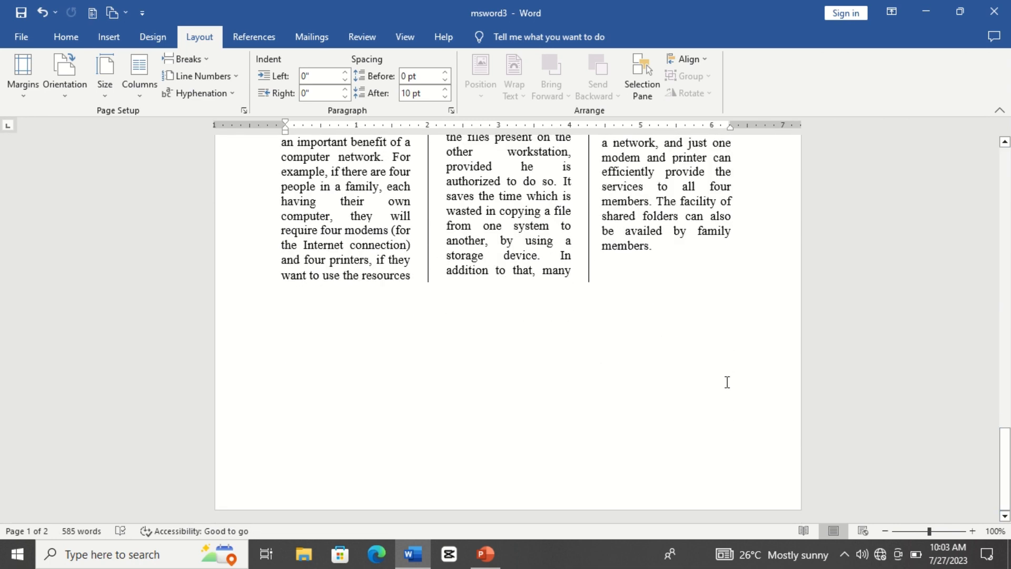
{"action": "left_click", "coordinate": [621, 351]}
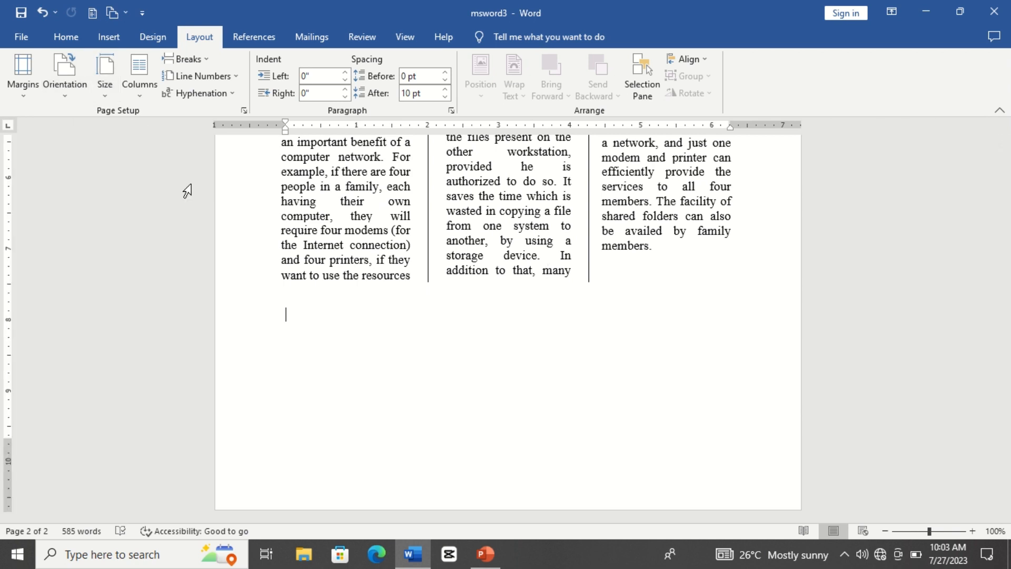
{"action": "key", "text": "Return"}
{"action": "key", "text": "Return"}
{"action": "key", "text": "Return"}
{"action": "key", "text": "Return"}
{"action": "key", "text": "Return"}
{"action": "key", "text": "Return"}
{"action": "key", "text": "Return"}
{"action": "key", "text": "Return"}
{"action": "key", "text": "Return"}
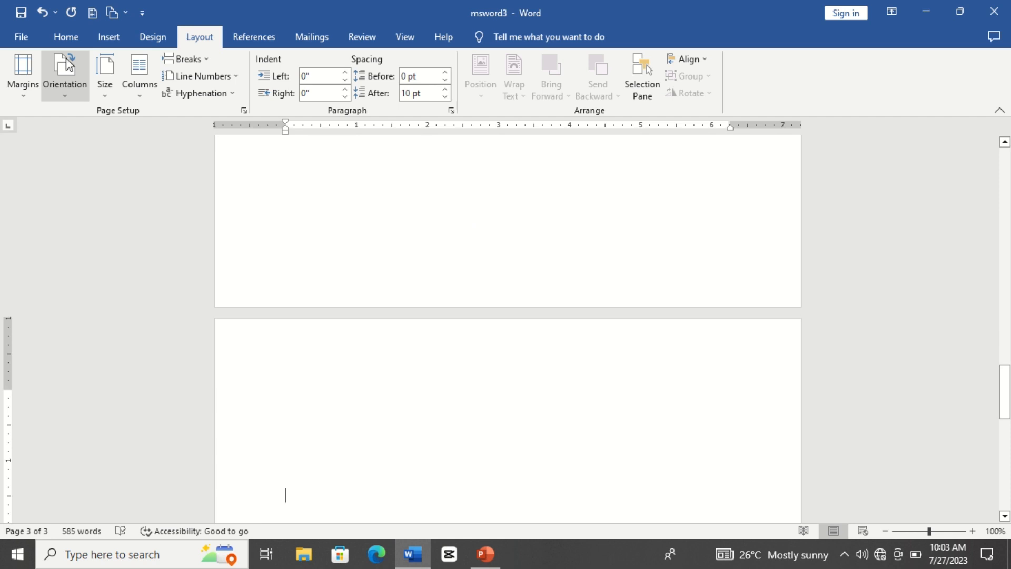
{"action": "key", "text": "BackSpace"}
{"action": "key", "text": "BackSpace"}
{"action": "key", "text": "BackSpace"}
{"action": "key", "text": "BackSpace"}
{"action": "key", "text": "BackSpace"}
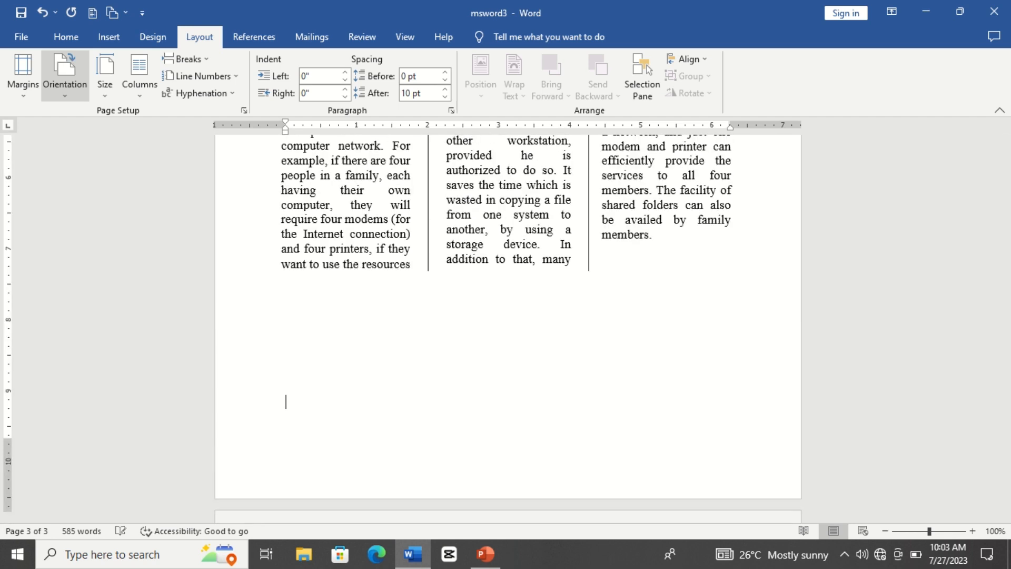
{"action": "key", "text": "Return"}
{"action": "key", "text": "ctrl+v"}
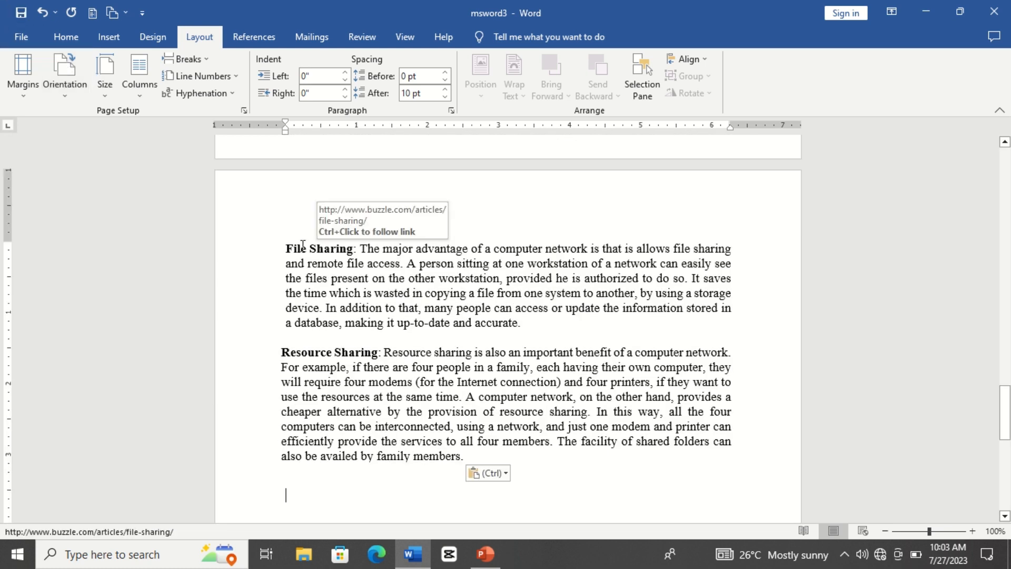
- Insert a page break after the File Sharing paragraph on page 3, ahead of the Resource Sharing paragraph
{"action": "left_click", "coordinate": [199, 56]}
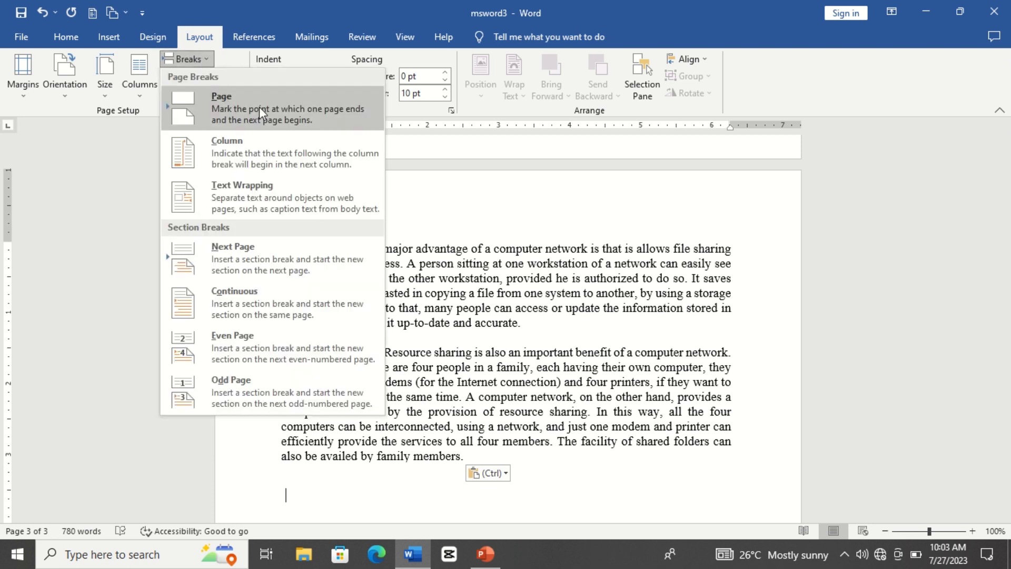
{"action": "left_click", "coordinate": [509, 316]}
{"action": "left_click", "coordinate": [538, 330]}
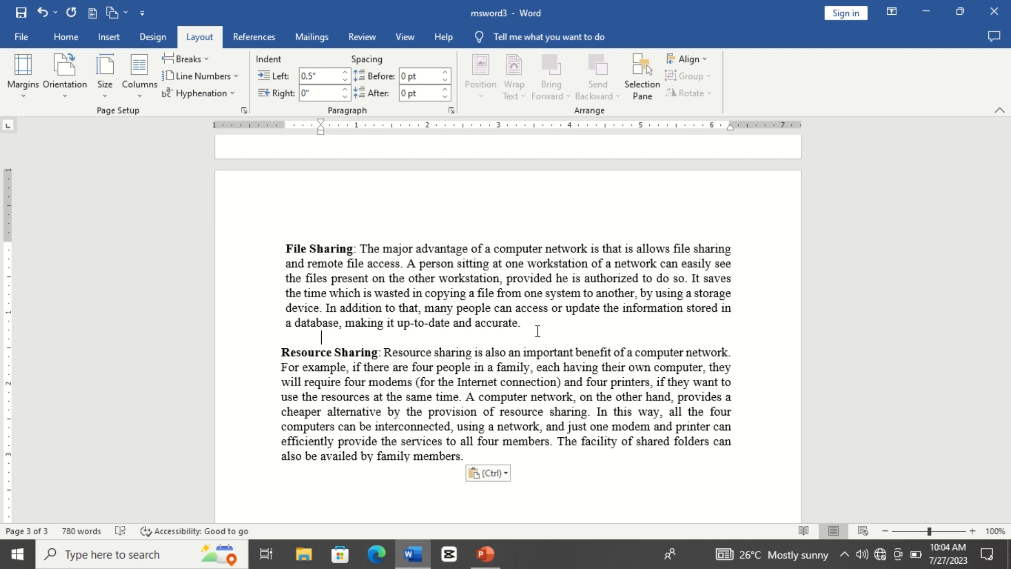
{"action": "left_click", "coordinate": [530, 325]}
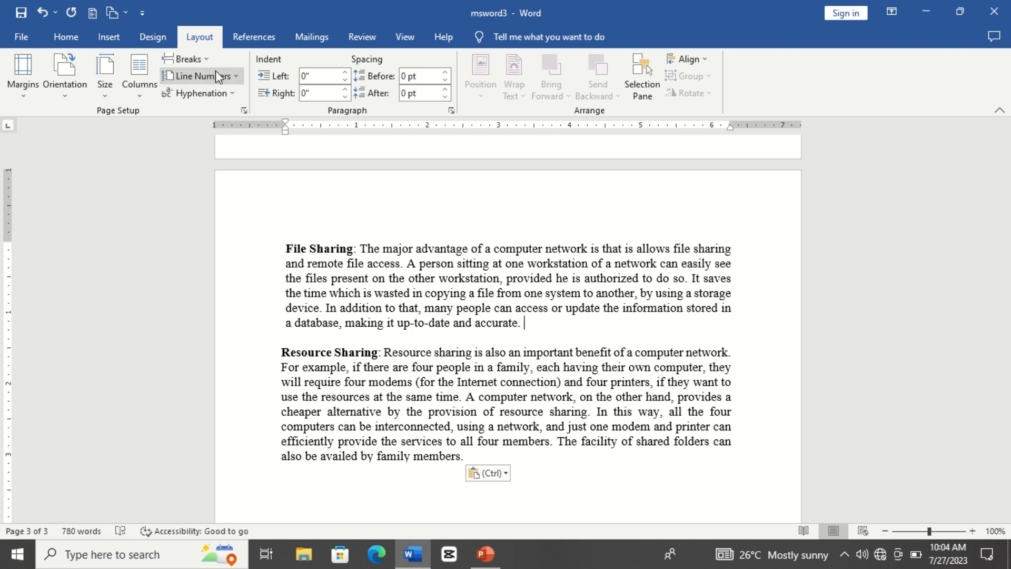
{"action": "left_click", "coordinate": [205, 59]}
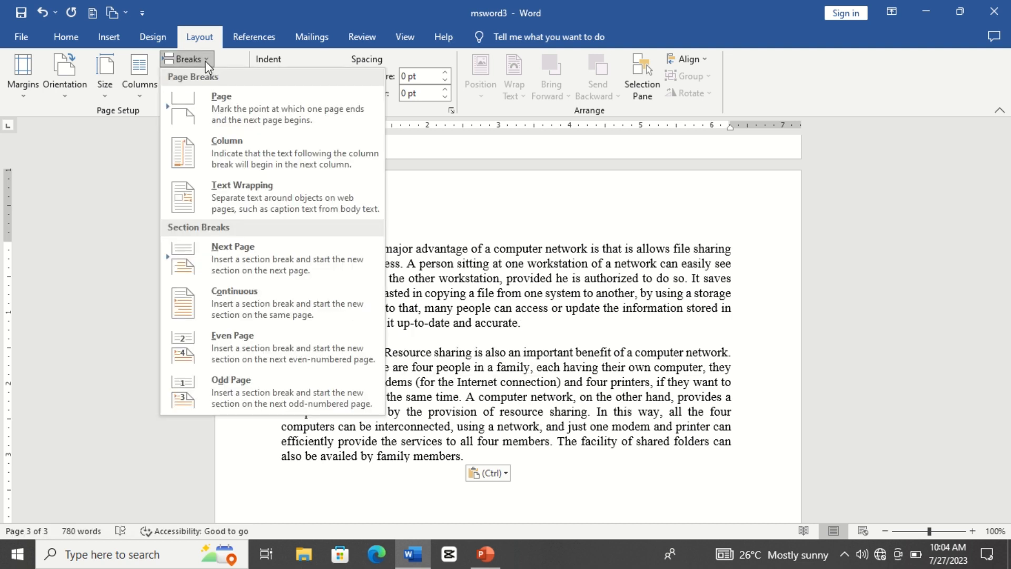
{"action": "left_click", "coordinate": [222, 108]}
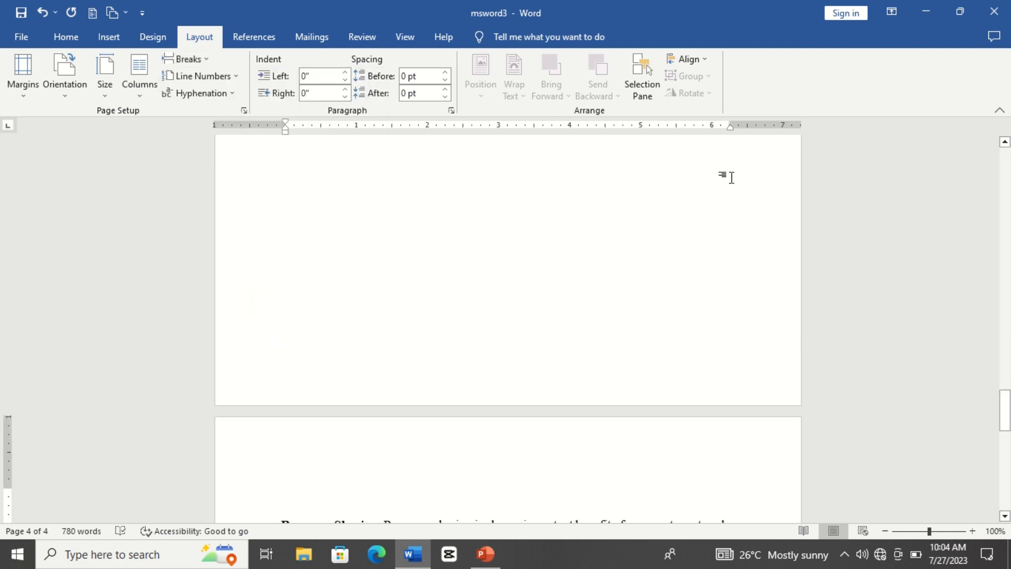
- Lay out the File Sharing paragraph on page 3 in two columns, switch it to three columns, and deselect it
{"action": "left_click_drag", "start_coordinate": [1009, 406], "coordinate": [1008, 356]}
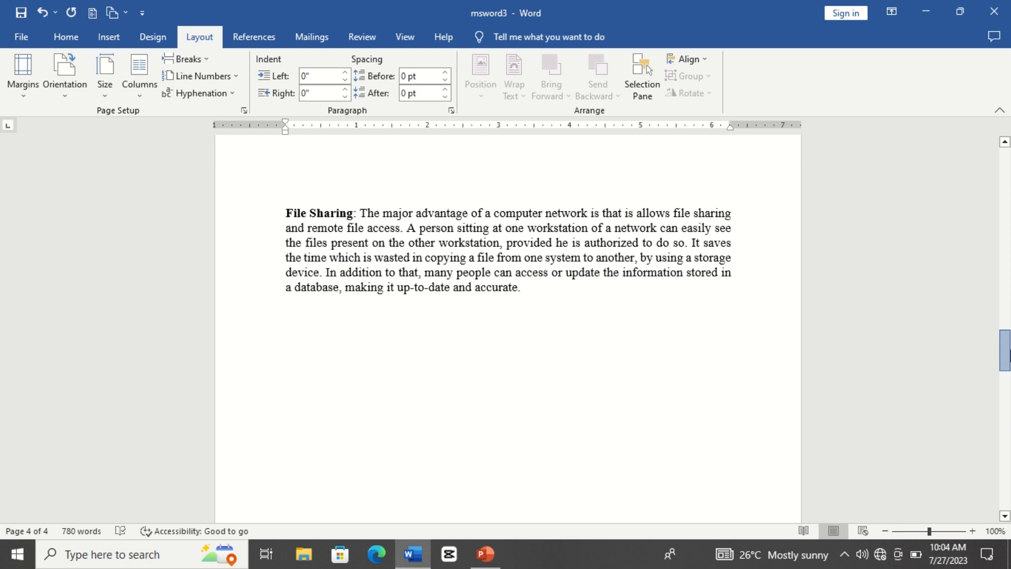
{"action": "left_click", "coordinate": [206, 60]}
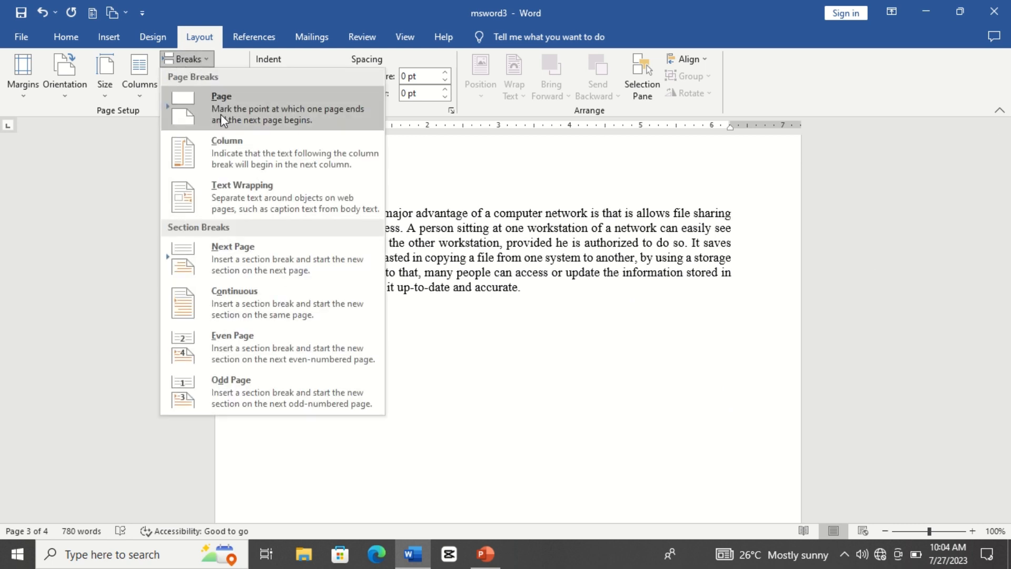
{"action": "left_click", "coordinate": [454, 241]}
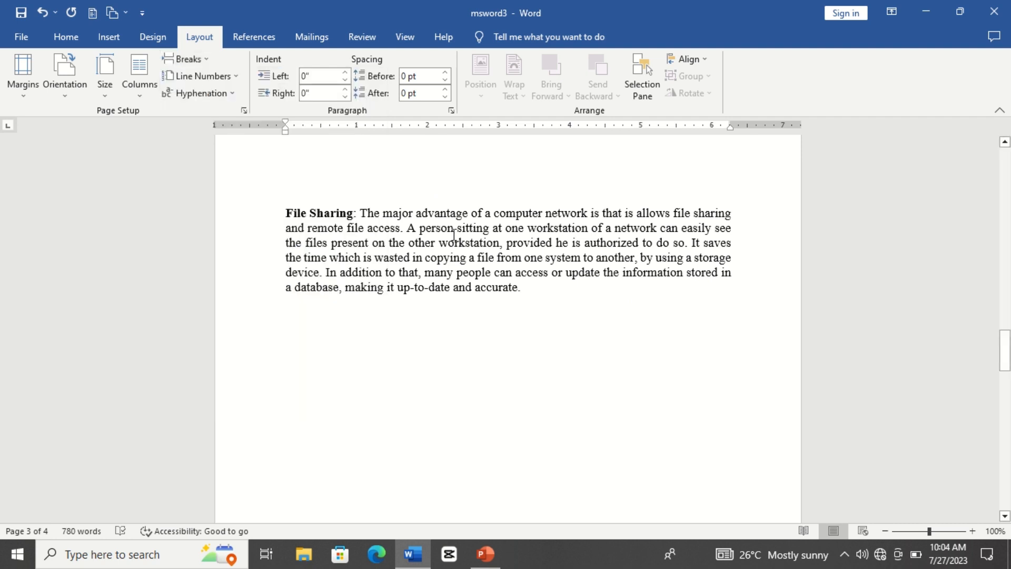
{"action": "mouse_move", "coordinate": [1006, 366]}
{"action": "left_mouse_down"}
{"action": "mouse_move", "coordinate": [1007, 310]}
{"action": "mouse_move", "coordinate": [1006, 365]}
{"action": "left_mouse_up"}
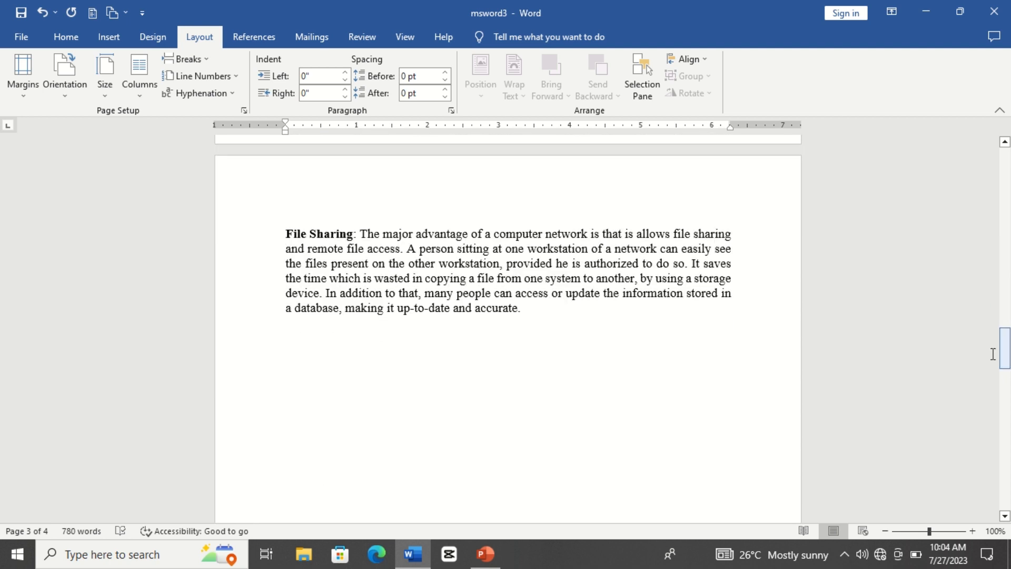
{"action": "triple_click", "coordinate": [311, 248]}
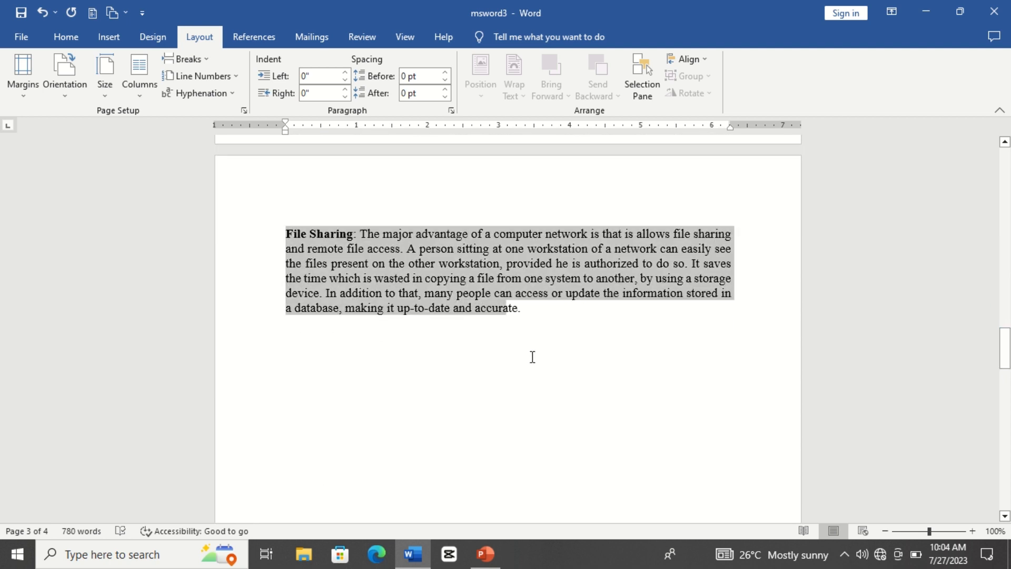
{"action": "left_click", "coordinate": [141, 95]}
{"action": "left_click", "coordinate": [158, 152]}
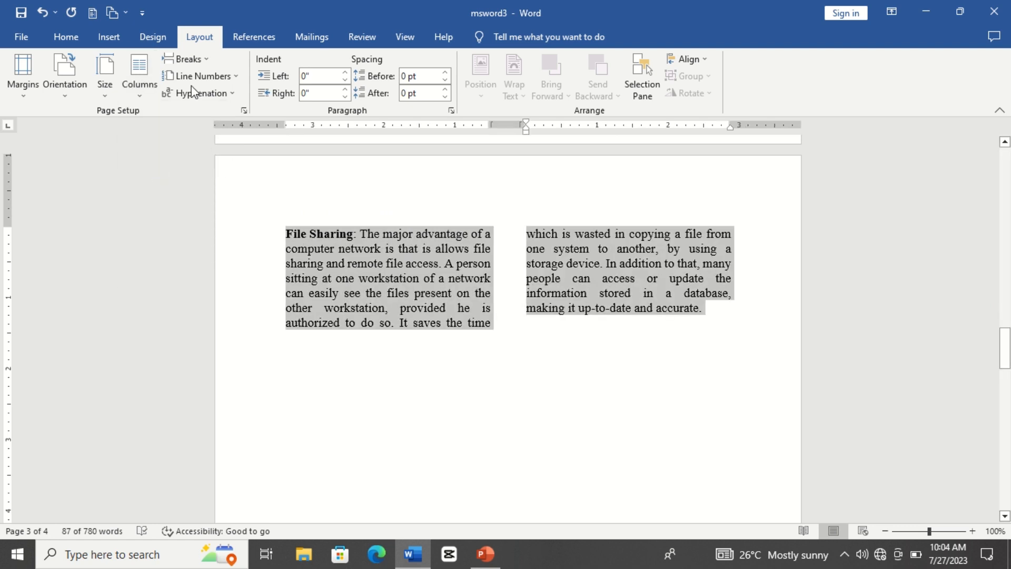
{"action": "left_click", "coordinate": [139, 93]}
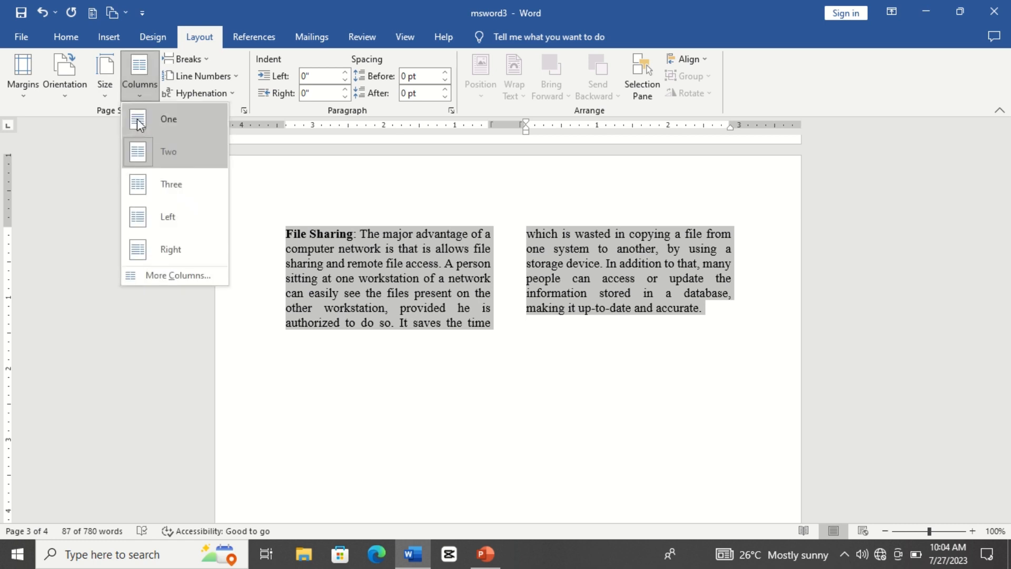
{"action": "left_click", "coordinate": [159, 185]}
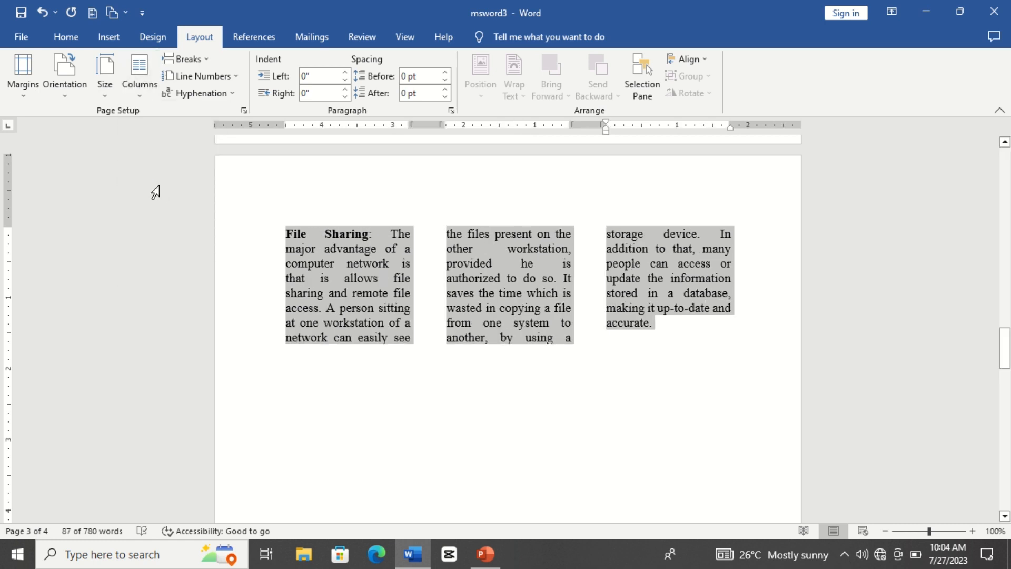
{"action": "left_click", "coordinate": [414, 357]}
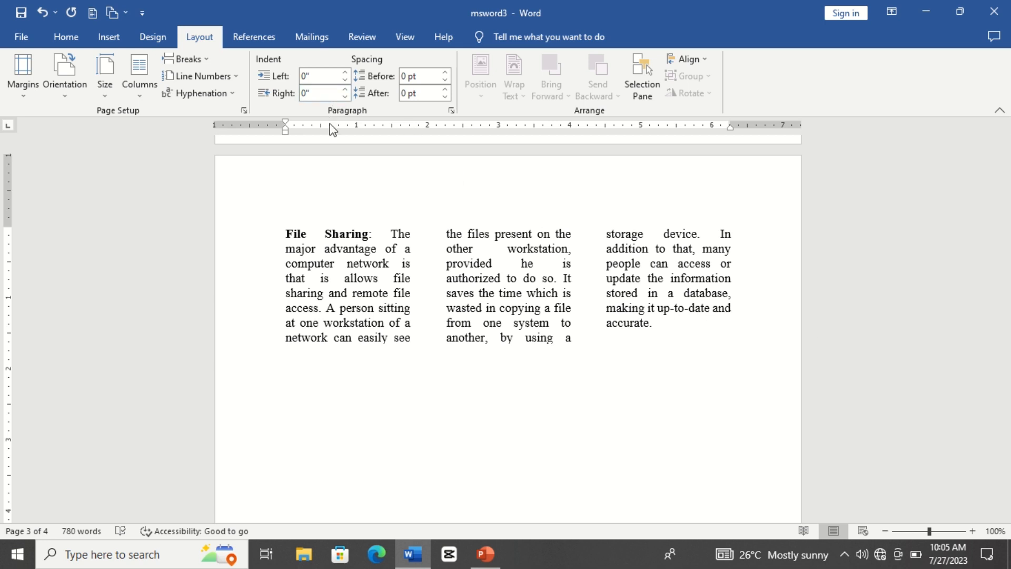
- Insert column breaks in the File Sharing paragraph after "remote file access." and after "authorized to do so."
{"action": "left_click", "coordinate": [323, 308]}
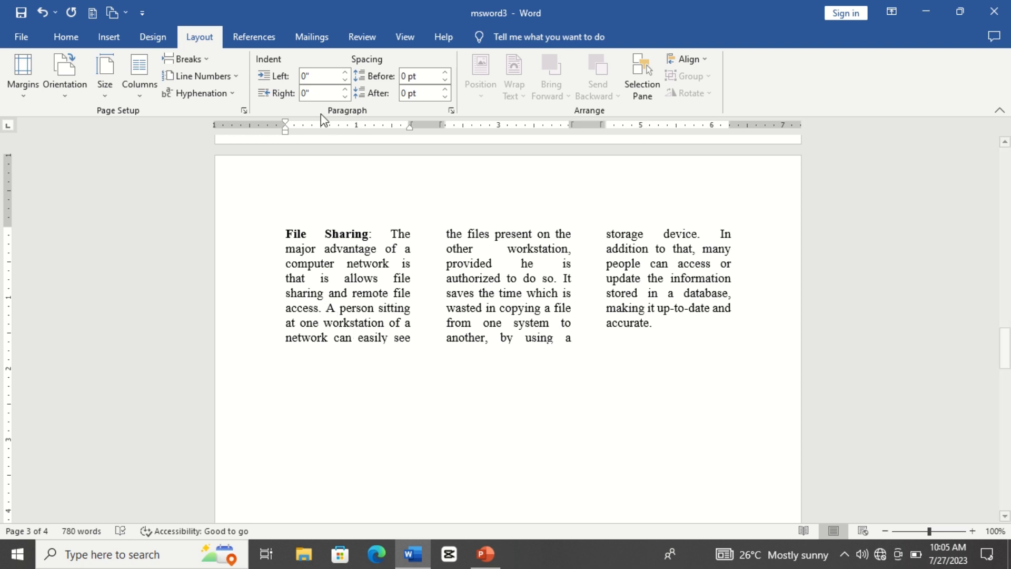
{"action": "left_click", "coordinate": [205, 61]}
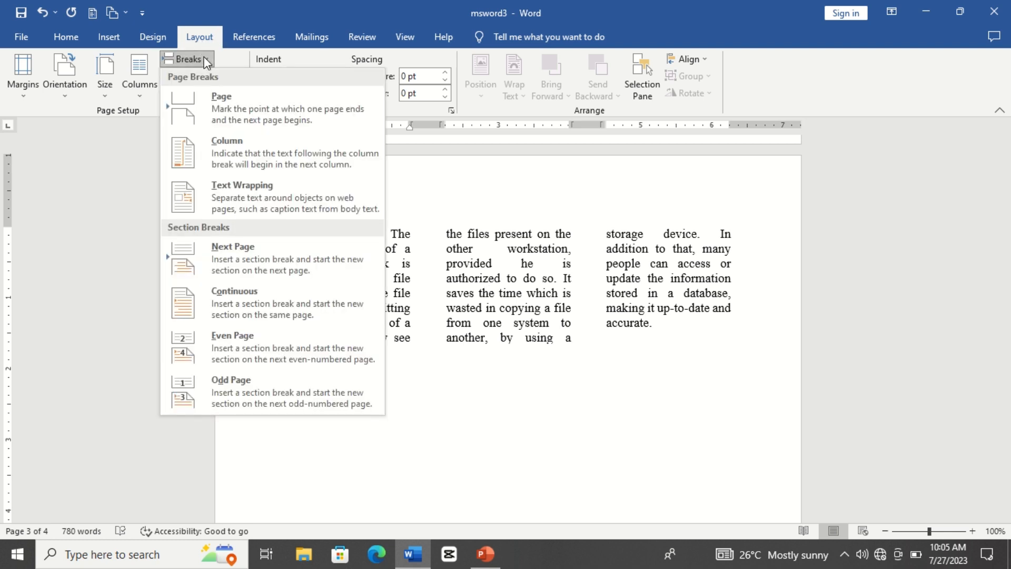
{"action": "left_click", "coordinate": [220, 145]}
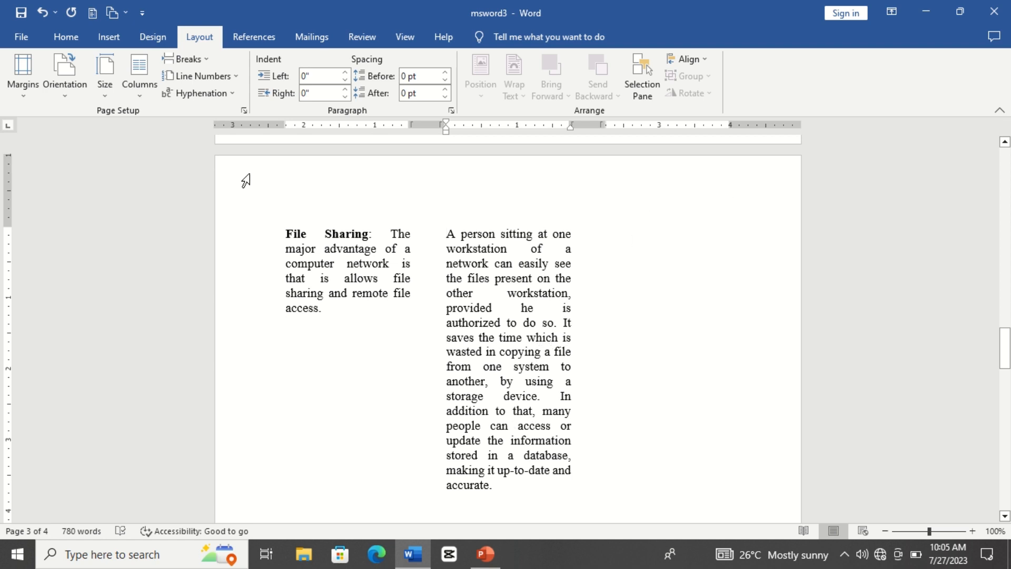
{"action": "left_click", "coordinate": [206, 55]}
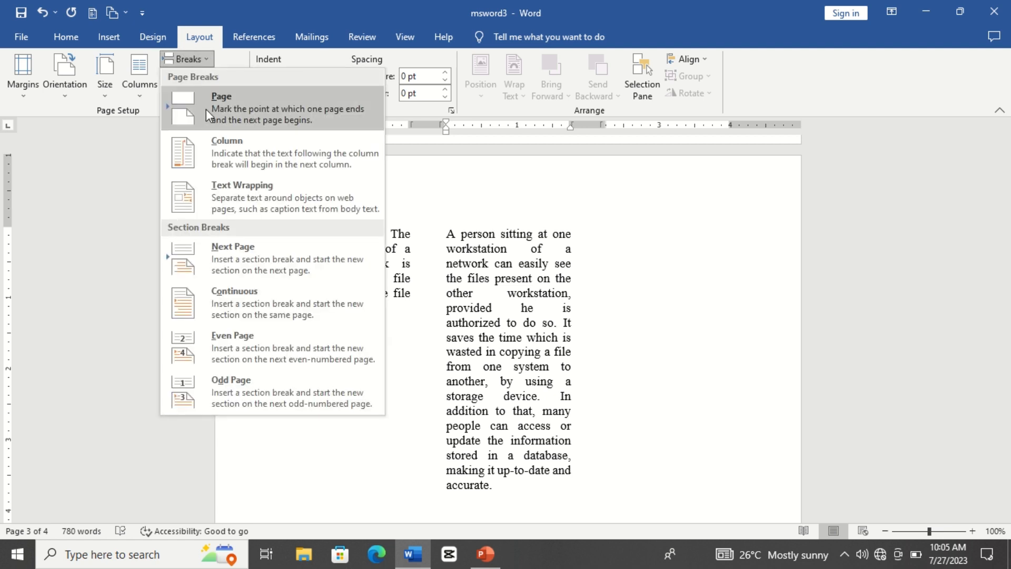
{"action": "left_click", "coordinate": [219, 142]}
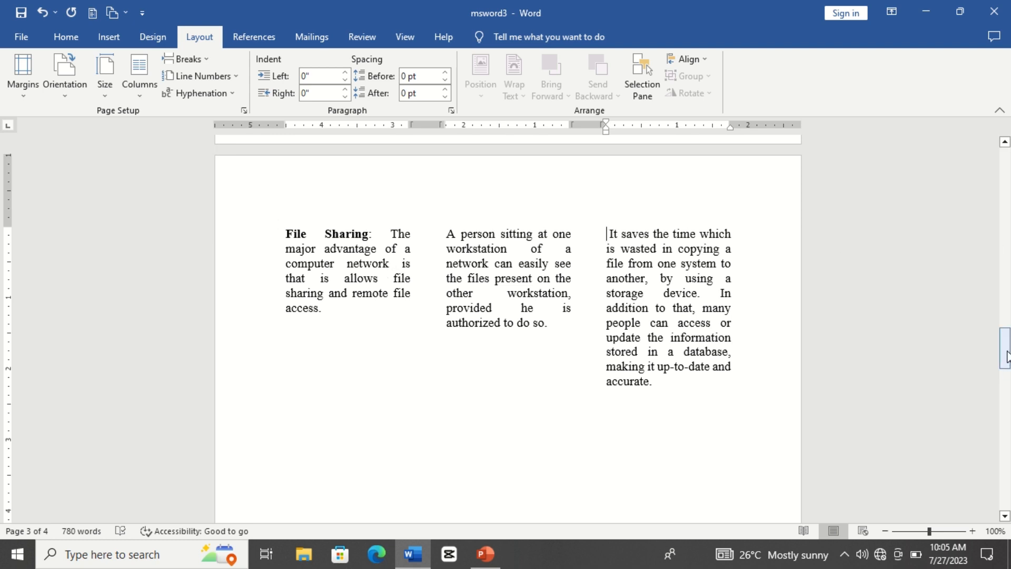
- Try a text wrapping break on the whole selected Resource Sharing paragraph on page 4, and undo it
{"action": "left_click_drag", "start_coordinate": [1007, 355], "coordinate": [1008, 450]}
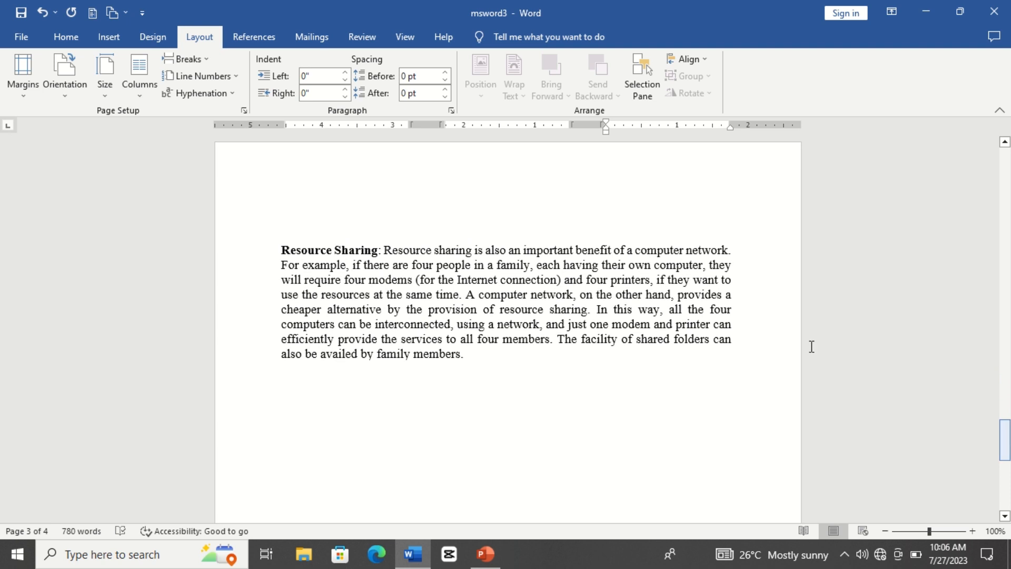
{"action": "left_click", "coordinate": [197, 64]}
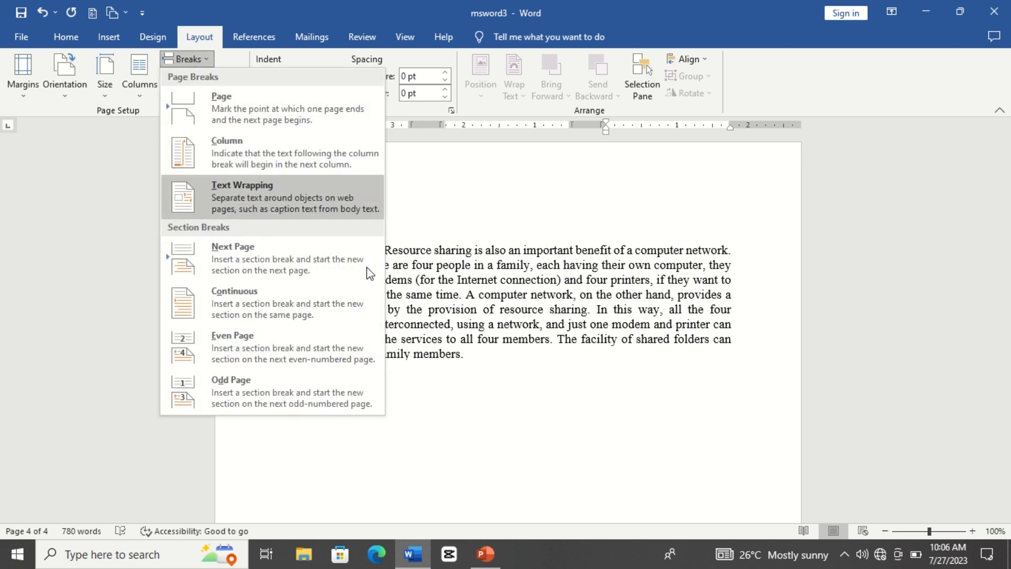
{"action": "left_click", "coordinate": [527, 365]}
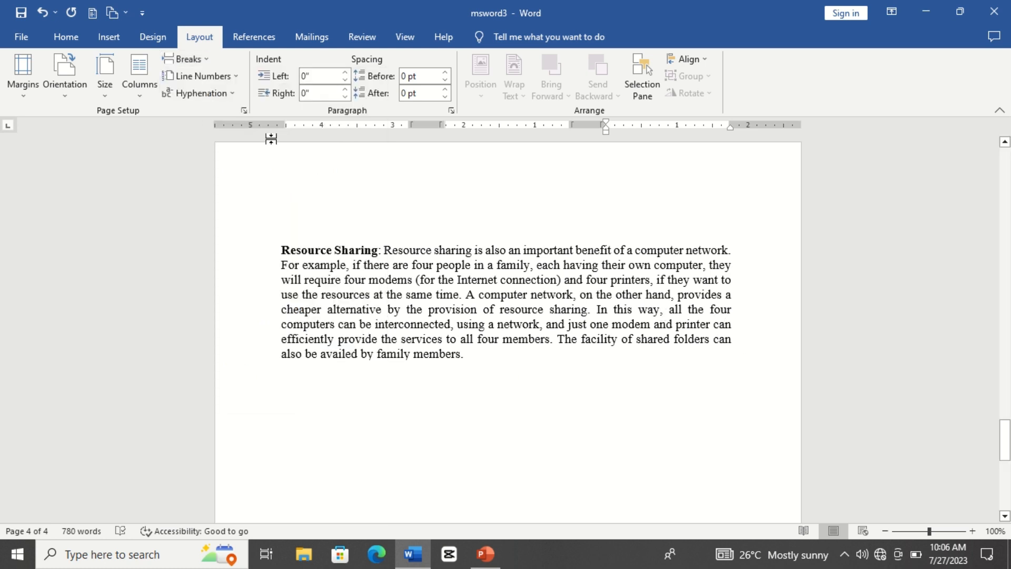
{"action": "left_click", "coordinate": [230, 78]}
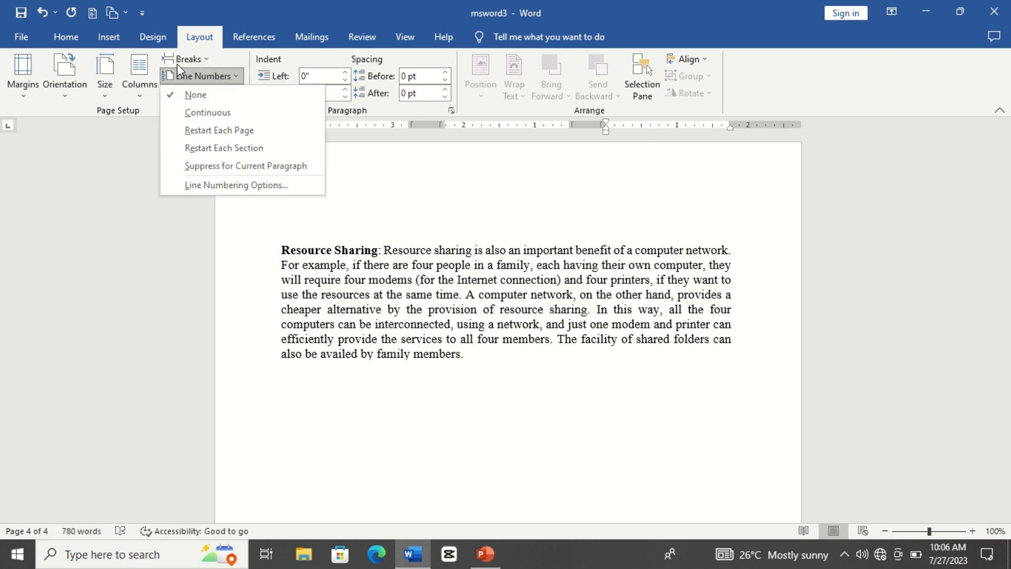
{"action": "left_click", "coordinate": [209, 60]}
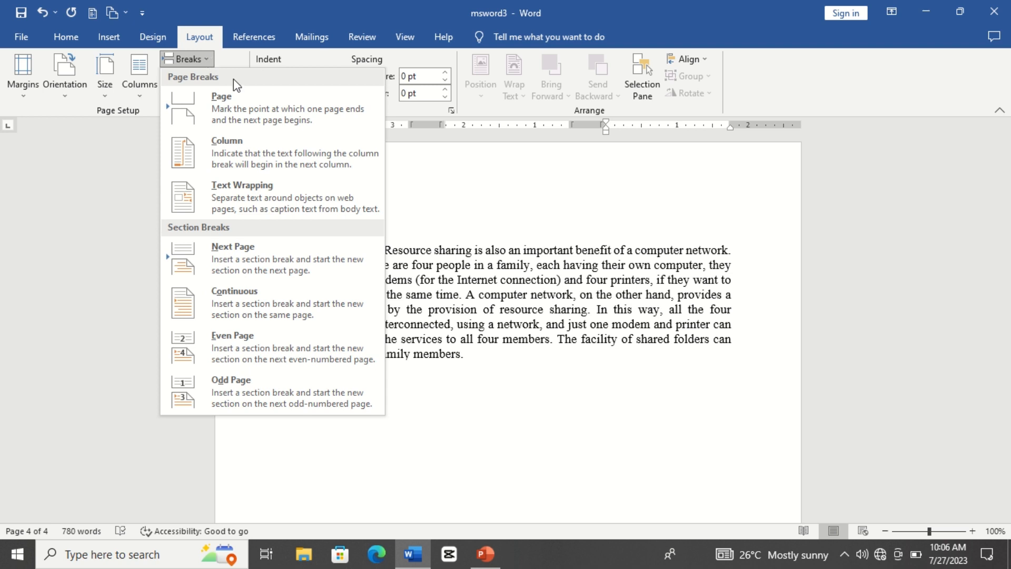
{"action": "left_click", "coordinate": [422, 298]}
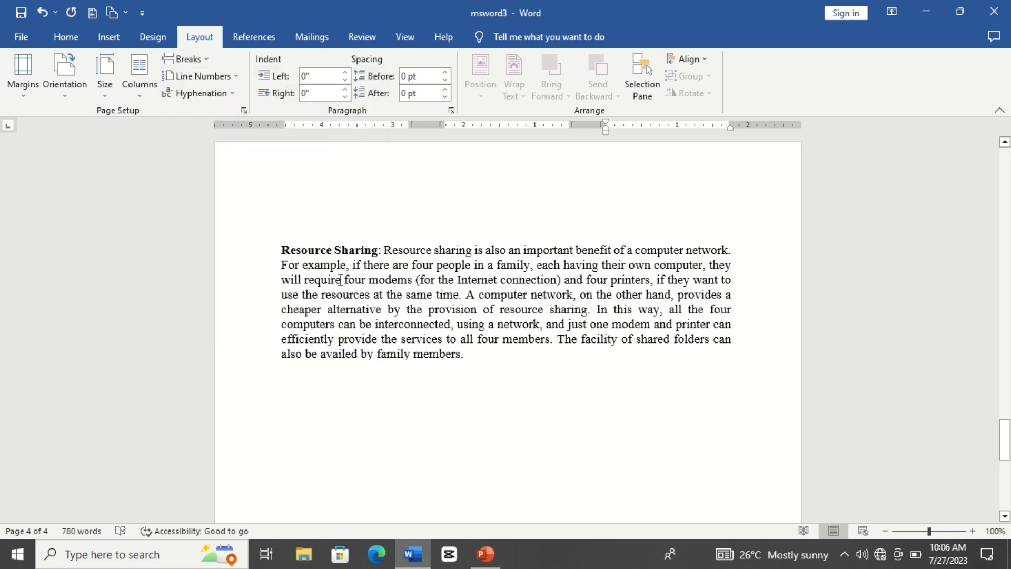
{"action": "left_click_drag", "start_coordinate": [282, 250], "coordinate": [442, 369]}
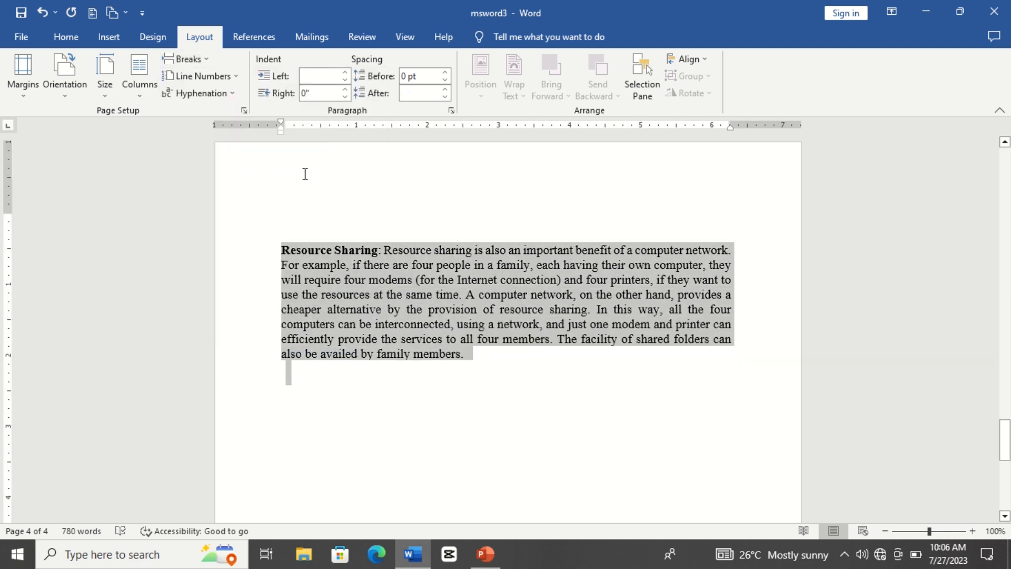
{"action": "left_click", "coordinate": [188, 58]}
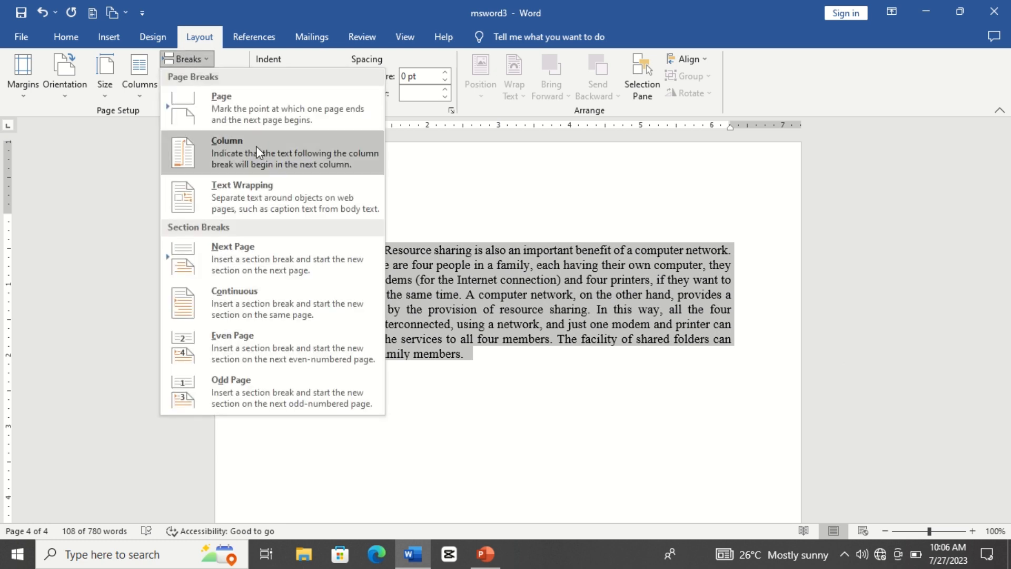
{"action": "left_click", "coordinate": [261, 185]}
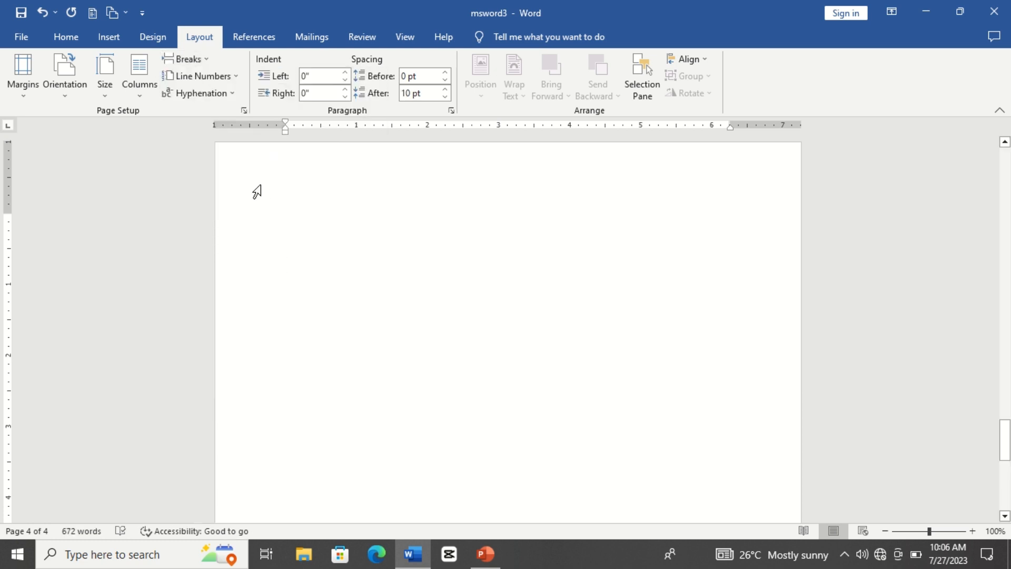
{"action": "key", "text": "ctrl+z"}
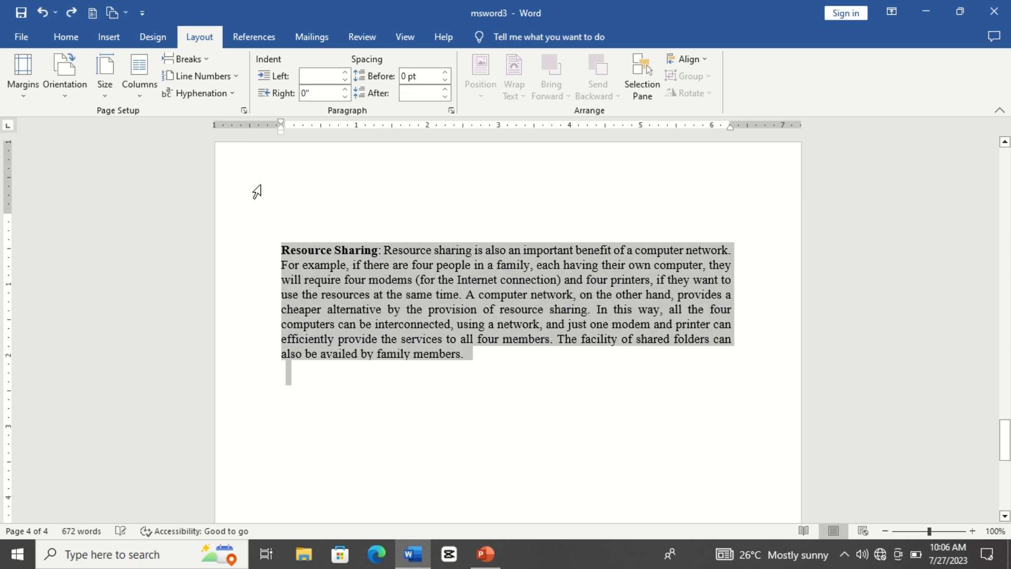
- Try a text wrapping break before "A computer network" in the Resource Sharing paragraph, and undo it
{"action": "left_click", "coordinate": [469, 295]}
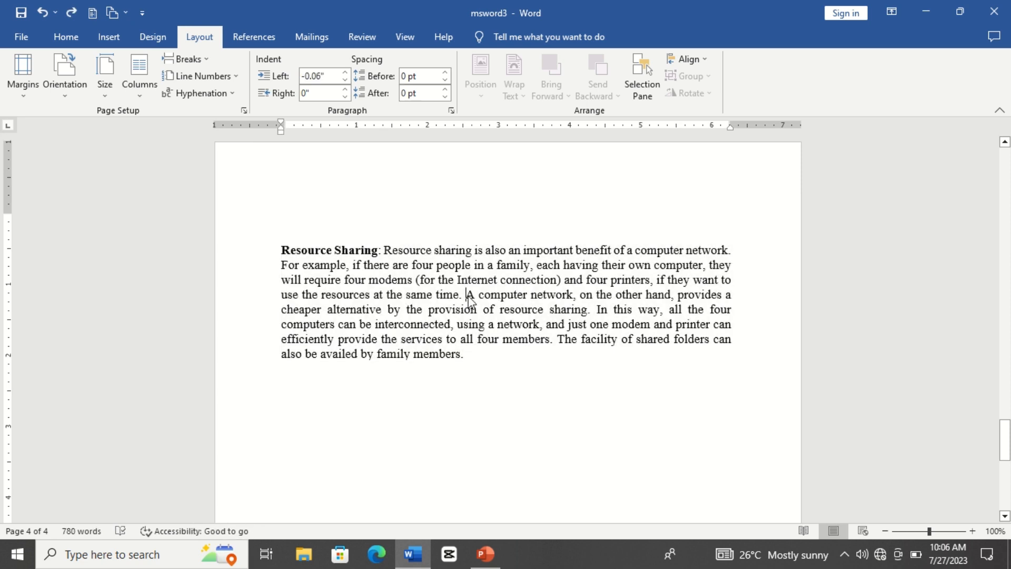
{"action": "left_click", "coordinate": [205, 61]}
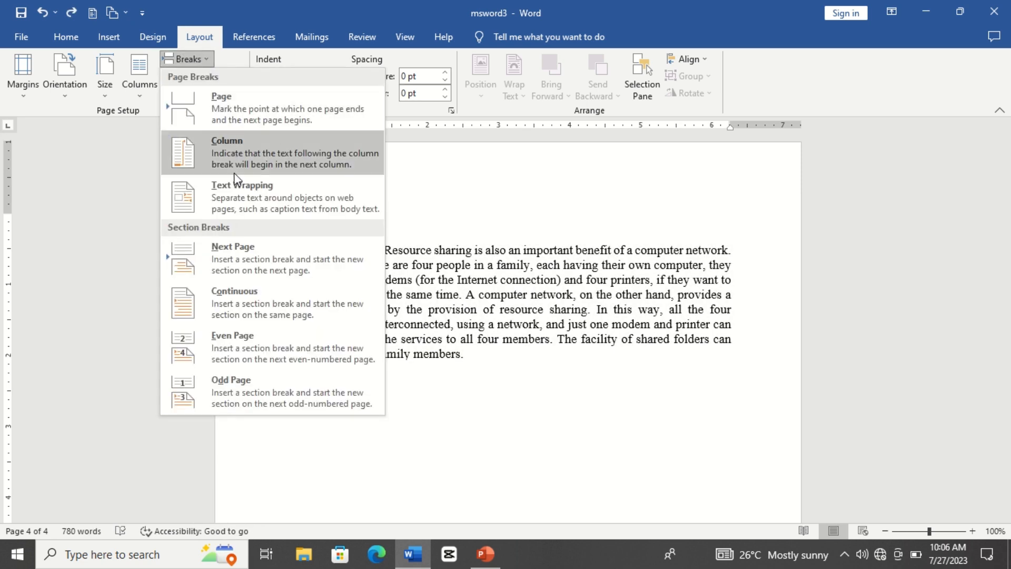
{"action": "left_click", "coordinate": [243, 204]}
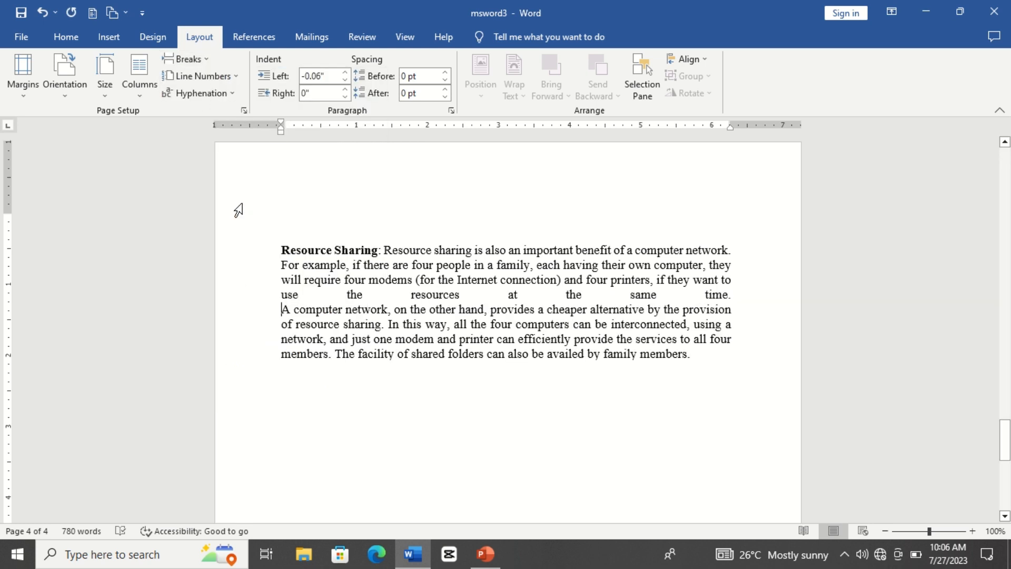
{"action": "key", "text": "ctrl+z"}
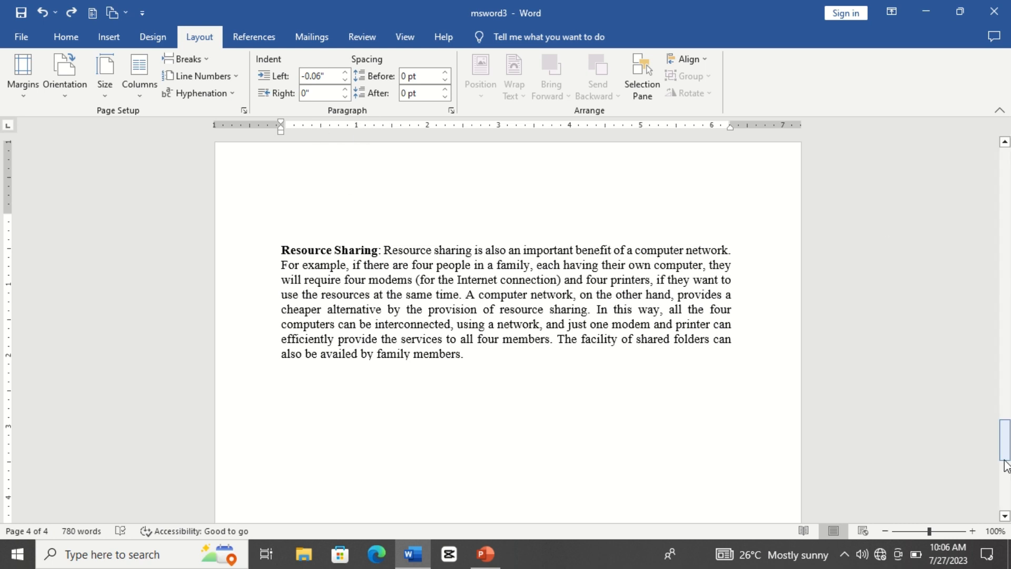
- Review the available page break and section break types, including Text Wrapping, Next Page and Continuous
{"action": "left_click_drag", "start_coordinate": [1005, 463], "coordinate": [1005, 455]}
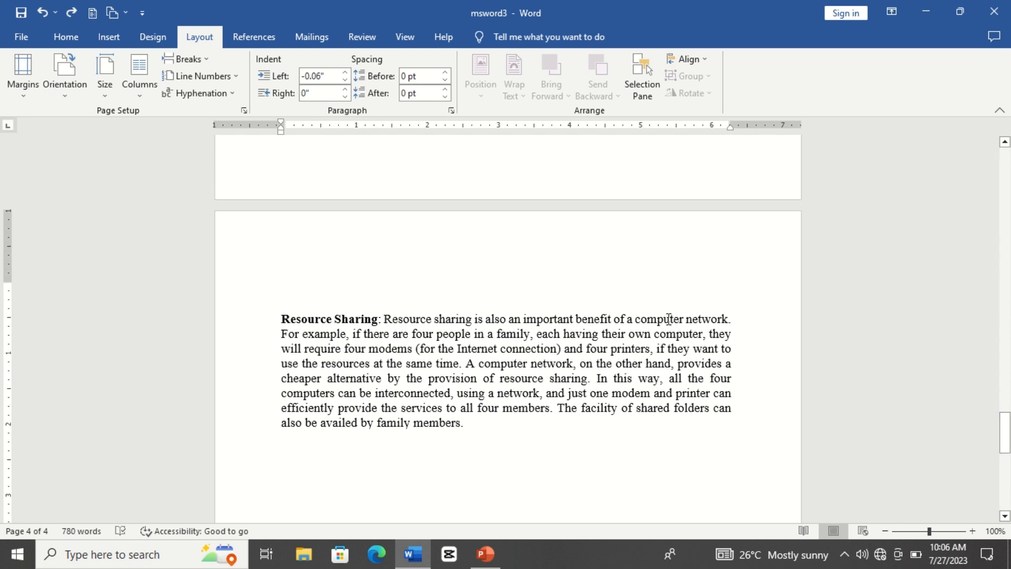
{"action": "left_click", "coordinate": [203, 60]}
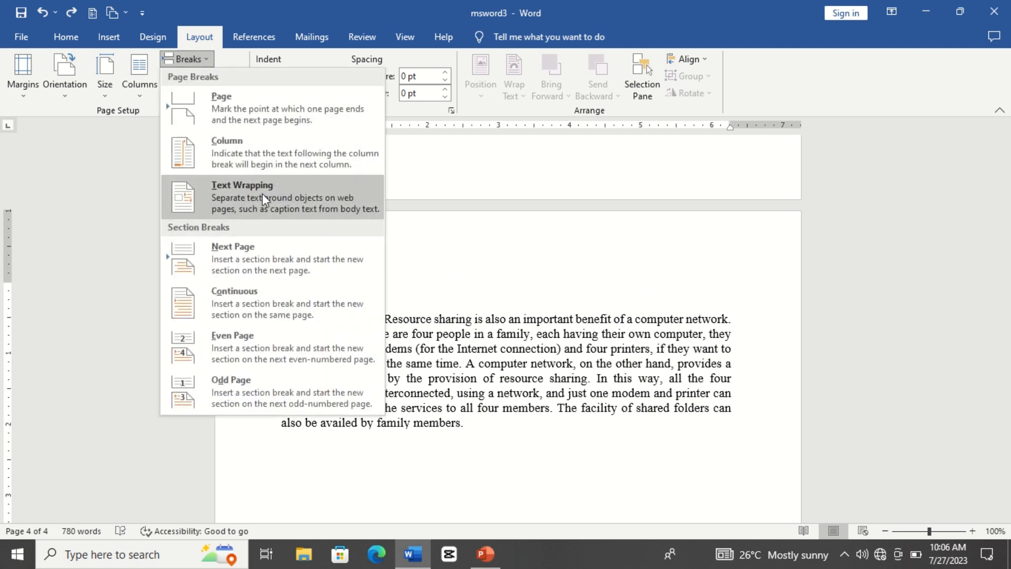
{"action": "left_click", "coordinate": [470, 236]}
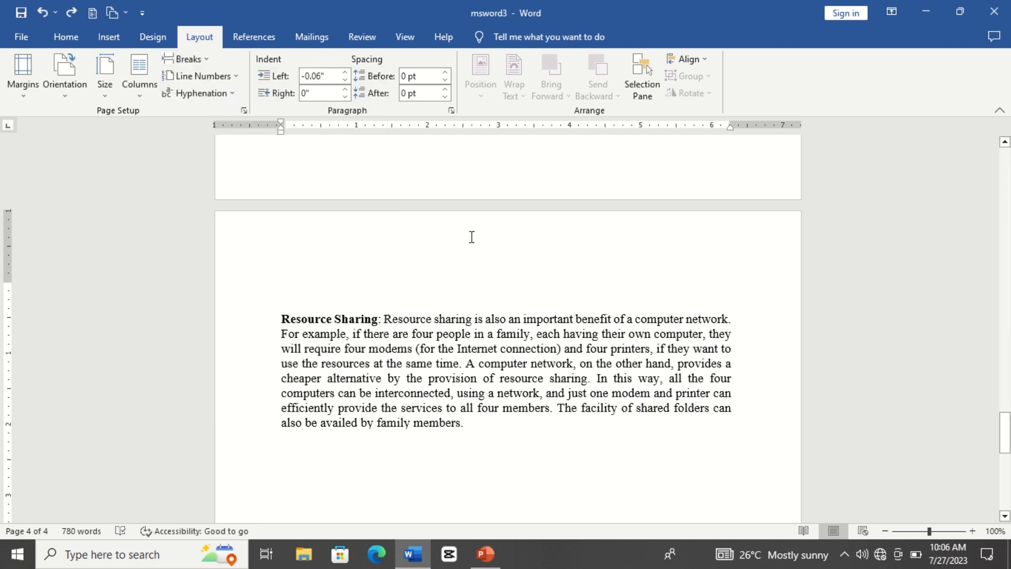
{"action": "left_click", "coordinate": [204, 61]}
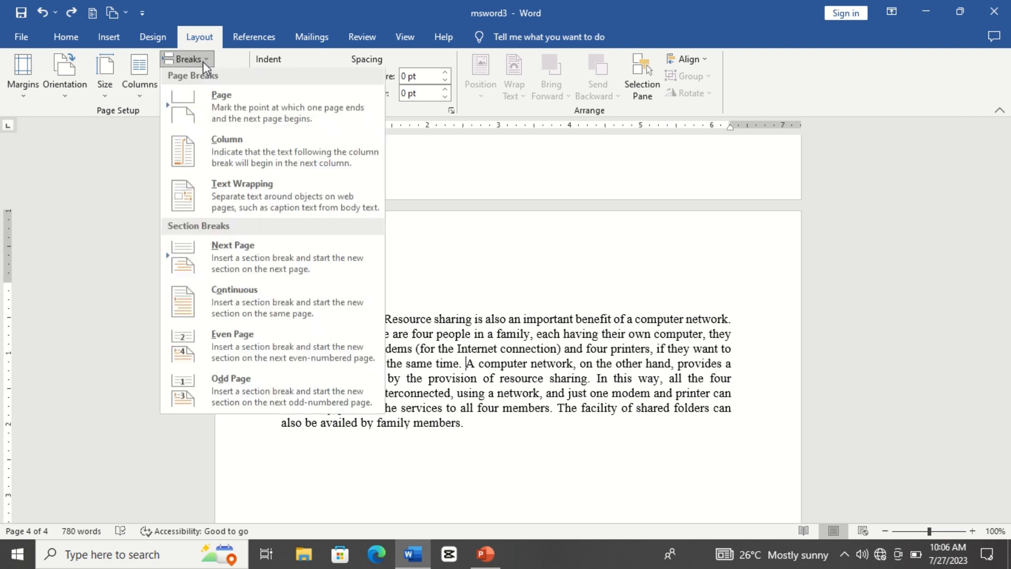
{"action": "left_click", "coordinate": [571, 258]}
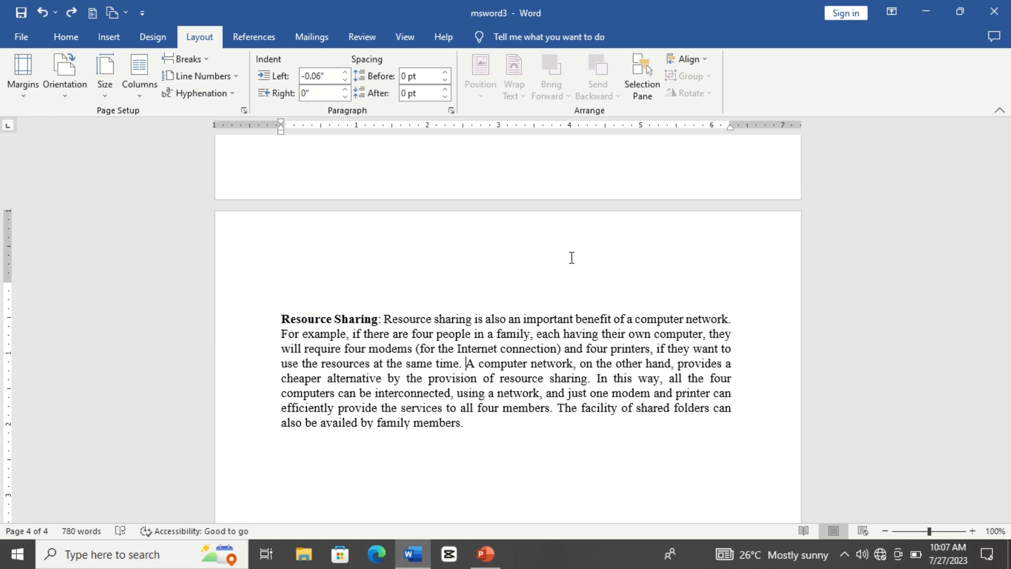
{"action": "left_click", "coordinate": [499, 181]}
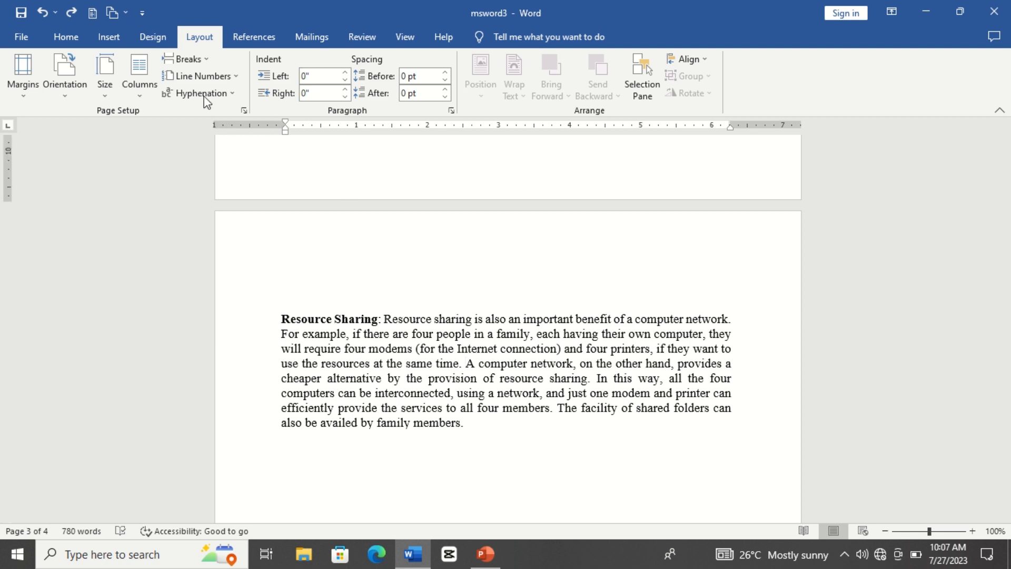
{"action": "left_click", "coordinate": [183, 59]}
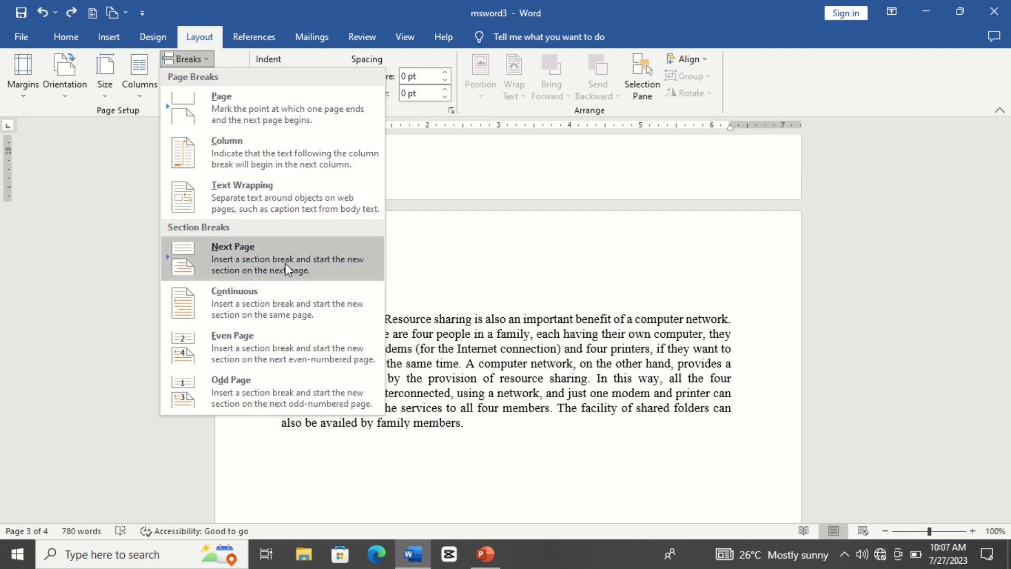
{"action": "left_click", "coordinate": [440, 323]}
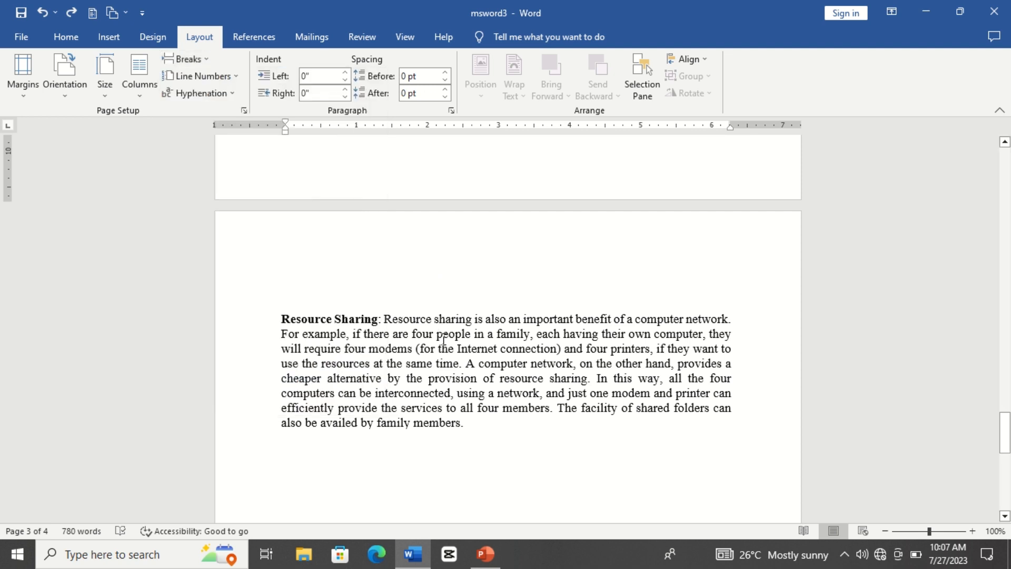
{"action": "left_click", "coordinate": [189, 59]}
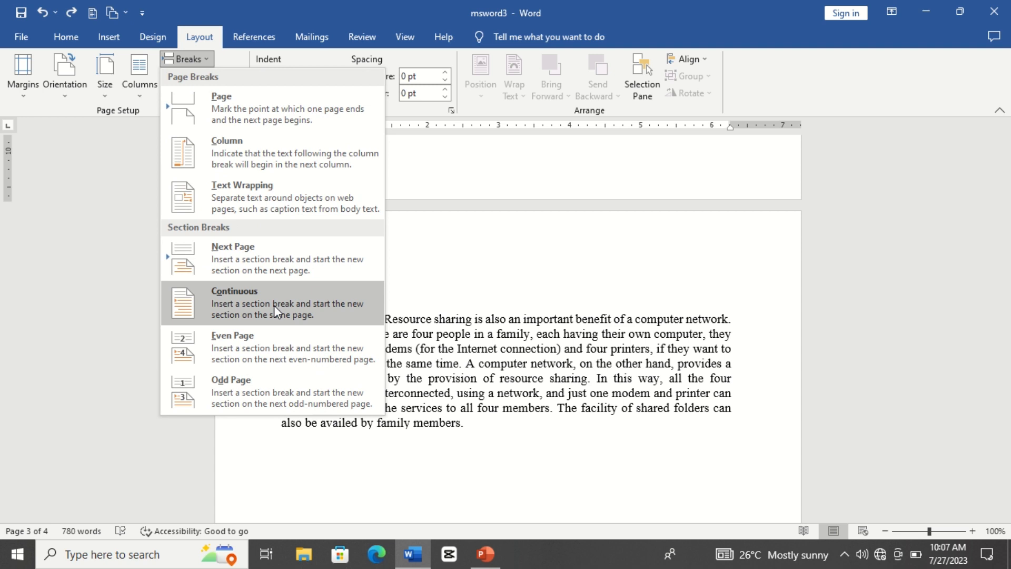
{"action": "left_click", "coordinate": [515, 402]}
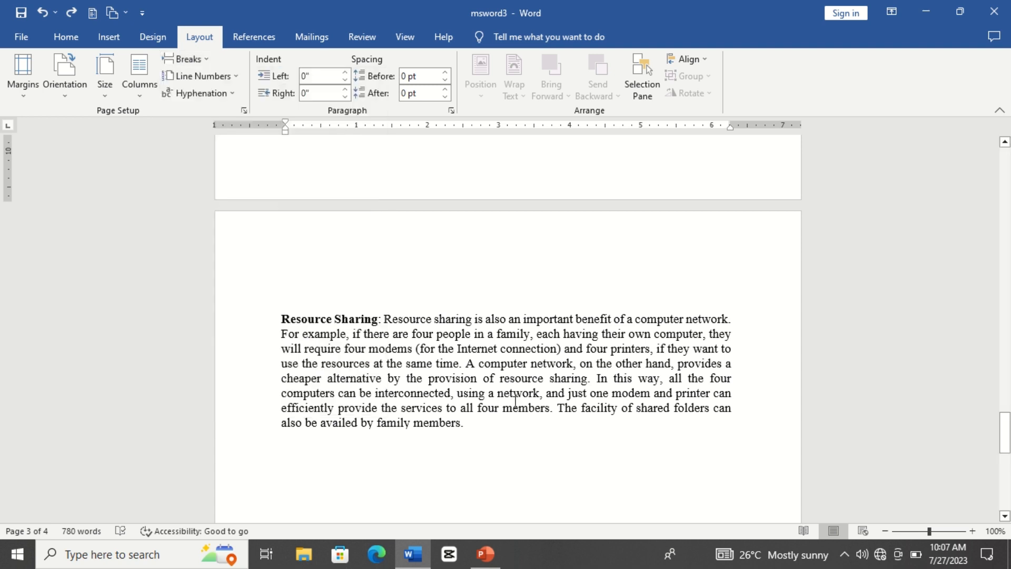
- Insert a Continuous section break after "at the same time." in the Resource Sharing paragraph on page 4
{"action": "left_click", "coordinate": [464, 364]}
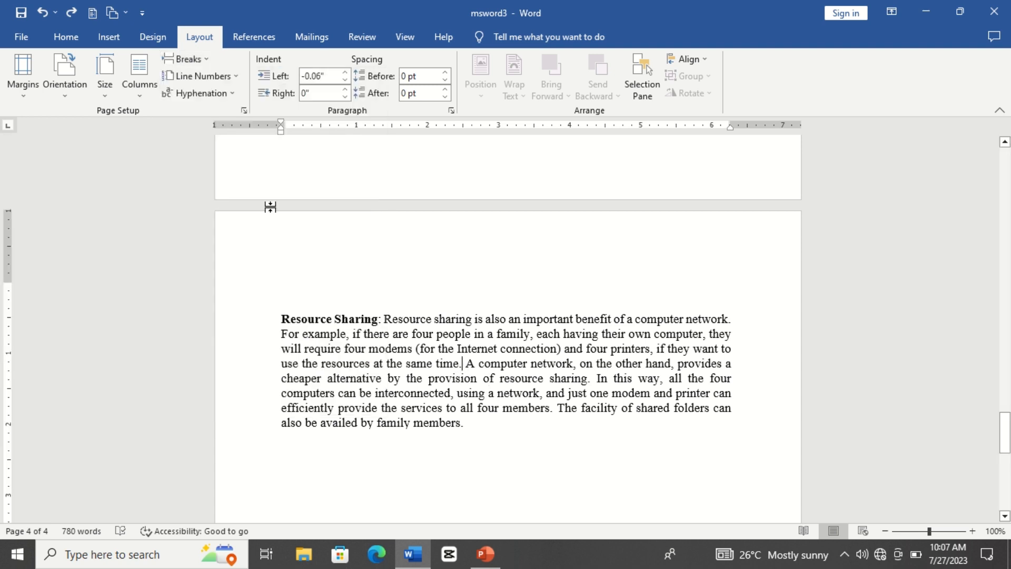
{"action": "left_click", "coordinate": [205, 61]}
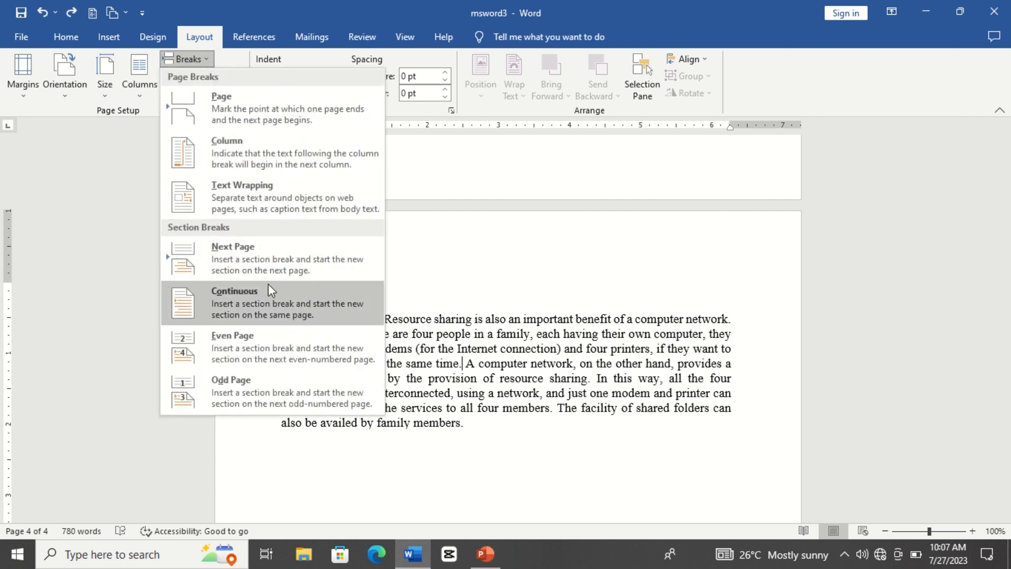
{"action": "left_click", "coordinate": [259, 301]}
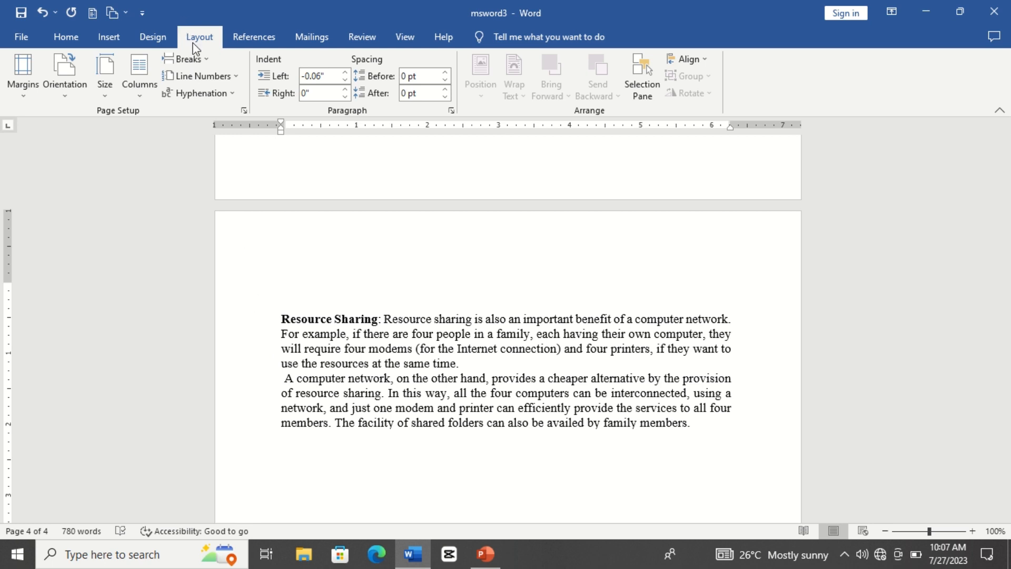
- Insert an Odd Page section break before "A computer network, on the other hand" in the Resource Sharing text on page 4
{"action": "left_click", "coordinate": [200, 61]}
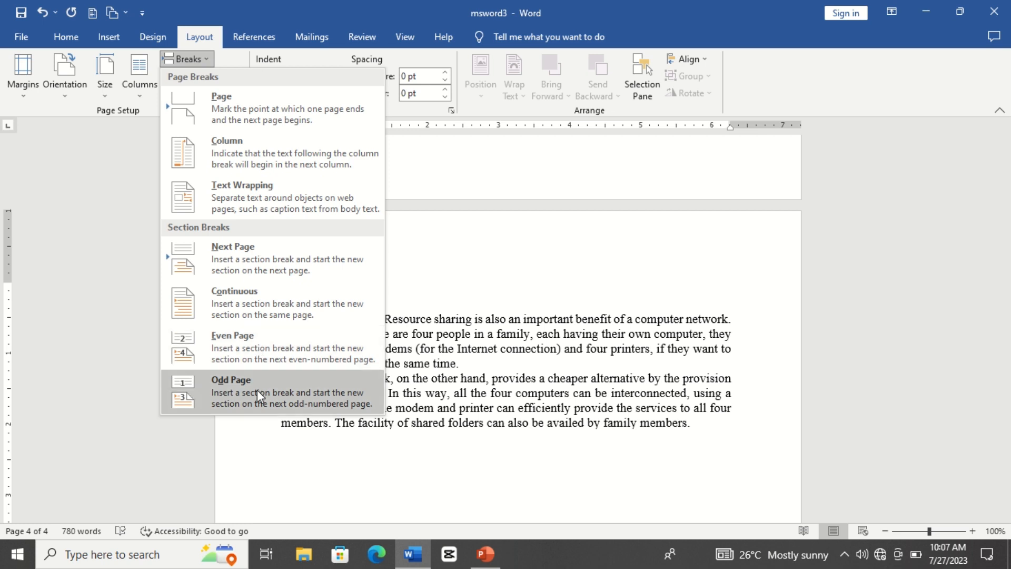
{"action": "left_click", "coordinate": [448, 465]}
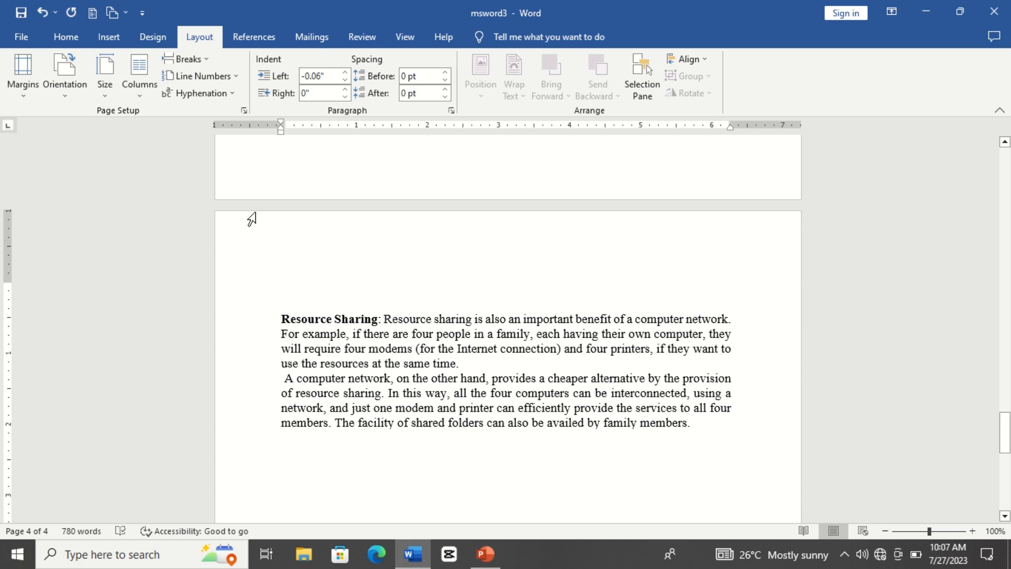
{"action": "left_click", "coordinate": [206, 62]}
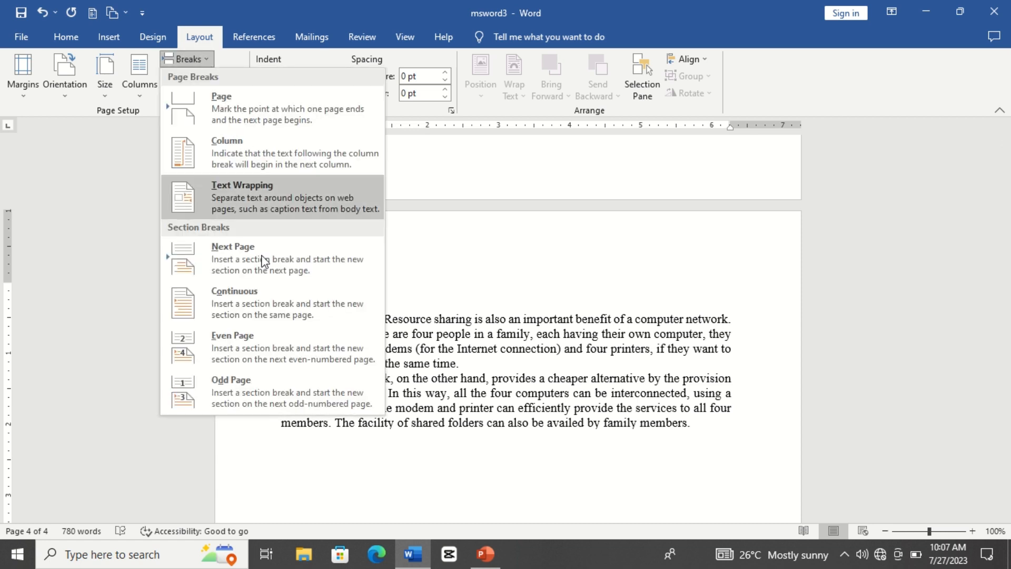
{"action": "left_click", "coordinate": [260, 376]}
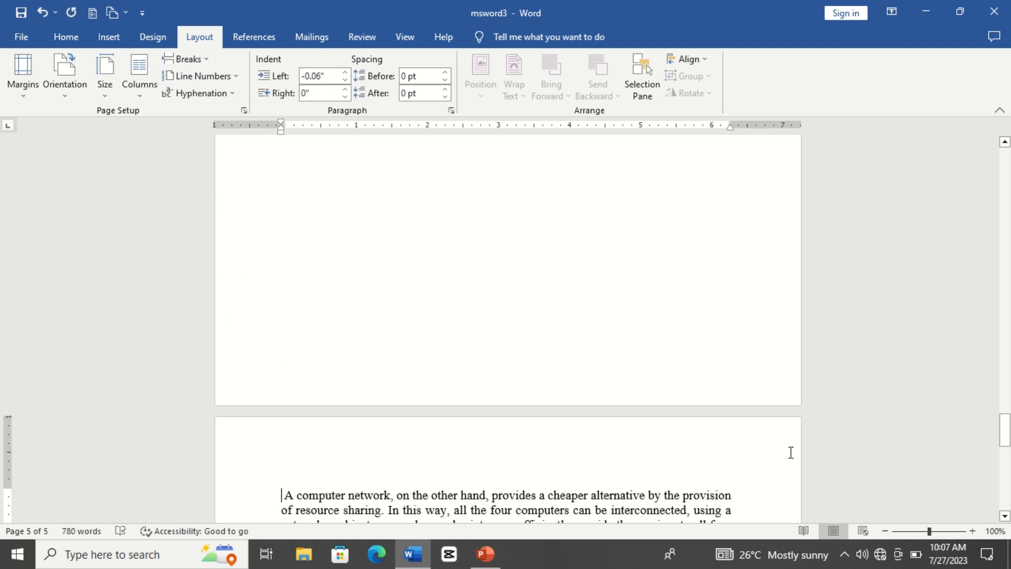
- Try Continuous line numbering on the File Sharing and Resource Sharing paragraphs on page 1, and undo it
{"action": "left_click_drag", "start_coordinate": [1007, 430], "coordinate": [1009, 155]}
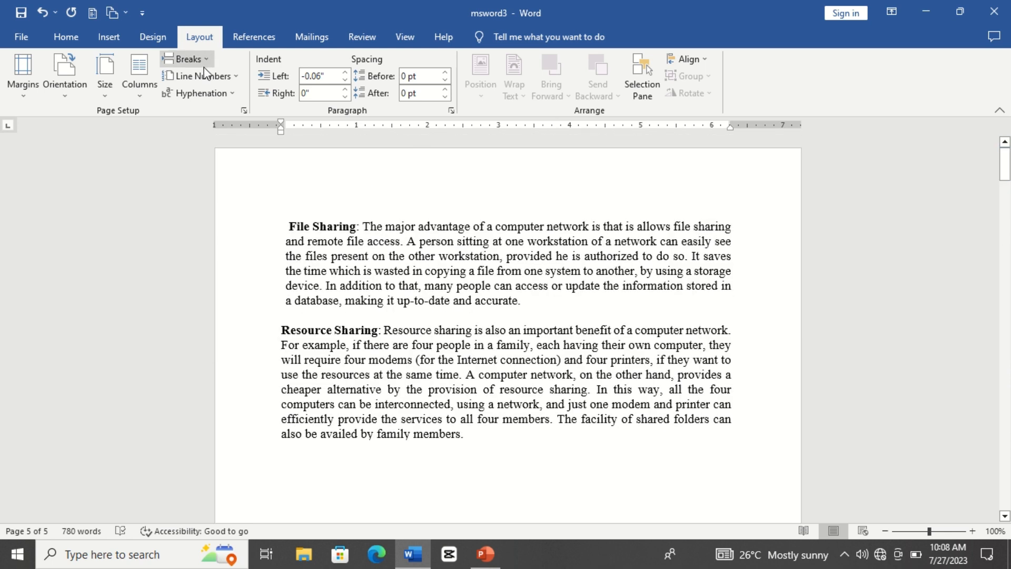
{"action": "left_click", "coordinate": [234, 78]}
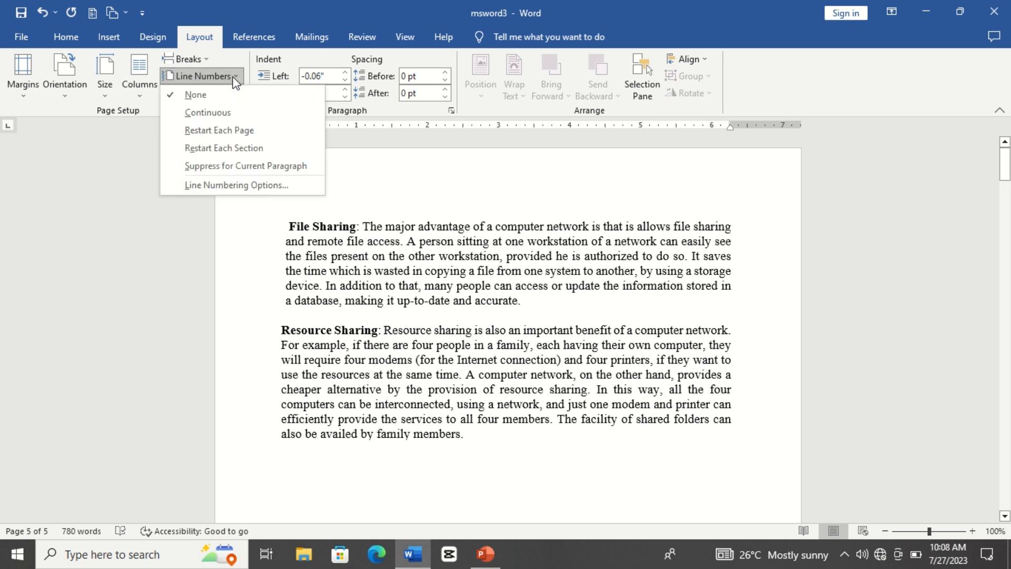
{"action": "left_click", "coordinate": [453, 359]}
{"action": "left_click", "coordinate": [288, 226]}
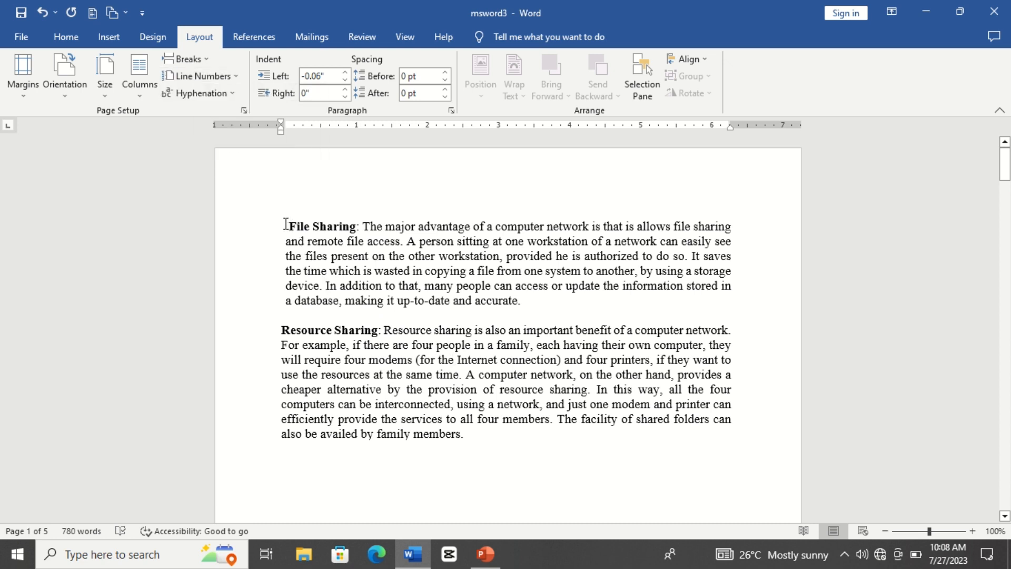
{"action": "left_click", "coordinate": [633, 464], "text": "shift"}
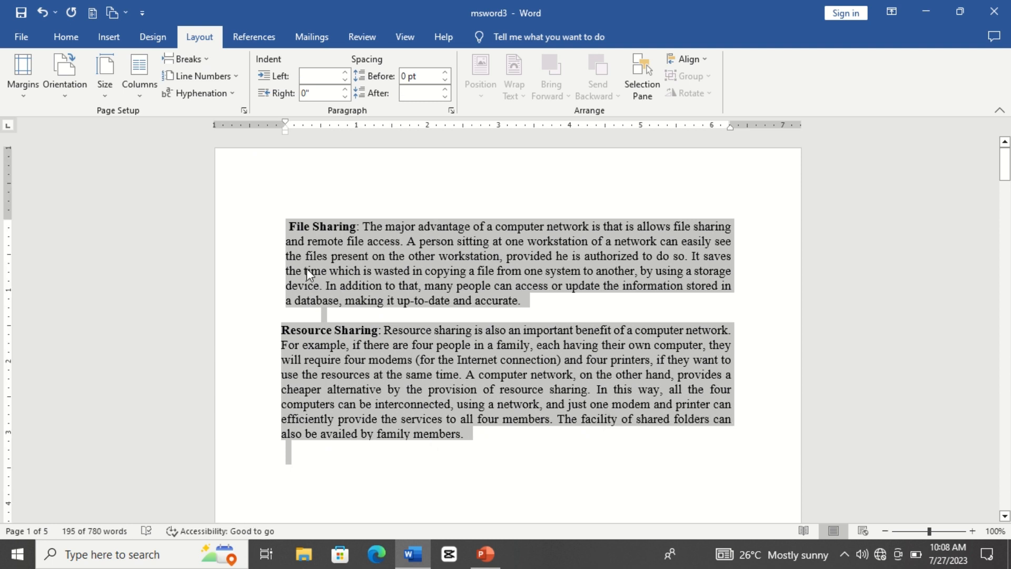
{"action": "left_click", "coordinate": [217, 78]}
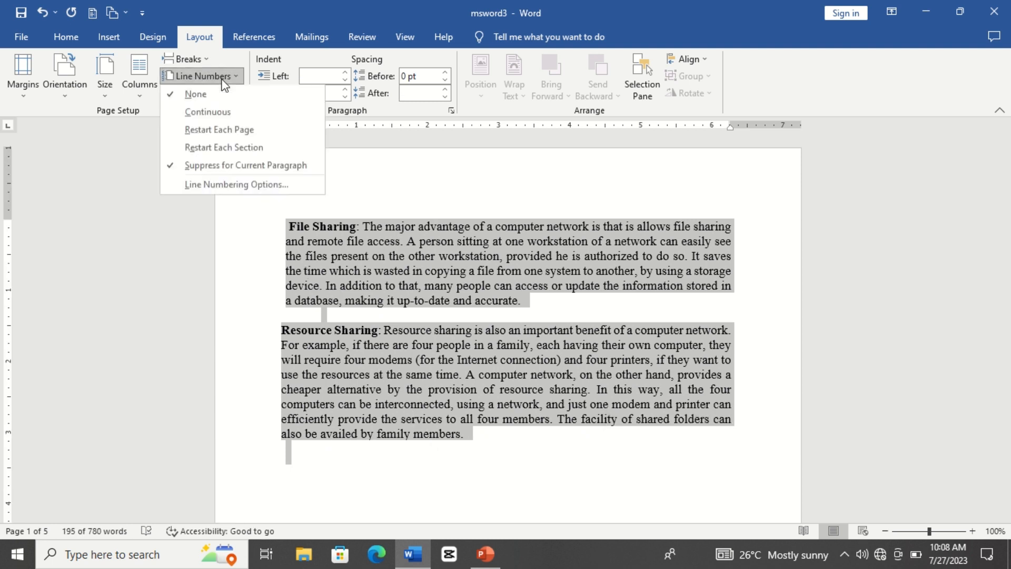
{"action": "left_click", "coordinate": [230, 112]}
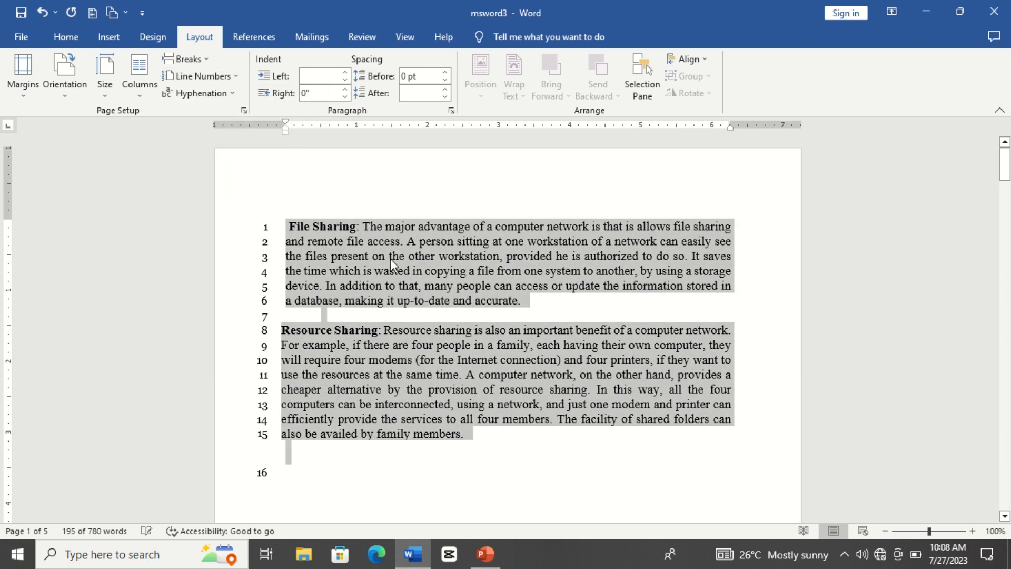
{"action": "left_click", "coordinate": [304, 441]}
{"action": "left_click", "coordinate": [298, 467]}
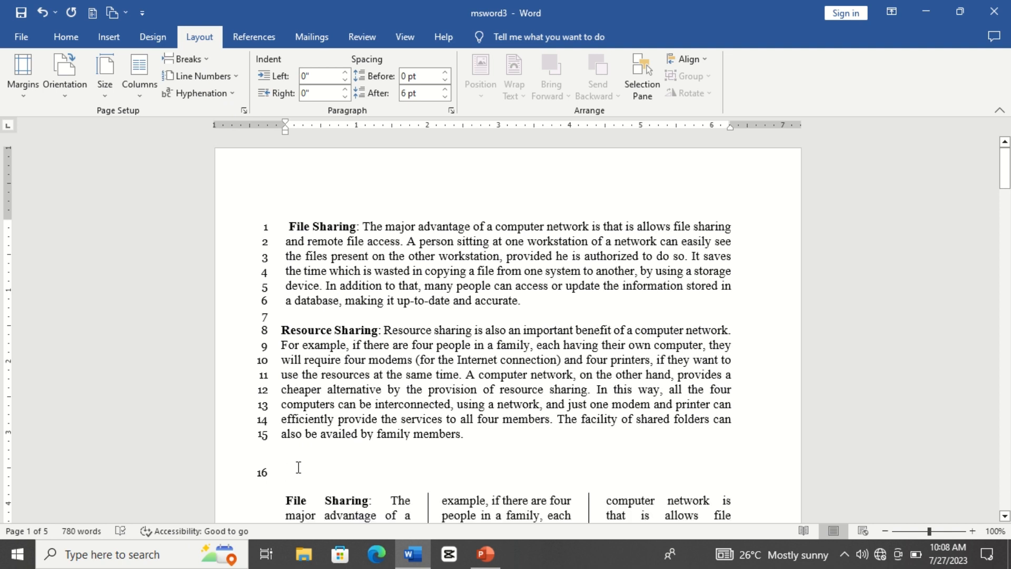
{"action": "key", "text": "ctrl+z"}
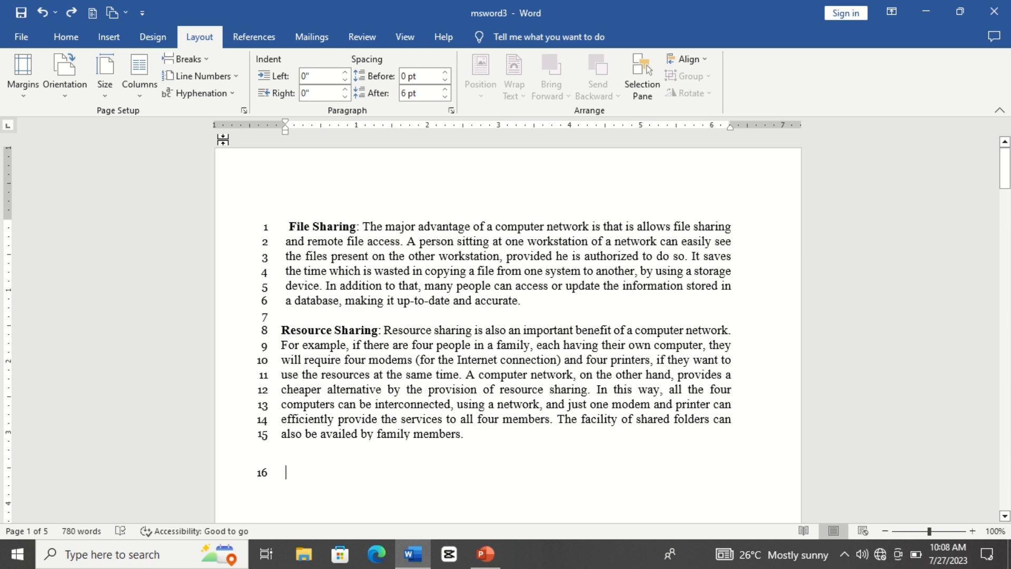
{"action": "key", "text": "ctrl+z"}
{"action": "key", "text": "ctrl+z"}
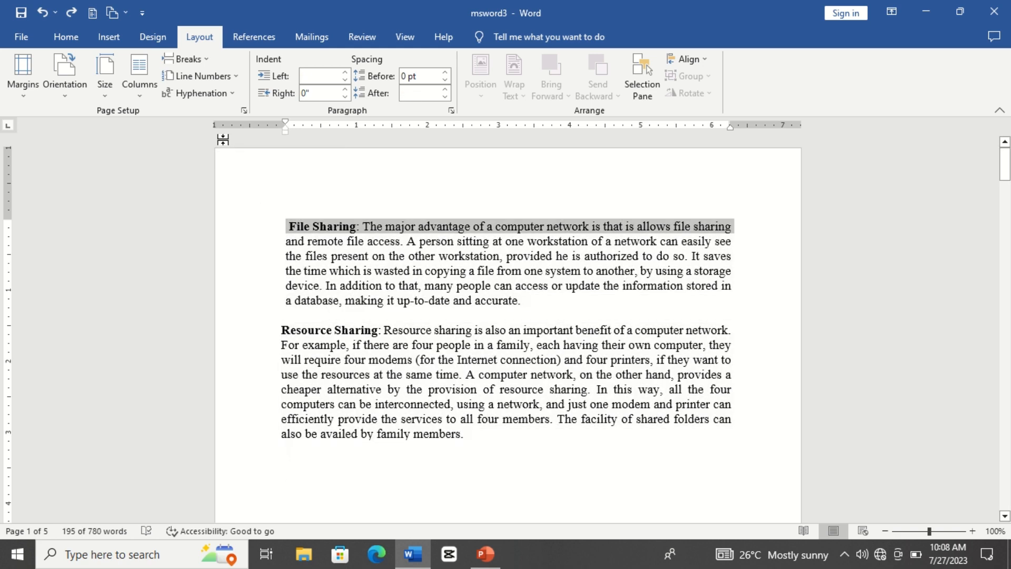
{"action": "left_click", "coordinate": [316, 300]}
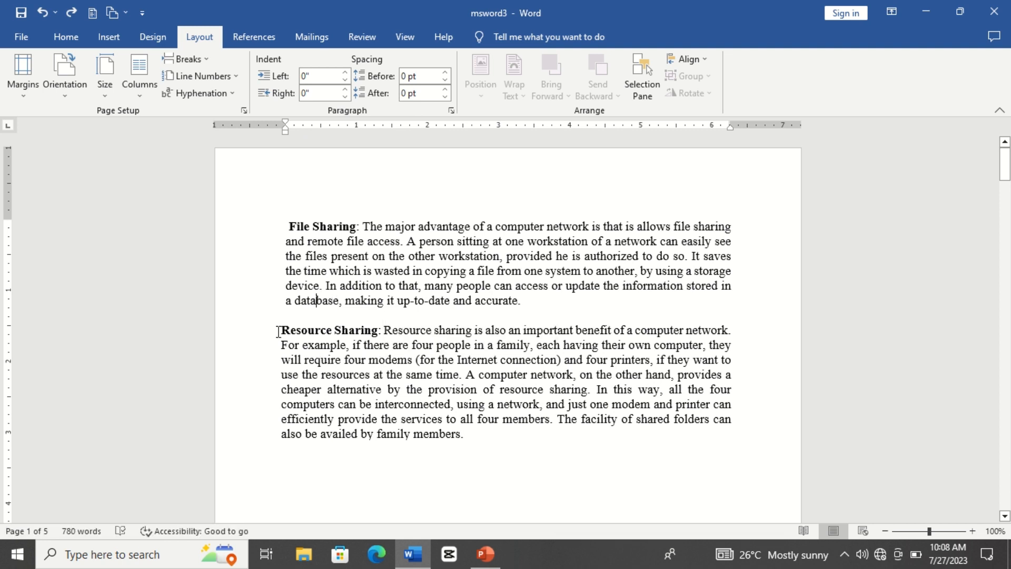
- Try Automatic hyphenation with the Resource Sharing paragraph on page 1 selected, and undo it
{"action": "left_click_drag", "start_coordinate": [280, 332], "coordinate": [537, 444]}
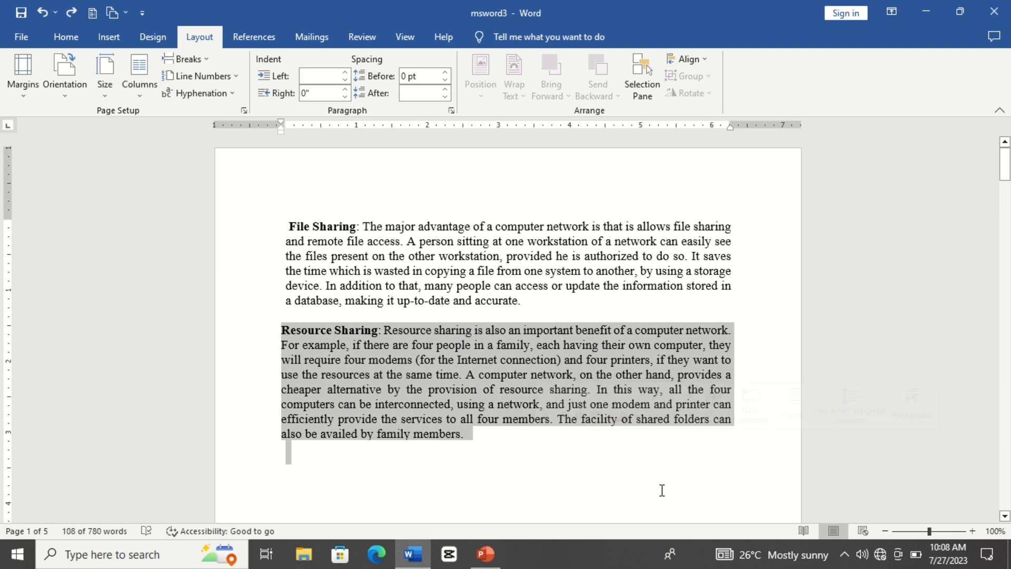
{"action": "left_click", "coordinate": [684, 469]}
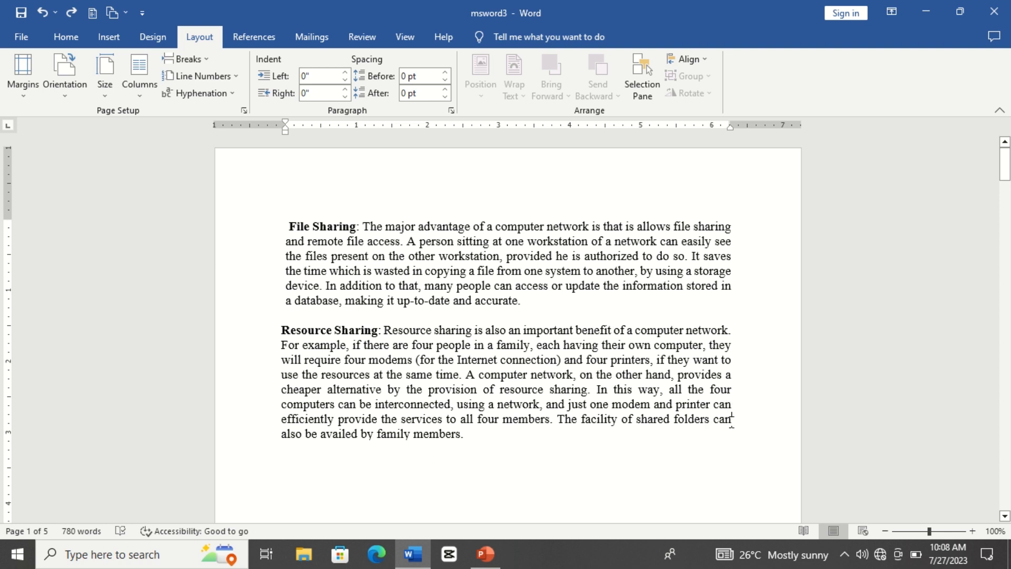
{"action": "left_click", "coordinate": [732, 420]}
{"action": "left_click", "coordinate": [271, 330]}
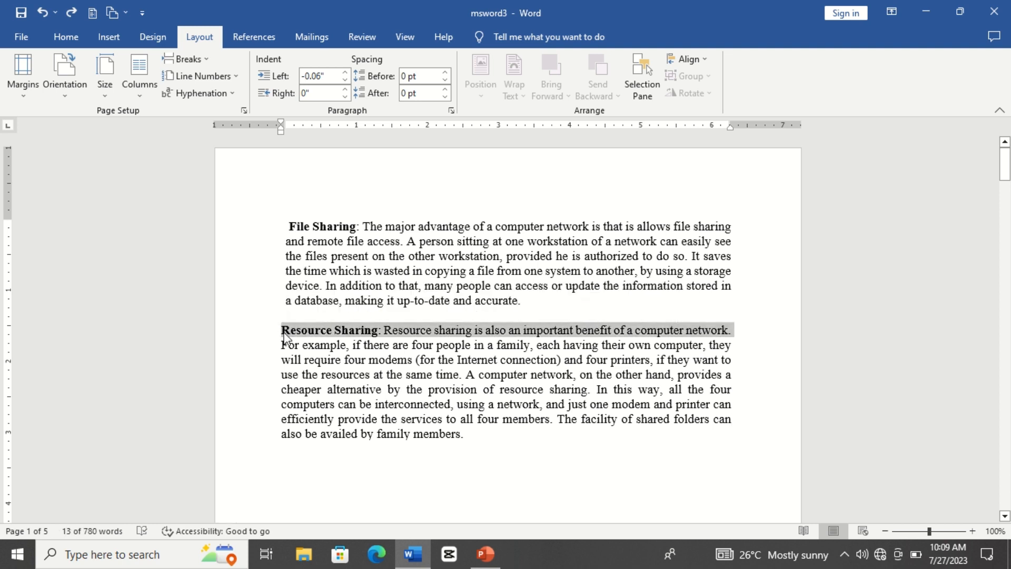
{"action": "left_click", "coordinate": [283, 330]}
{"action": "left_click_drag", "start_coordinate": [283, 331], "coordinate": [453, 447]}
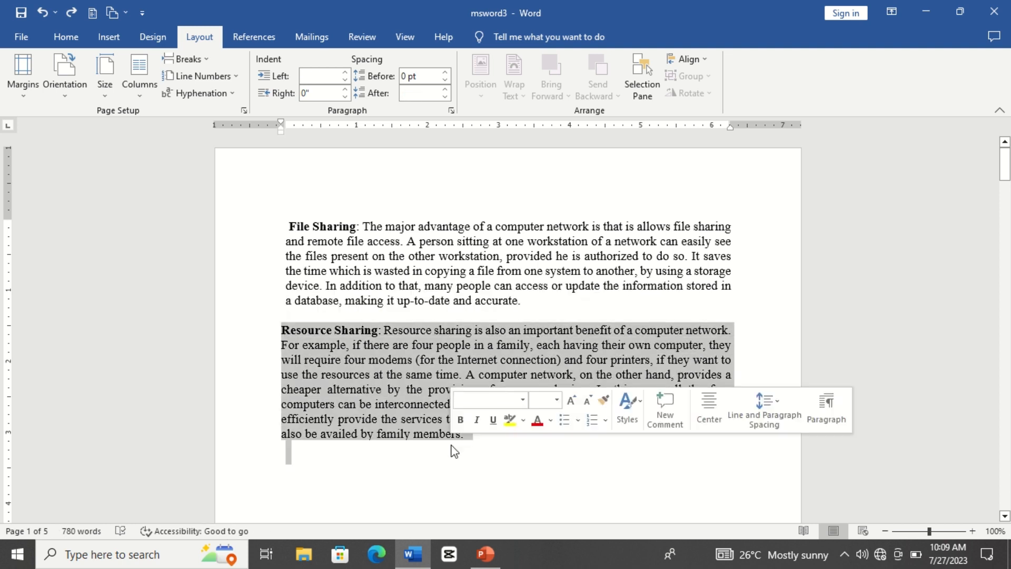
{"action": "left_click", "coordinate": [214, 96]}
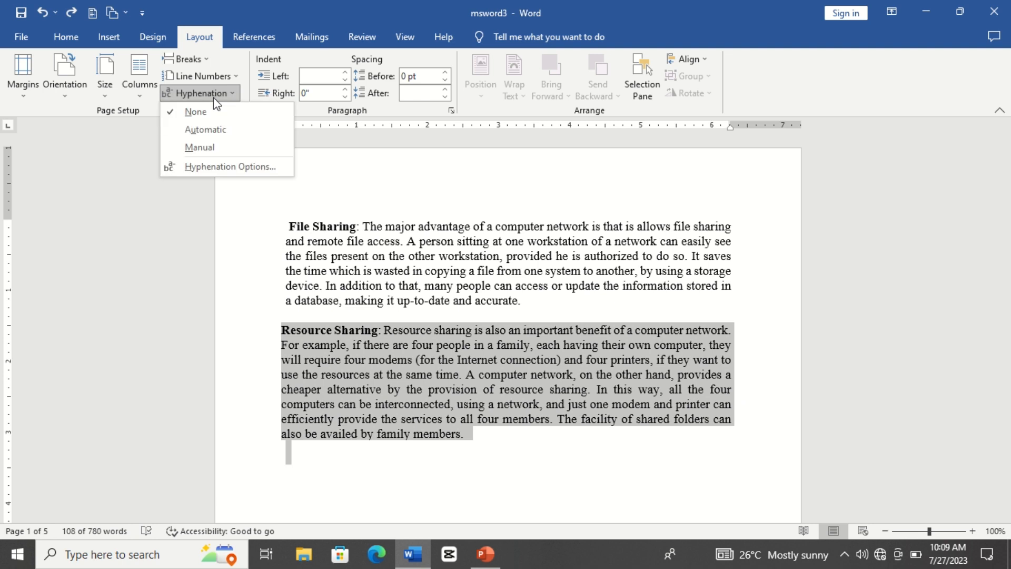
{"action": "left_click", "coordinate": [204, 132]}
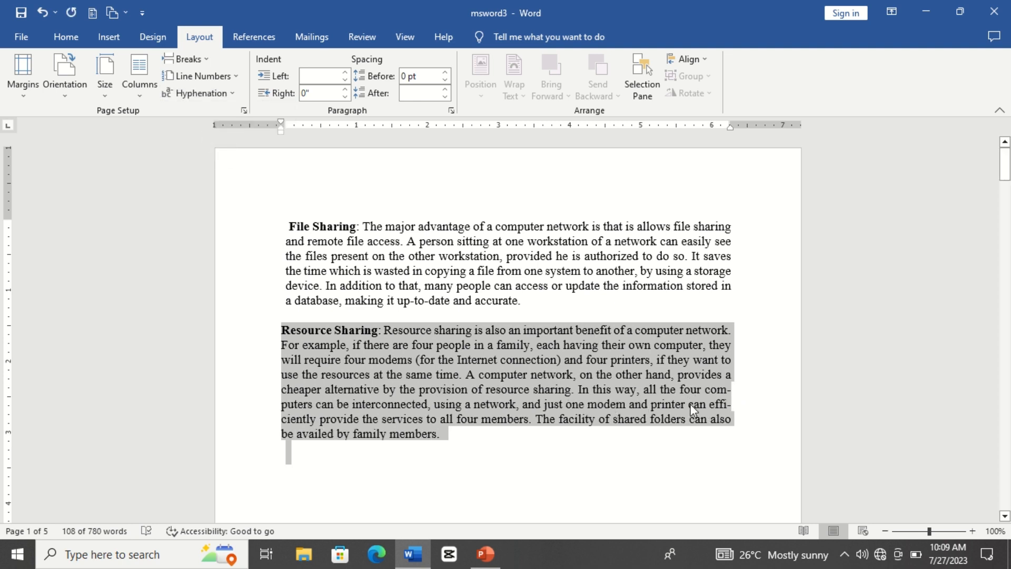
{"action": "key", "text": "ctrl+z"}
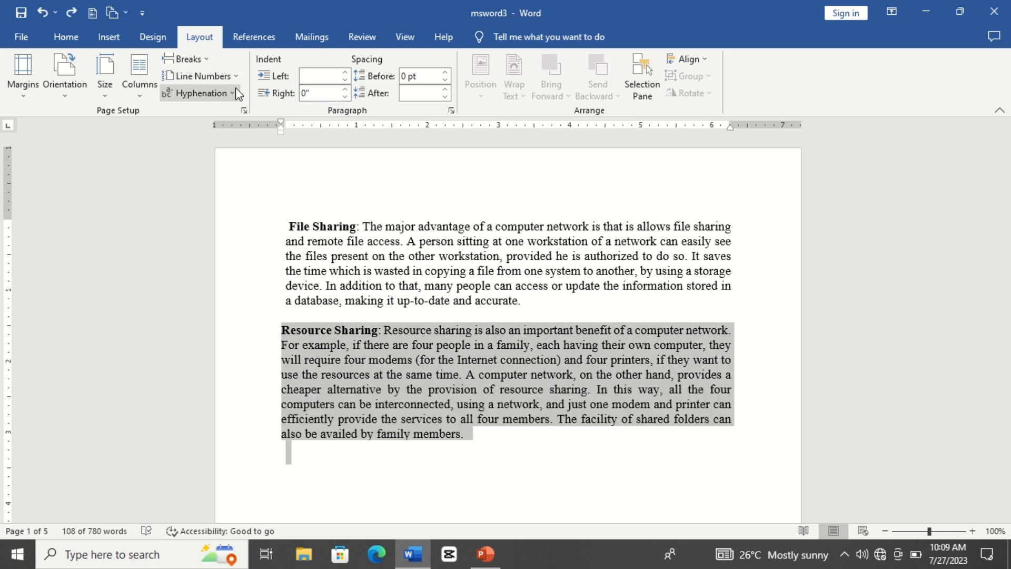
- Turn on Automatic hyphenation with the Resource Sharing paragraph on page 1 selected, and clear the selection
{"action": "left_click", "coordinate": [212, 93]}
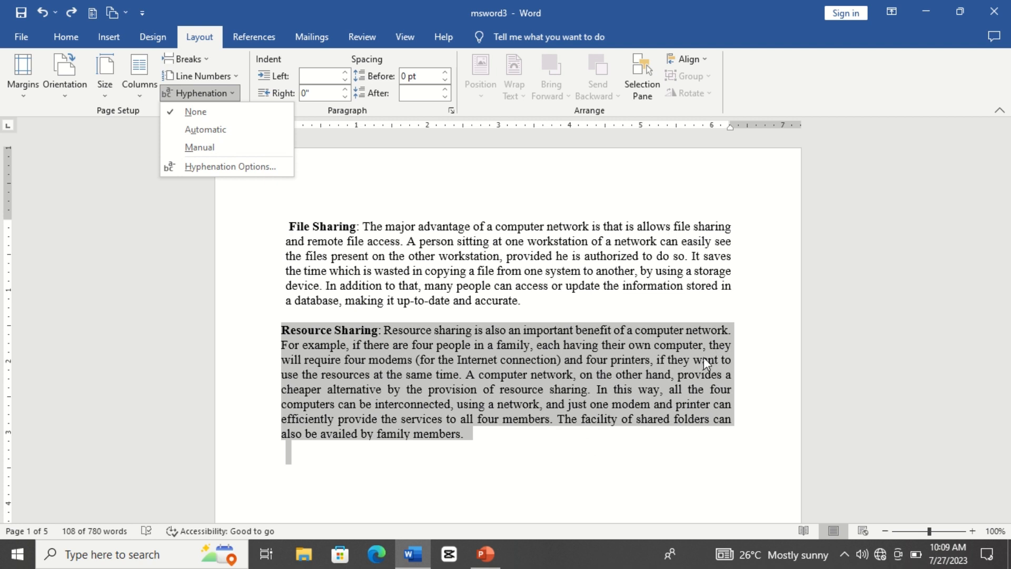
{"action": "left_click", "coordinate": [214, 129]}
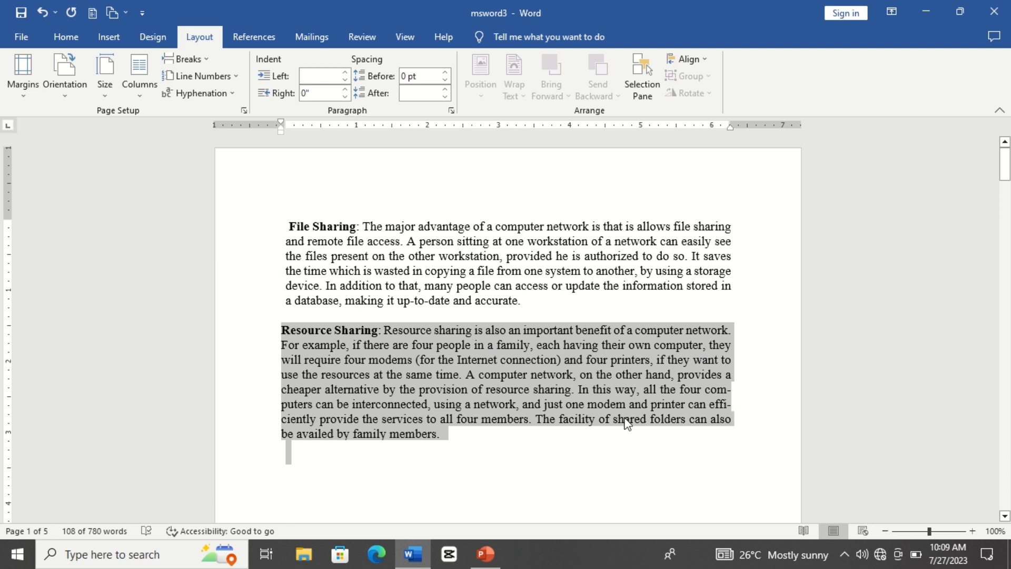
{"action": "left_click", "coordinate": [456, 466]}
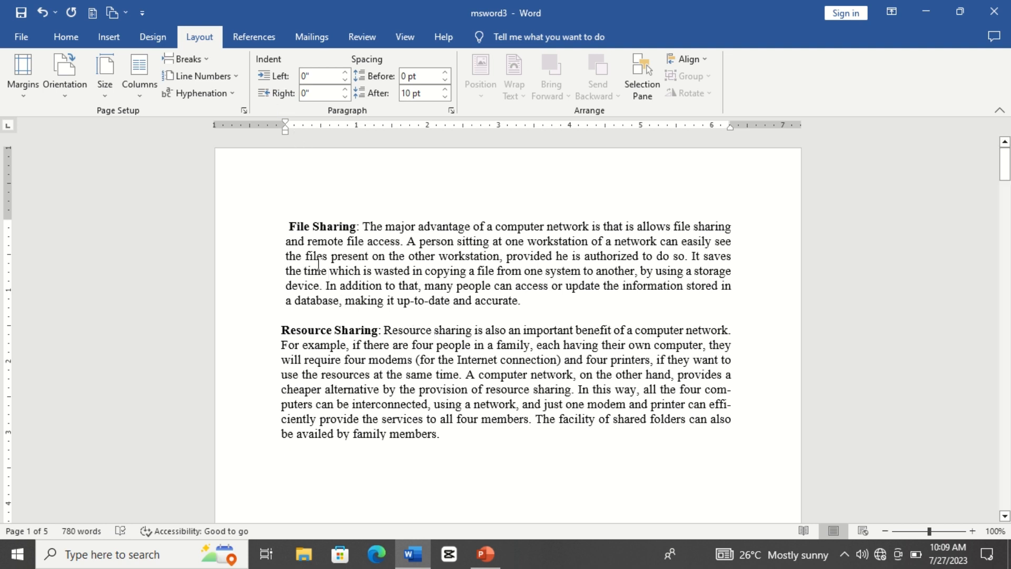
- Set the left indent of the File Sharing paragraph on page 1 to 0.9"
{"action": "left_click_drag", "start_coordinate": [288, 226], "coordinate": [557, 304]}
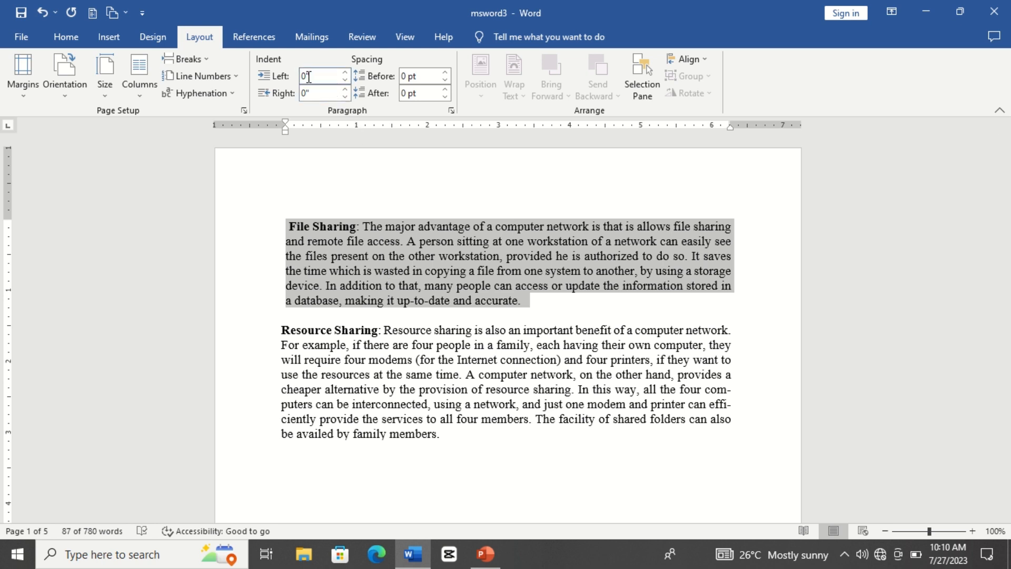
{"action": "left_click", "coordinate": [345, 73]}
{"action": "left_click", "coordinate": [346, 73]}
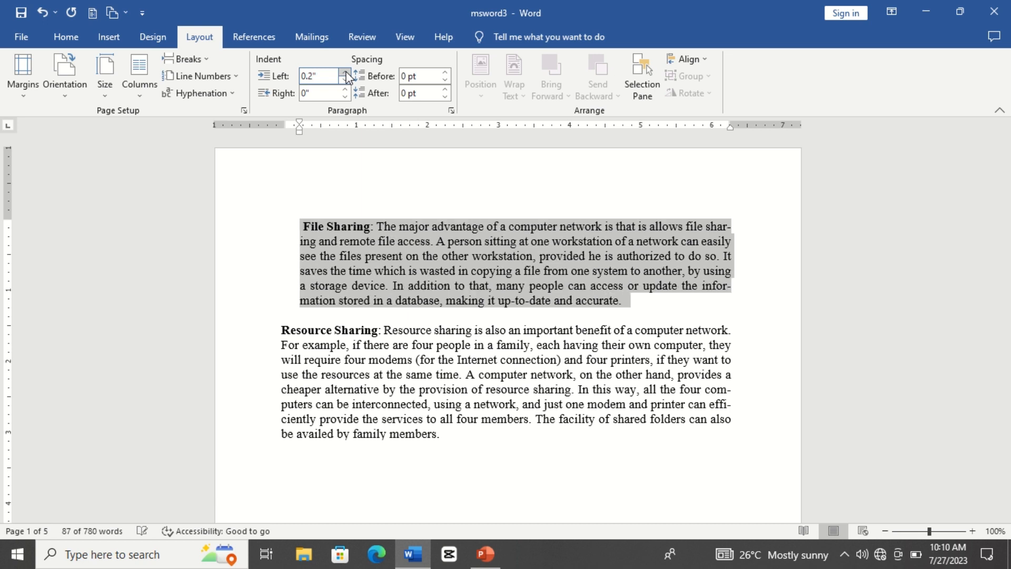
{"action": "left_click", "coordinate": [345, 73]}
{"action": "left_click", "coordinate": [346, 73]}
{"action": "left_click", "coordinate": [345, 72]}
{"action": "left_click", "coordinate": [345, 73]}
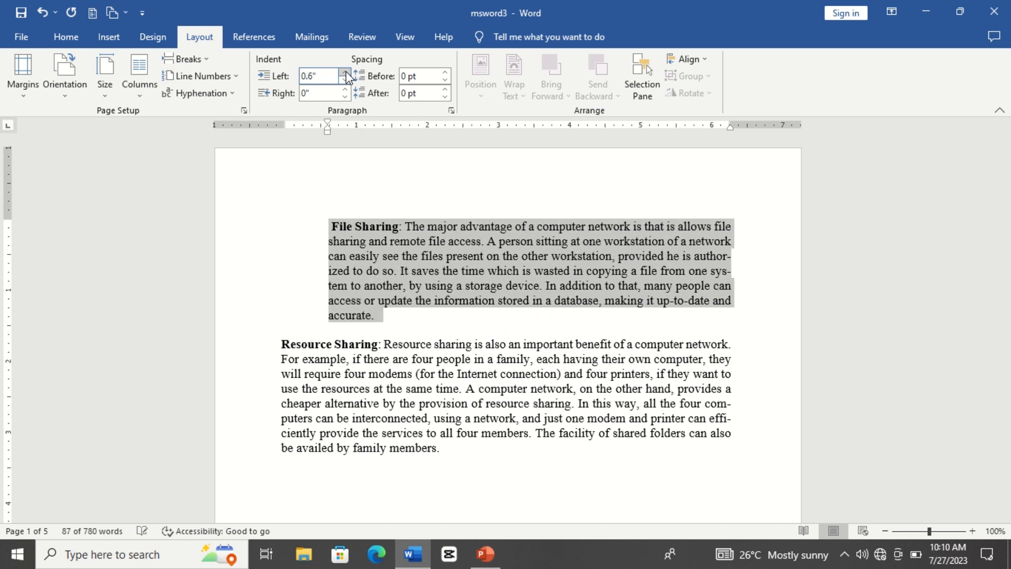
{"action": "left_click", "coordinate": [345, 73]}
{"action": "left_click", "coordinate": [345, 73]}
{"action": "left_click", "coordinate": [346, 73]}
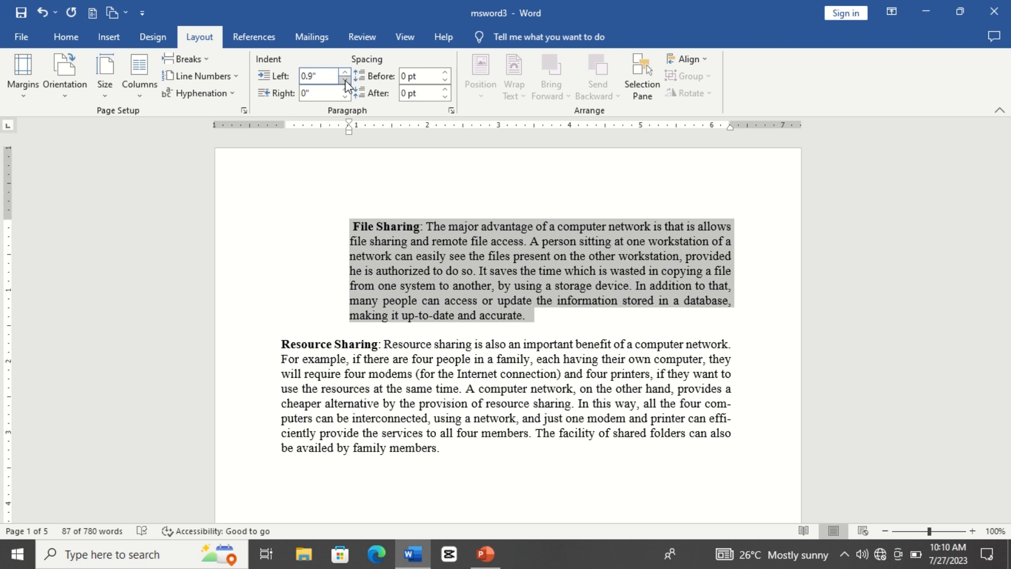
- Set the right indent of the File Sharing paragraph on page 1 to -0.6"
{"action": "left_click", "coordinate": [345, 97]}
{"action": "left_click", "coordinate": [345, 97]}
{"action": "left_click", "coordinate": [345, 97]}
{"action": "left_click", "coordinate": [345, 97]}
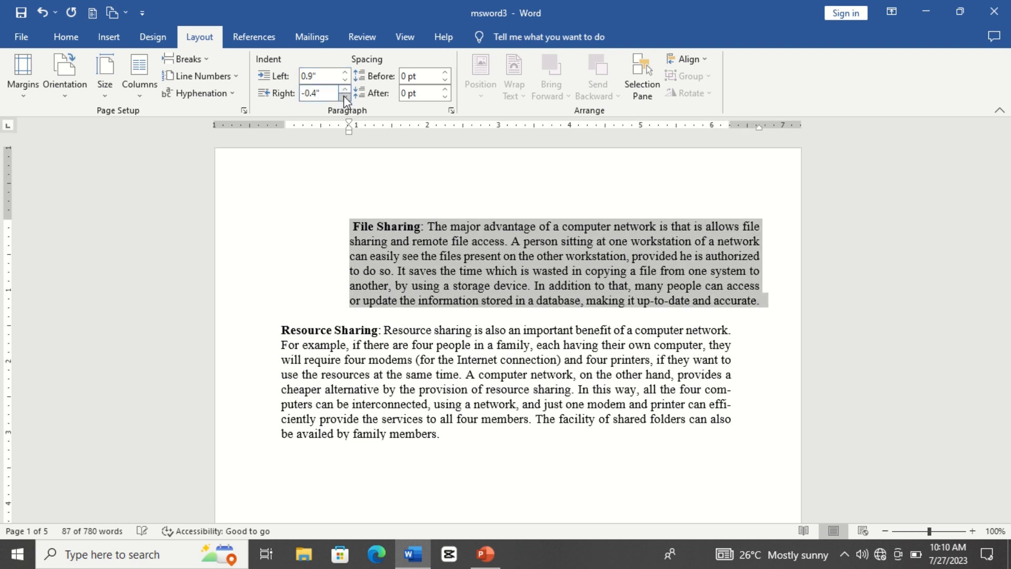
{"action": "left_click", "coordinate": [346, 98]}
{"action": "left_click", "coordinate": [346, 98]}
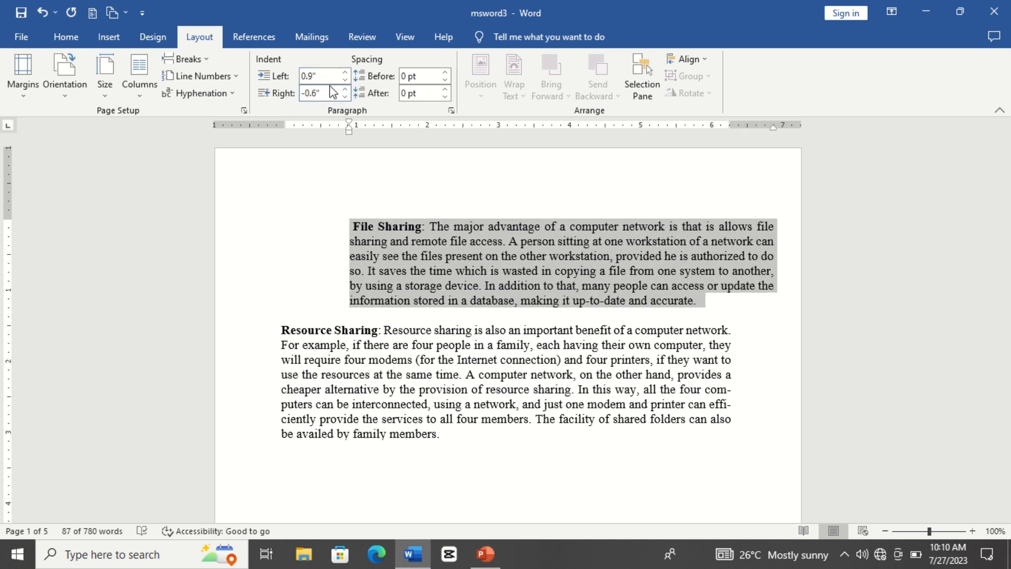
- Undo the File Sharing paragraph's left and right indent changes and the Automatic hyphenation
{"action": "key", "text": "ctrl+z"}
{"action": "key", "text": "ctrl+z"}
{"action": "key", "text": "ctrl+z"}
{"action": "key", "text": "ctrl+z"}
{"action": "key", "text": "ctrl+z"}
{"action": "key", "text": "ctrl+z"}
{"action": "key", "text": "ctrl+z"}
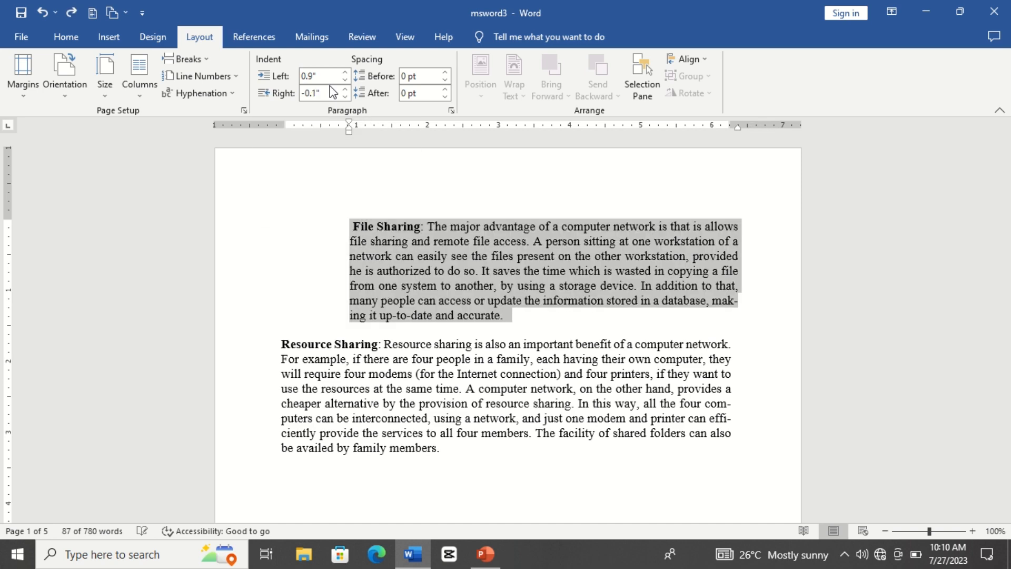
{"action": "key", "text": "ctrl+z"}
{"action": "key", "text": "ctrl+z"}
{"action": "key", "text": "ctrl+z"}
{"action": "key", "text": "ctrl+z"}
{"action": "key", "text": "ctrl+z"}
{"action": "key", "text": "ctrl+z"}
{"action": "key", "text": "ctrl+z"}
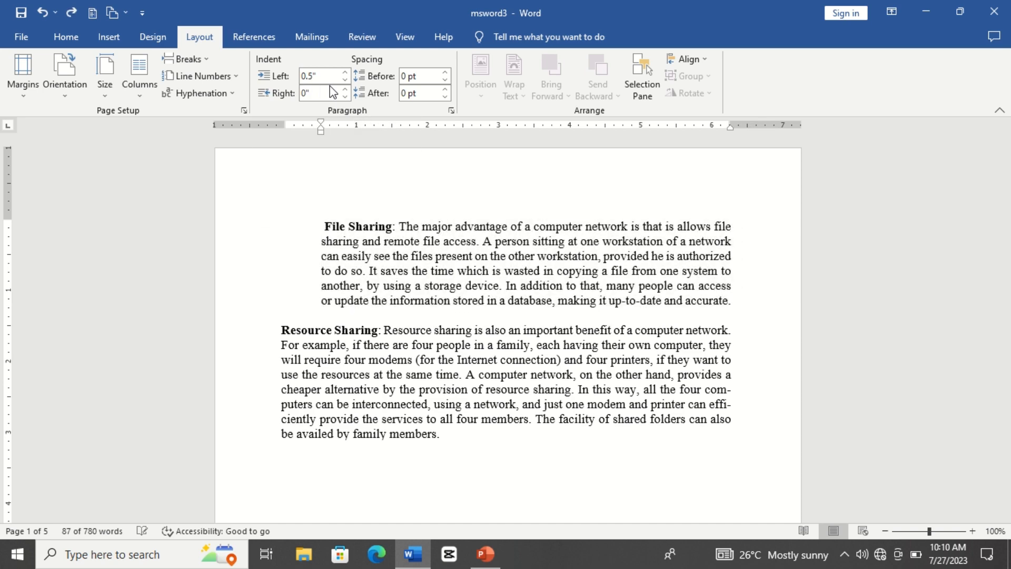
{"action": "key", "text": "ctrl+z"}
{"action": "key", "text": "ctrl+z"}
{"action": "key", "text": "ctrl+z"}
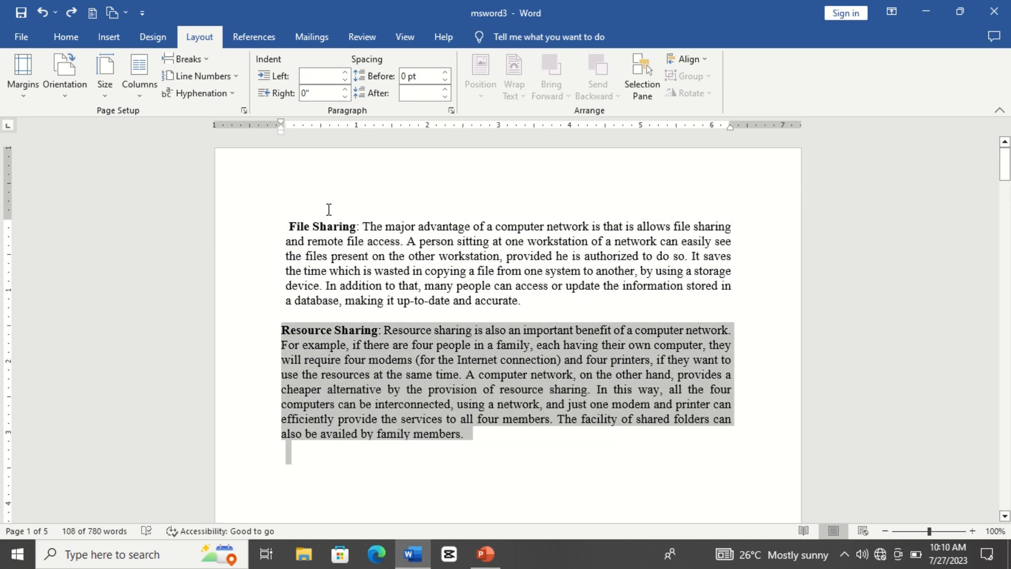
- Apply a hanging indent to the File Sharing paragraph on page 1
{"action": "left_click", "coordinate": [312, 237]}
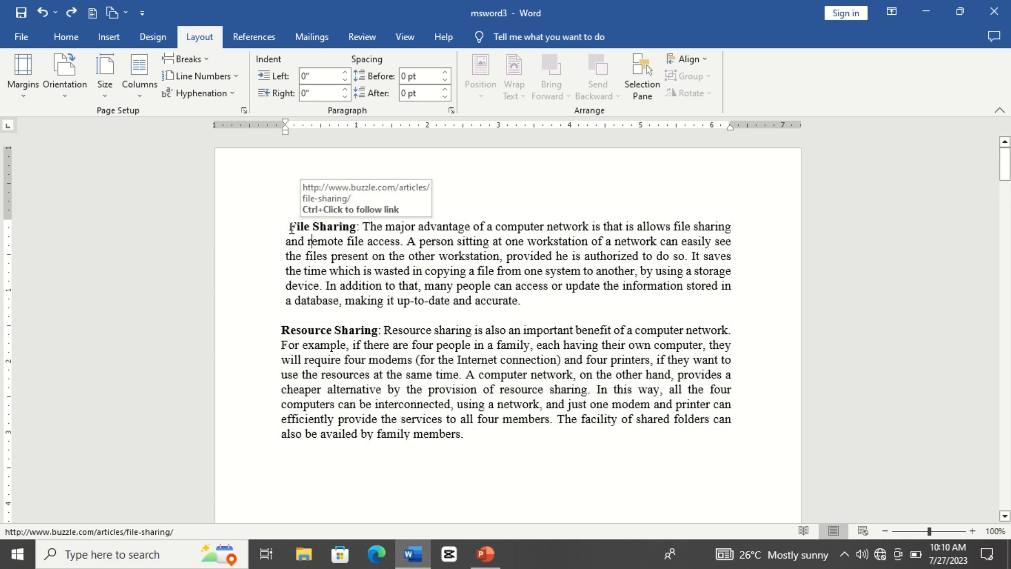
{"action": "left_click_drag", "start_coordinate": [289, 227], "coordinate": [535, 303]}
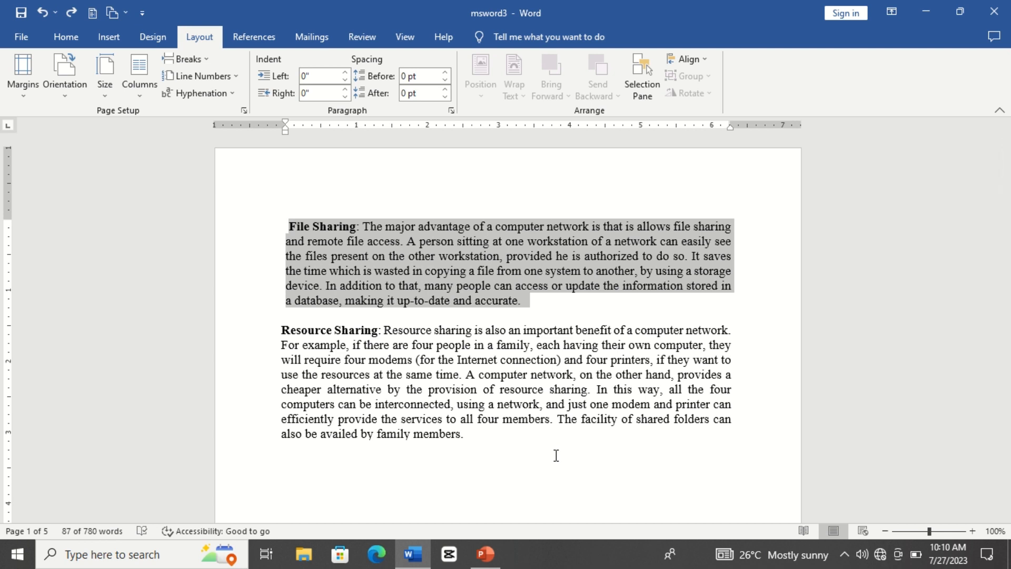
{"action": "key", "text": "ctrl+t"}
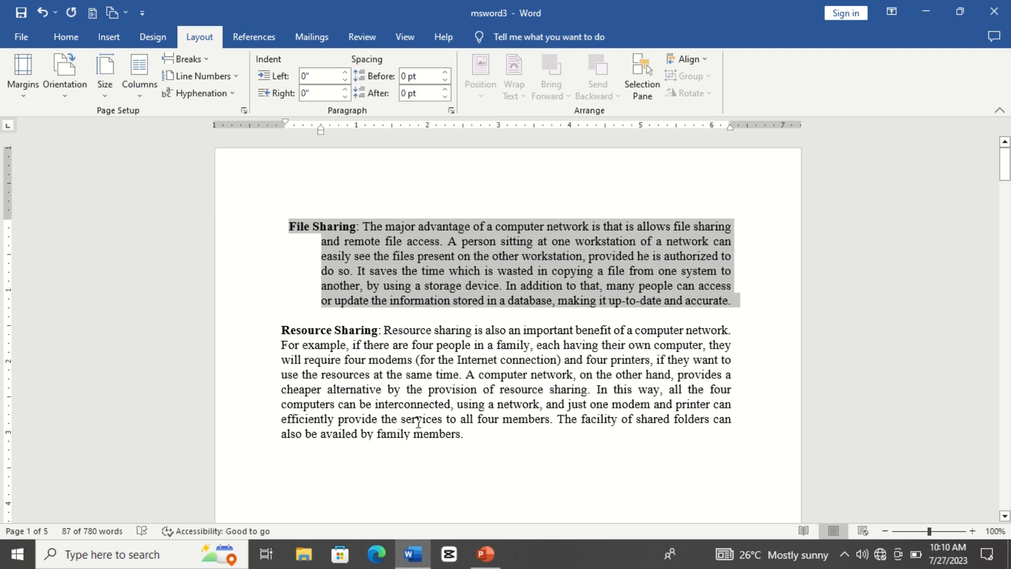
- Apply a hanging indent to the Resource Sharing paragraph on page 1
{"action": "left_click_drag", "start_coordinate": [279, 333], "coordinate": [467, 448]}
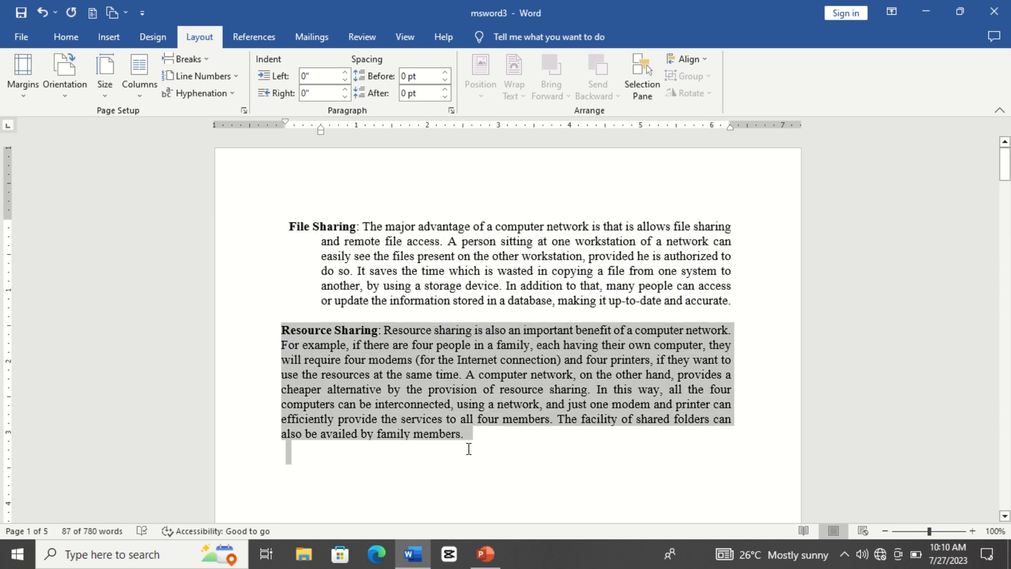
{"action": "key", "text": "ctrl+t"}
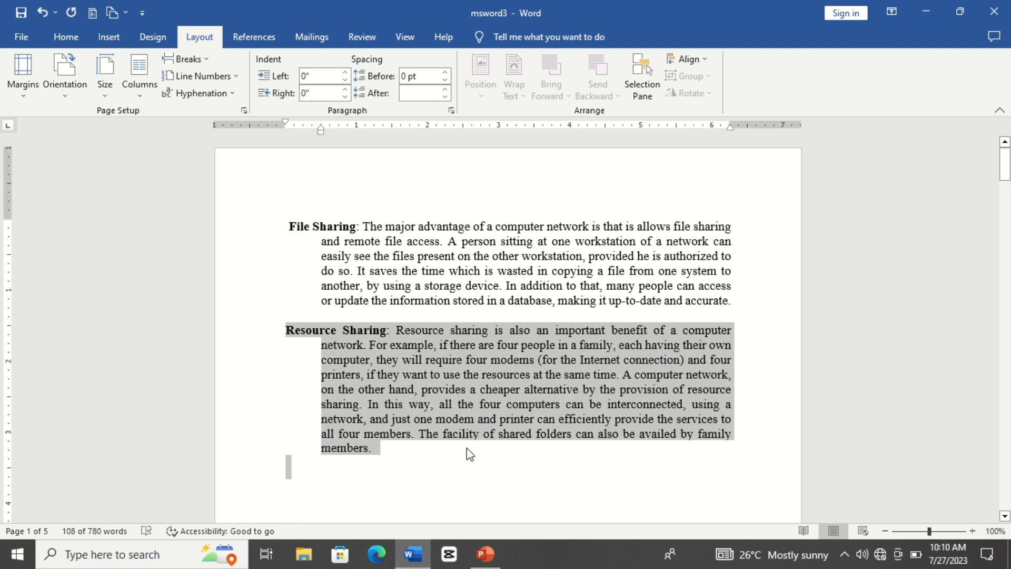
{"action": "left_click", "coordinate": [485, 435]}
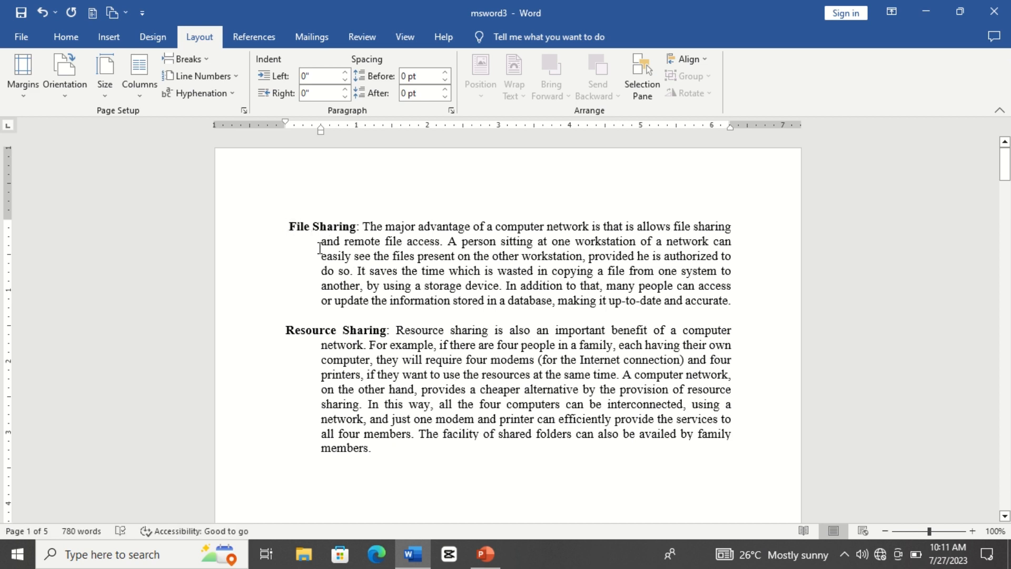
- Increase the left indent of the File Sharing paragraph on page 1 to 2", keeping its hanging indent
{"action": "left_click_drag", "start_coordinate": [288, 226], "coordinate": [618, 312]}
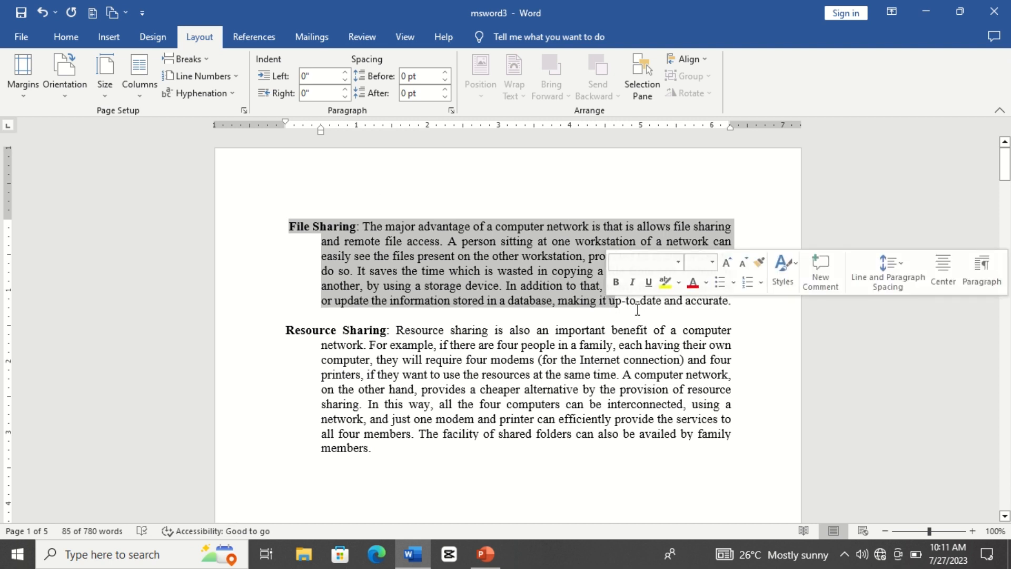
{"action": "key", "text": "ctrl+m"}
{"action": "key", "text": "ctrl+m"}
{"action": "key", "text": "ctrl+m"}
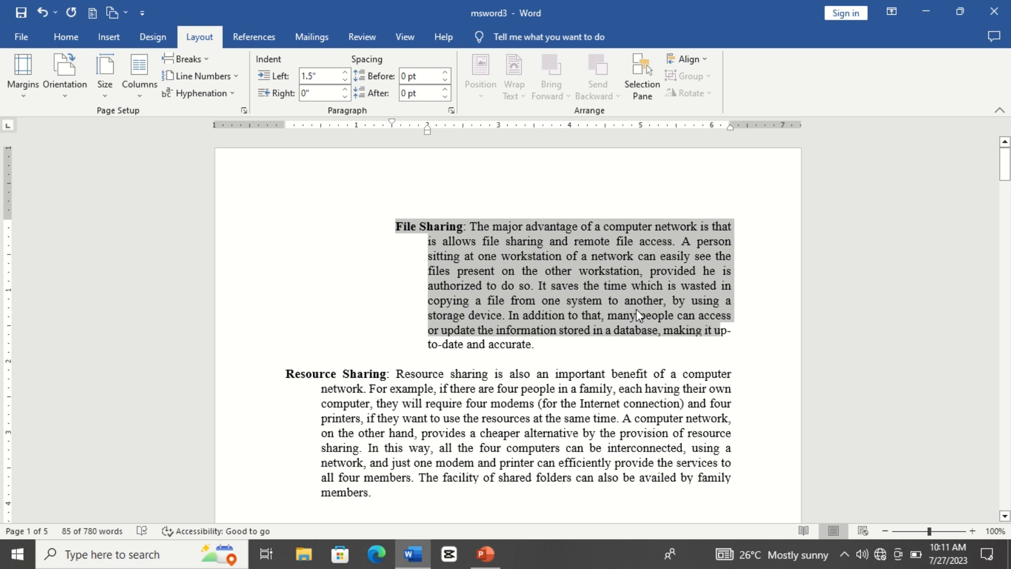
{"action": "key", "text": "ctrl+m"}
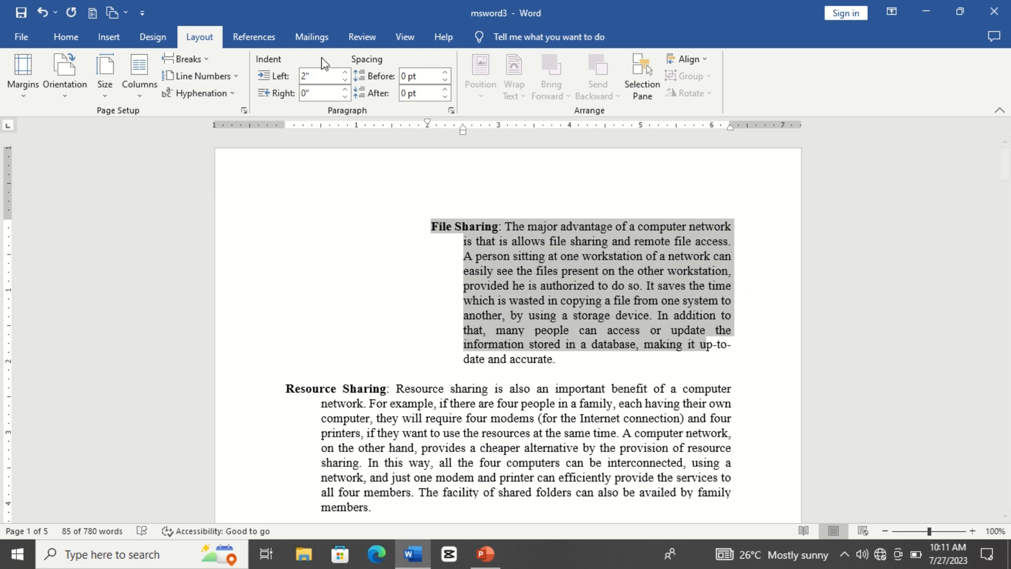
- Reset the File Sharing paragraph's left indent to 0" and clear the selection
{"action": "left_click", "coordinate": [313, 74]}
{"action": "type", "text": "0"}
{"action": "key", "text": "Return"}
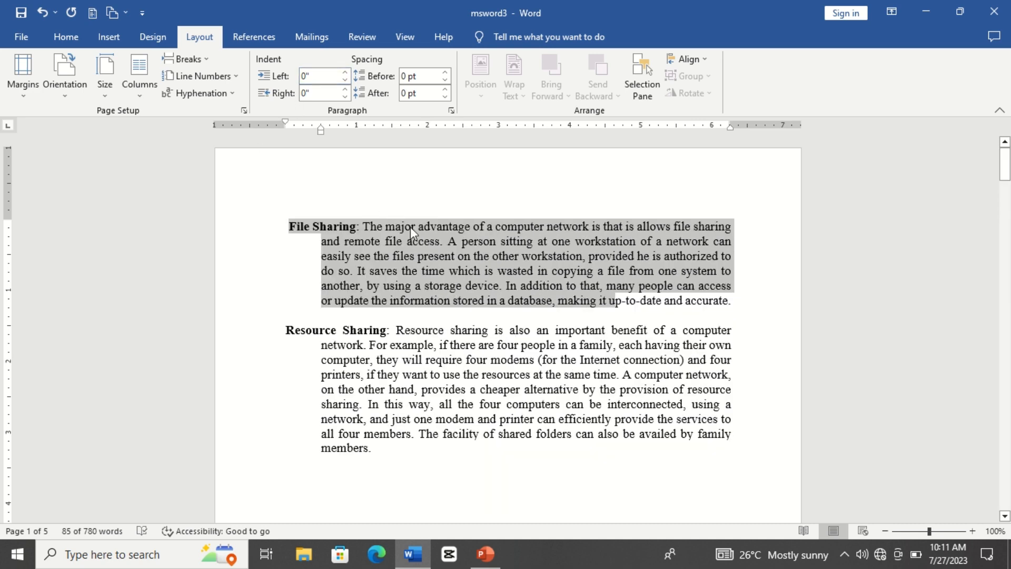
{"action": "left_click", "coordinate": [438, 271]}
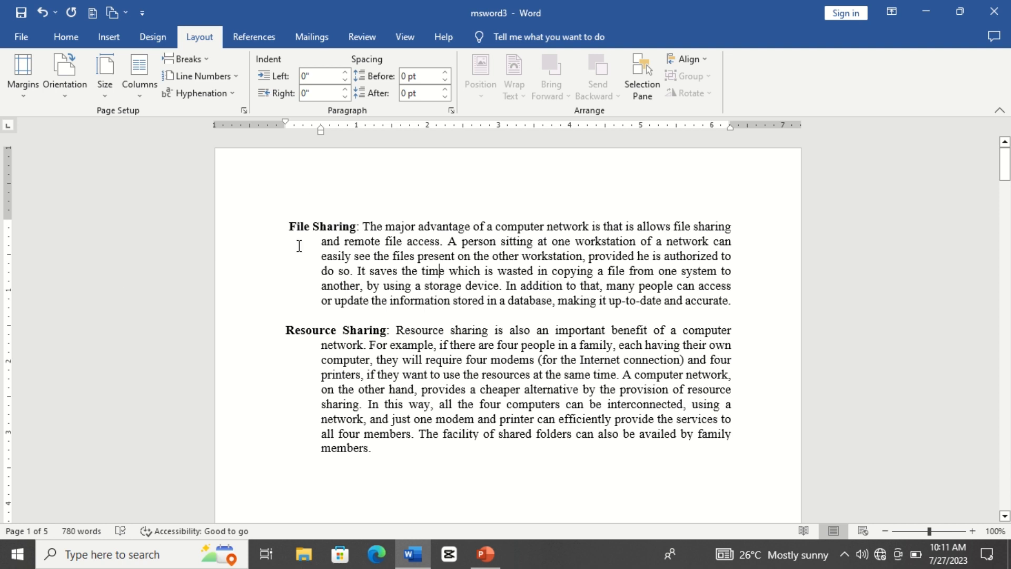
- Set the spacing before the File Sharing paragraph on page 1 to 48 pt
{"action": "left_click_drag", "start_coordinate": [289, 226], "coordinate": [755, 297]}
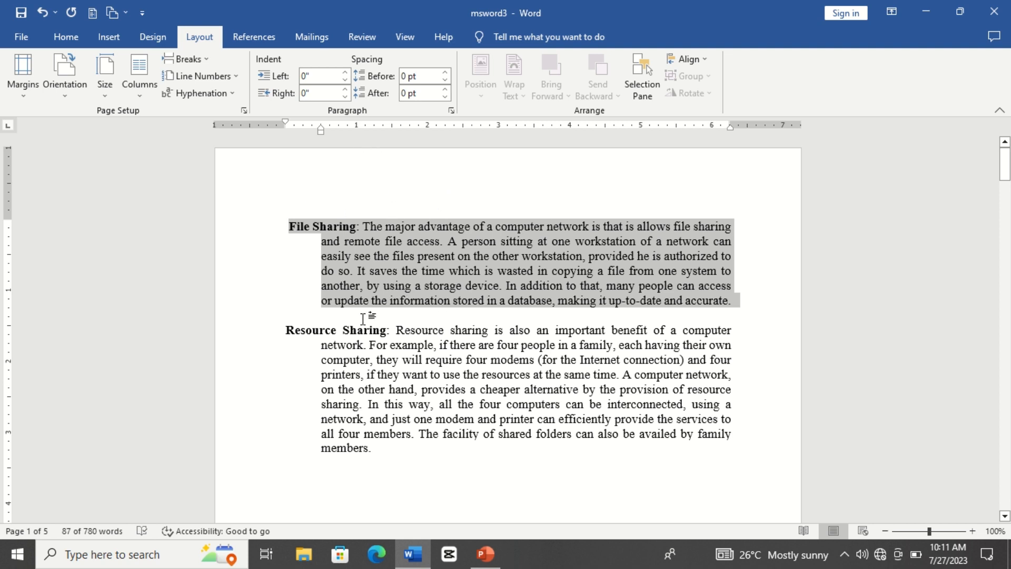
{"action": "left_click", "coordinate": [445, 73]}
{"action": "left_click", "coordinate": [445, 72]}
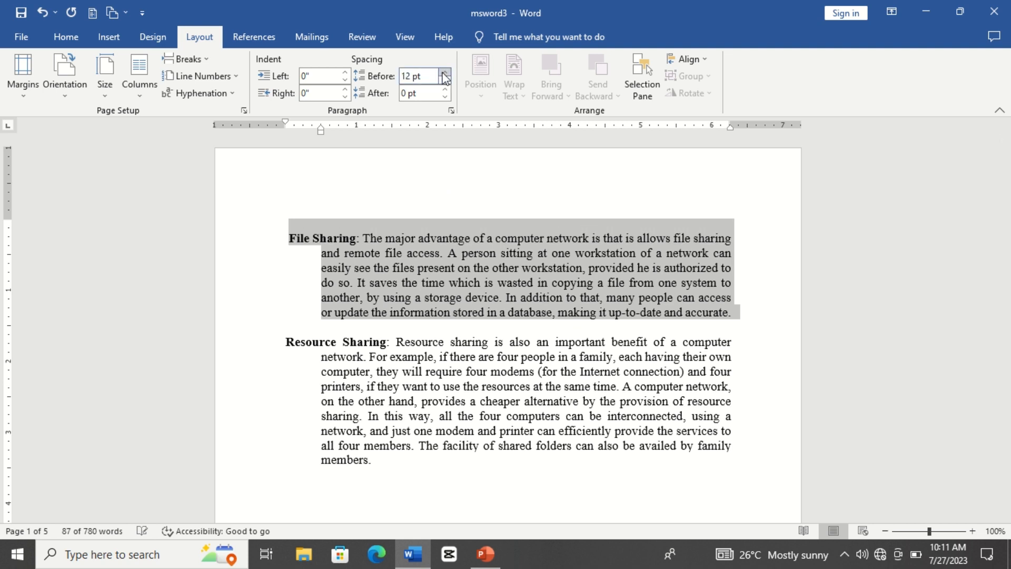
{"action": "left_click", "coordinate": [445, 73]}
{"action": "left_click", "coordinate": [445, 73]}
{"action": "left_click", "coordinate": [445, 73]}
{"action": "left_click", "coordinate": [445, 73]}
{"action": "left_click", "coordinate": [445, 73]}
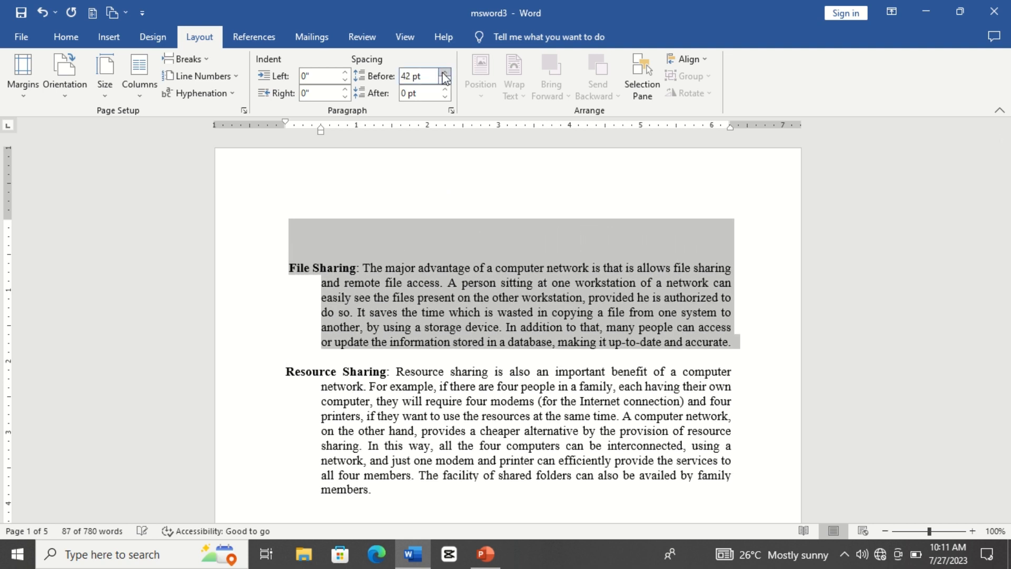
{"action": "left_click", "coordinate": [445, 73]}
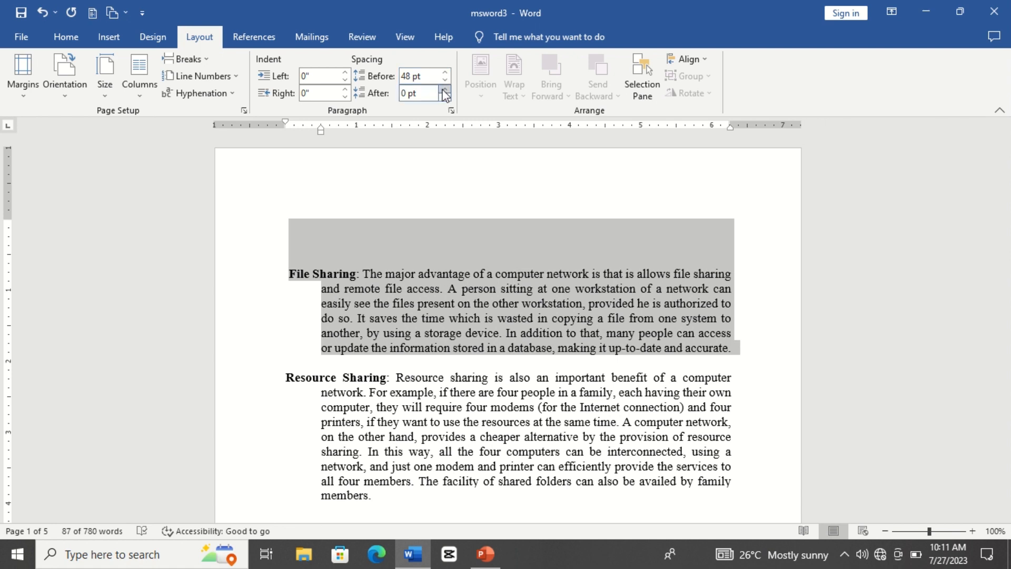
- Set the spacing after the File Sharing paragraph on page 1 to 78 pt
{"action": "left_click", "coordinate": [445, 89]}
{"action": "left_click", "coordinate": [445, 89]}
{"action": "left_click", "coordinate": [445, 89]}
{"action": "left_click", "coordinate": [445, 90]}
{"action": "left_click", "coordinate": [445, 90]}
{"action": "left_click", "coordinate": [445, 90]}
{"action": "left_click", "coordinate": [445, 89]}
{"action": "left_click", "coordinate": [445, 90]}
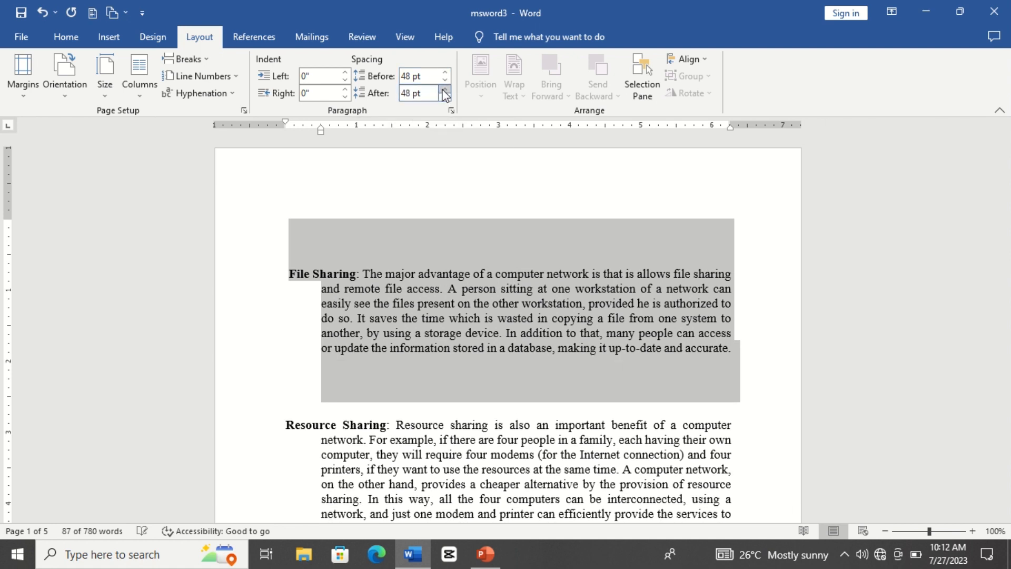
{"action": "left_click", "coordinate": [445, 89]}
{"action": "left_click", "coordinate": [445, 90]}
{"action": "left_click", "coordinate": [445, 90]}
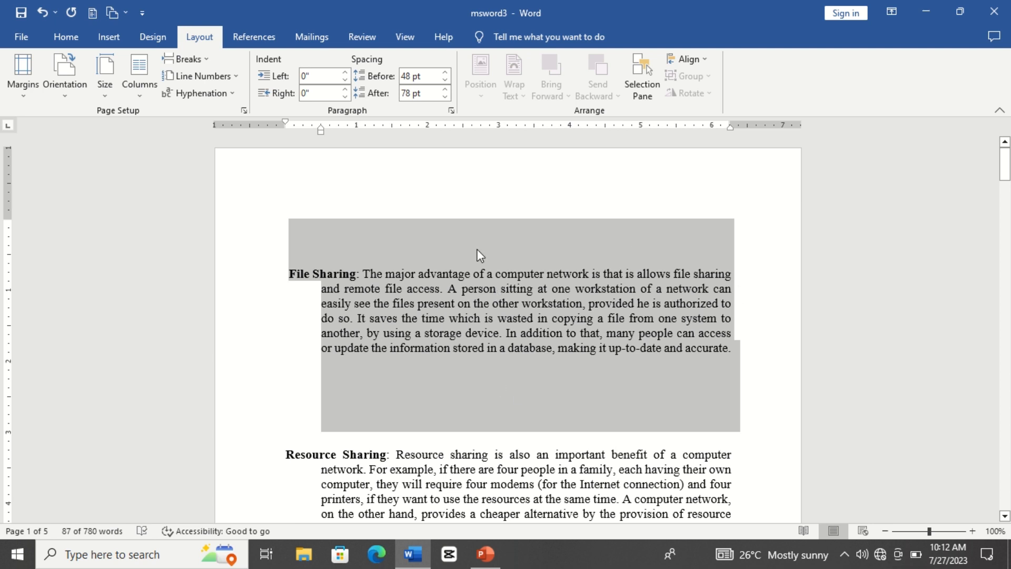
- Undo the File Sharing paragraph's spacing changes before and after, along with its left indent changes
{"action": "key", "text": "Down"}
{"action": "key", "text": "Down"}
{"action": "key", "text": "Down"}
{"action": "key", "text": "Down"}
{"action": "key", "text": "Down"}
{"action": "key", "text": "Down"}
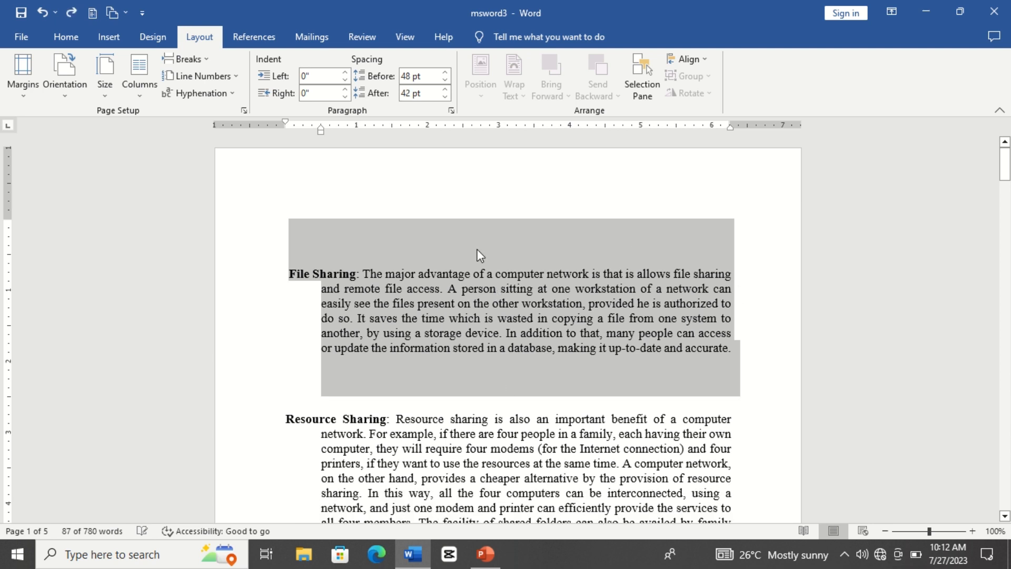
{"action": "key", "text": "ctrl+z"}
{"action": "key", "text": "ctrl+z"}
{"action": "key", "text": "ctrl+z"}
{"action": "key", "text": "ctrl+z"}
{"action": "key", "text": "ctrl+z"}
{"action": "key", "text": "ctrl+z"}
{"action": "key", "text": "ctrl+z"}
{"action": "key", "text": "ctrl+z"}
{"action": "key", "text": "ctrl+z"}
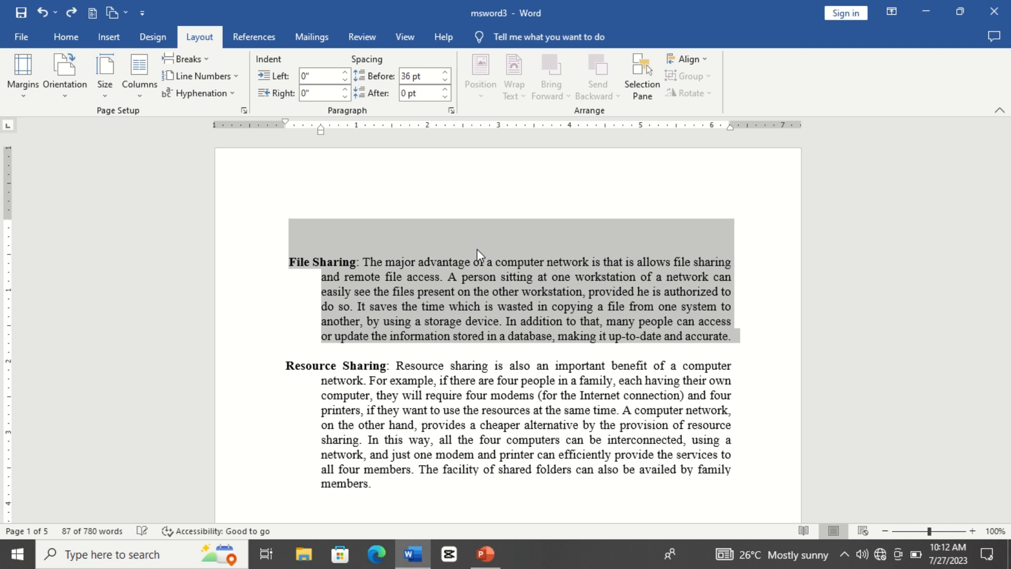
{"action": "key", "text": "ctrl+z"}
{"action": "key", "text": "ctrl+z"}
{"action": "key", "text": "ctrl+z"}
{"action": "key", "text": "ctrl+z"}
{"action": "key", "text": "ctrl+z"}
{"action": "key", "text": "ctrl+z"}
{"action": "key", "text": "ctrl+z"}
{"action": "key", "text": "ctrl+z"}
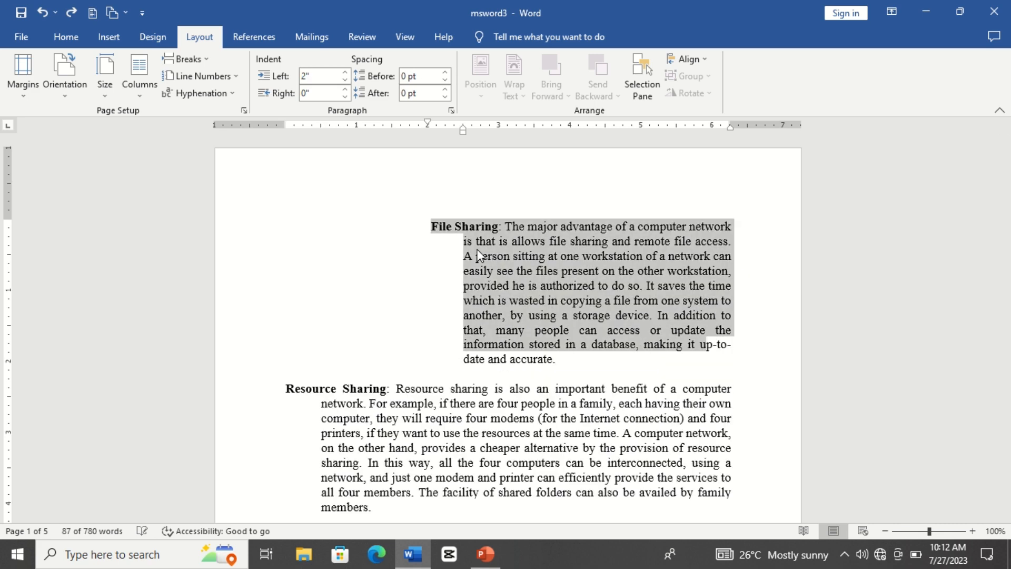
{"action": "key", "text": "ctrl+z"}
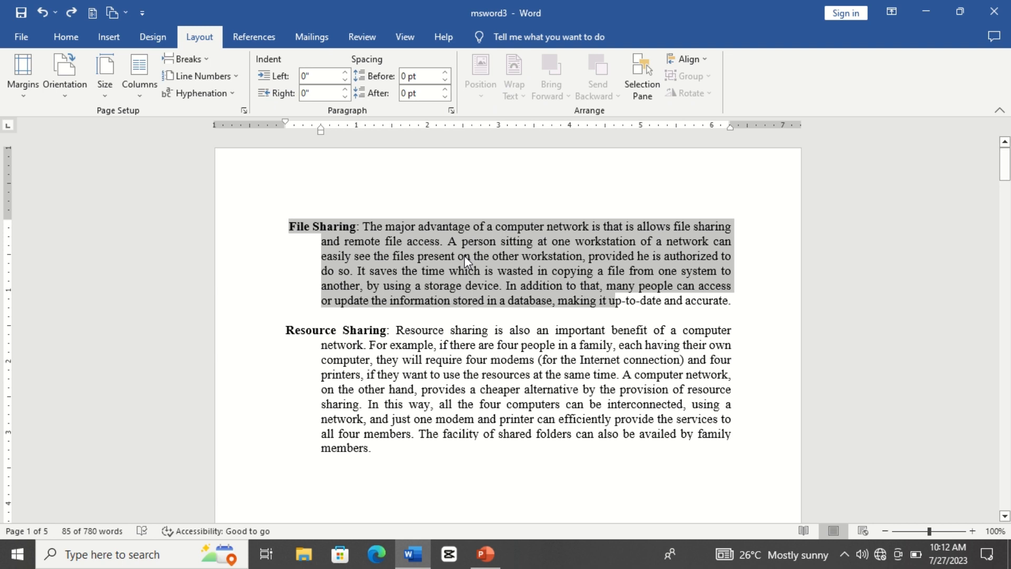
- Insert an empty line above the File Sharing heading at the start of the document and save the document
{"action": "left_click", "coordinate": [504, 312]}
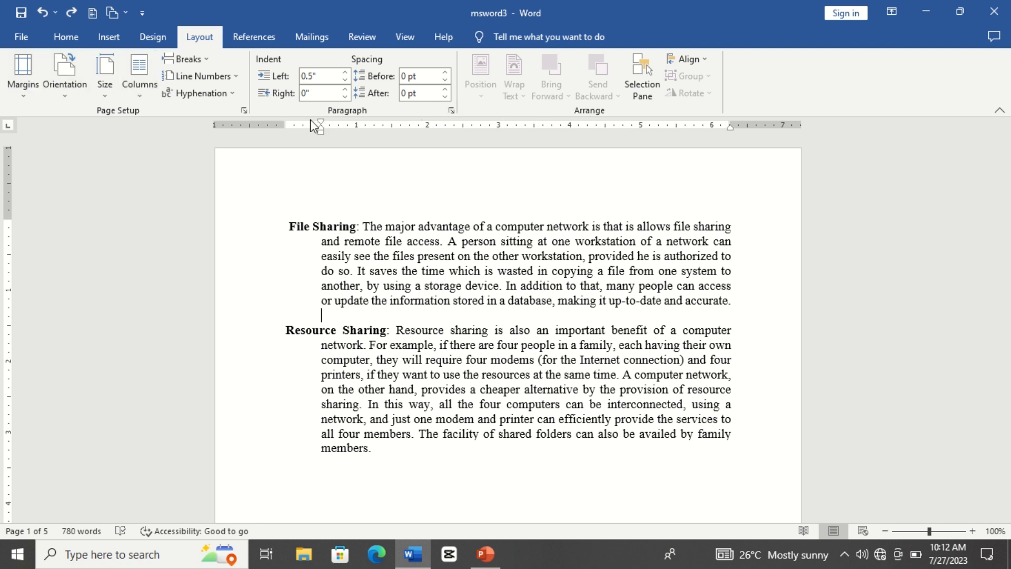
{"action": "left_click", "coordinate": [252, 35]}
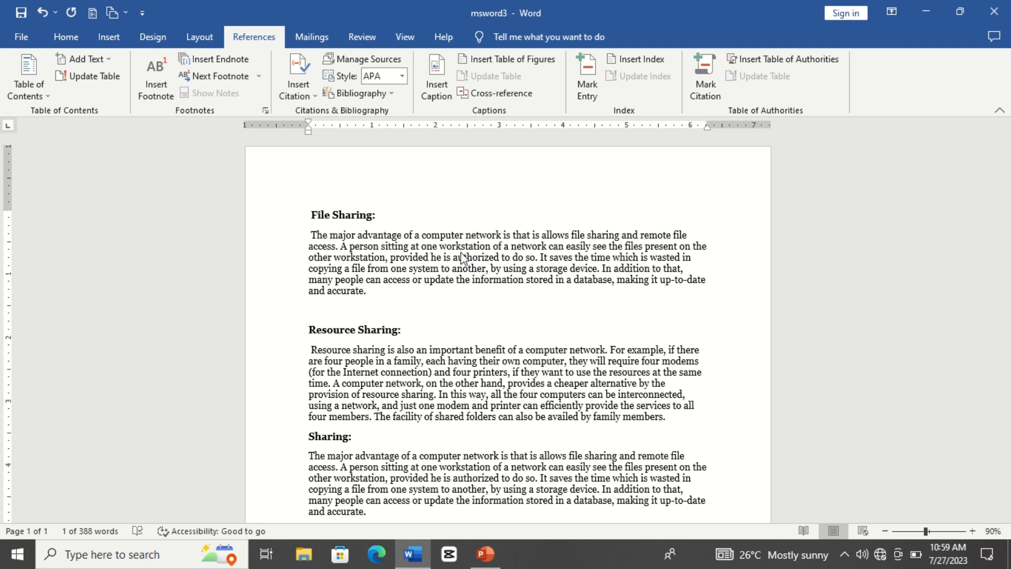
{"action": "left_click", "coordinate": [315, 206]}
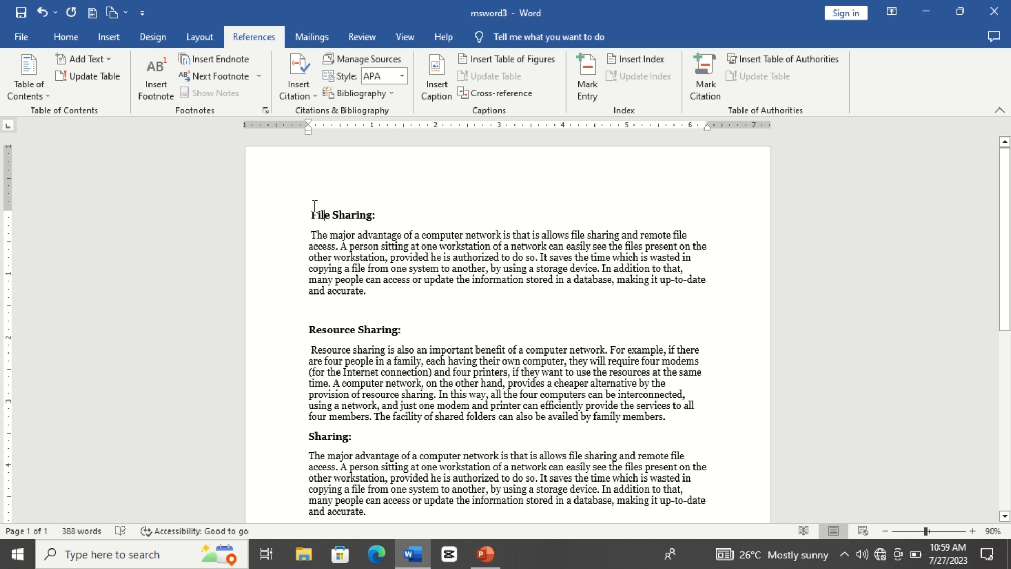
{"action": "key", "text": "Return"}
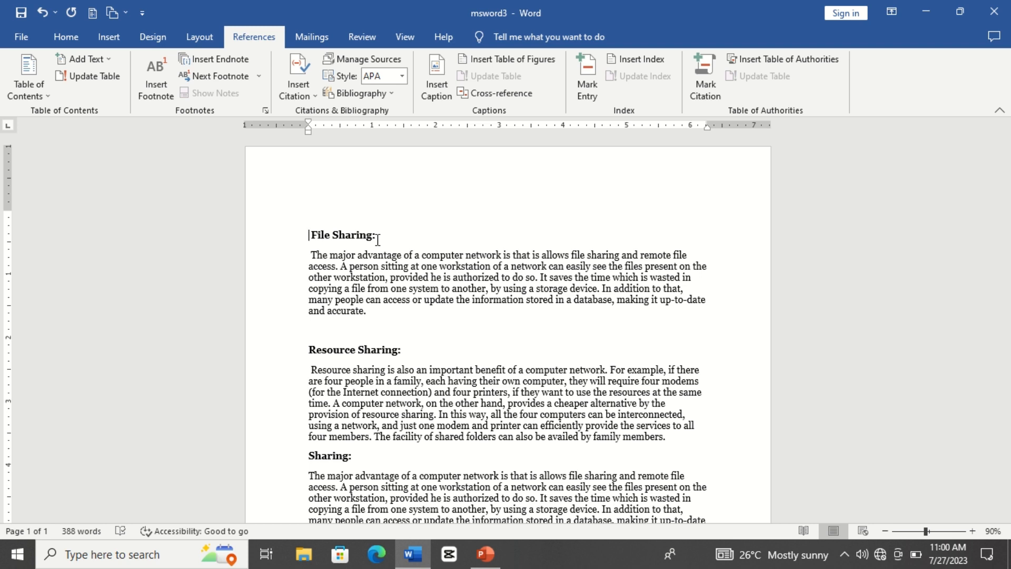
{"action": "key", "text": "ctrl+s"}
- Mark the File Sharing heading as Level 1 text for the table of contents
{"action": "left_click_drag", "start_coordinate": [377, 240], "coordinate": [322, 242]}
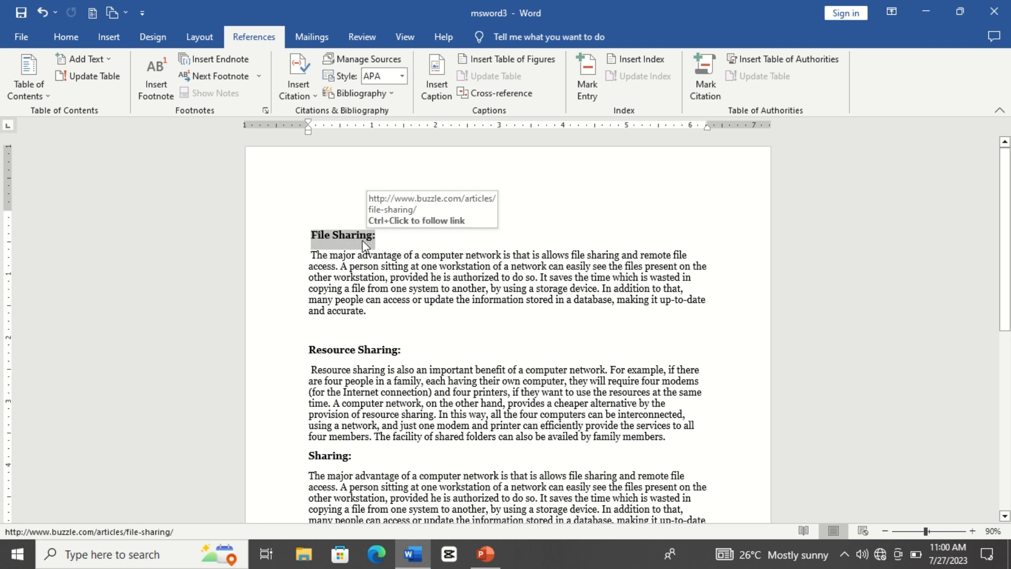
{"action": "left_click", "coordinate": [102, 60]}
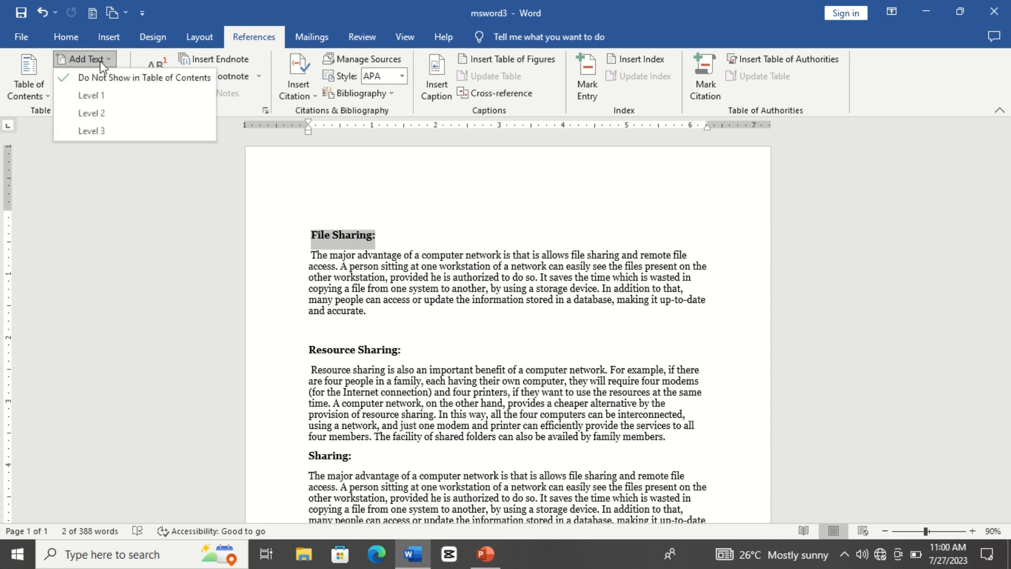
{"action": "left_click", "coordinate": [102, 95]}
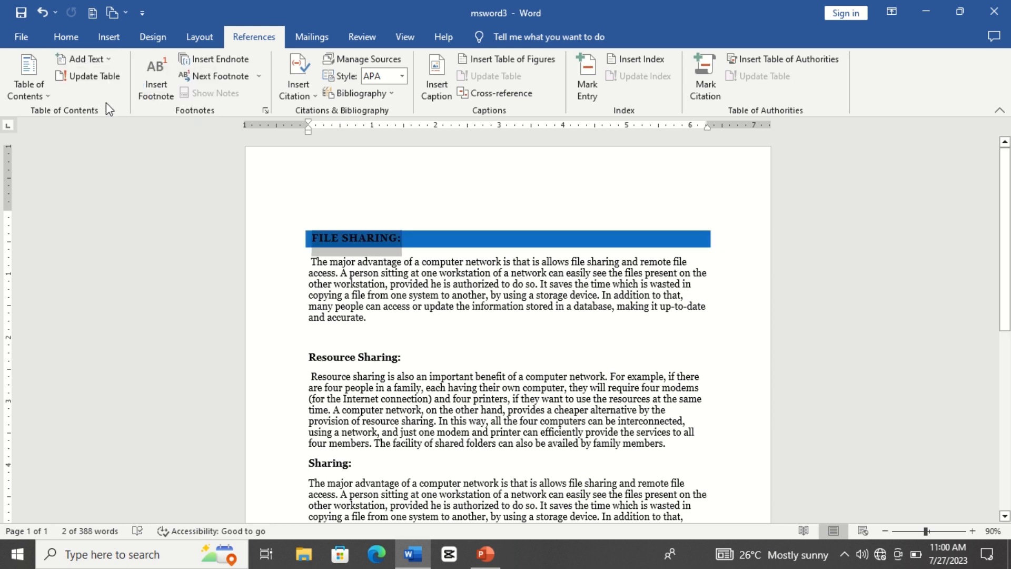
- Mark the Resource Sharing heading as Level 2 text for the table of contents and clear the selection
{"action": "left_click", "coordinate": [410, 357]}
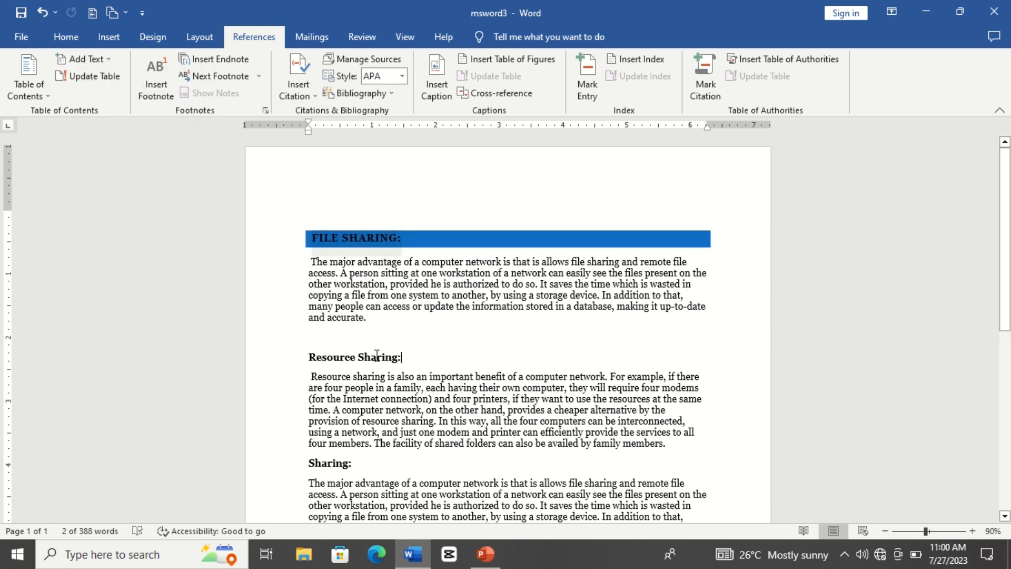
{"action": "left_click_drag", "start_coordinate": [377, 356], "coordinate": [309, 357]}
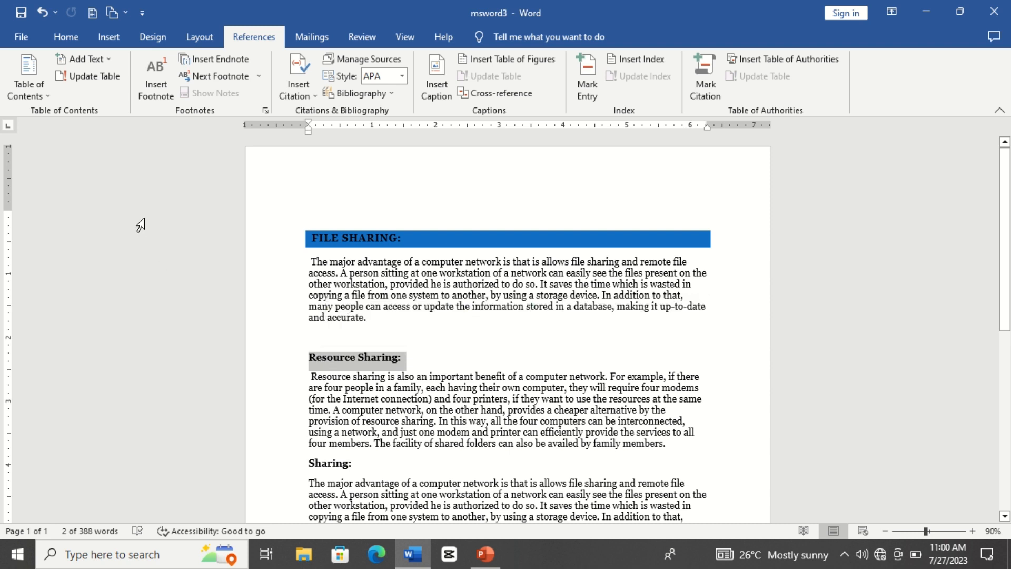
{"action": "left_click", "coordinate": [105, 58]}
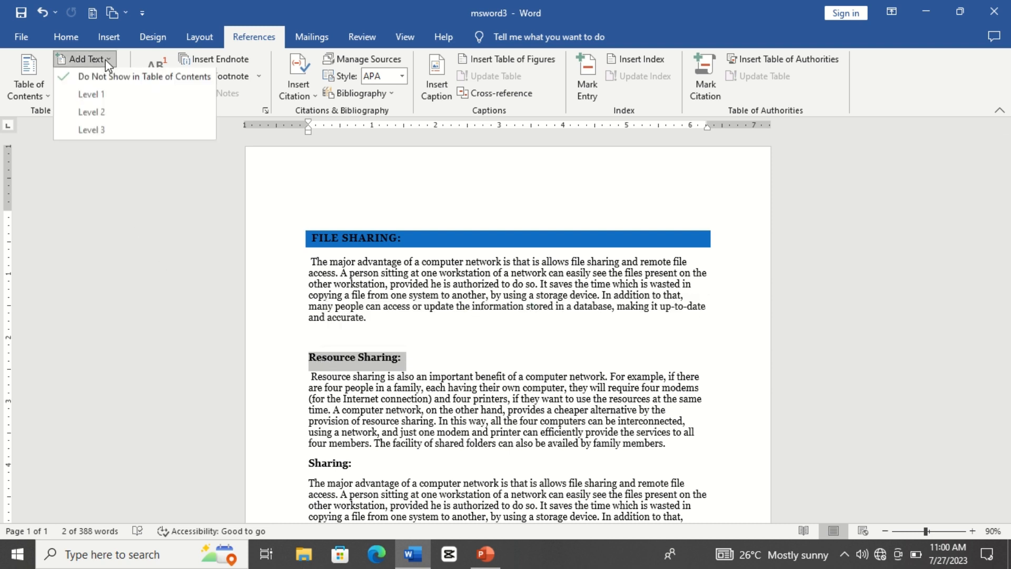
{"action": "left_click", "coordinate": [115, 113]}
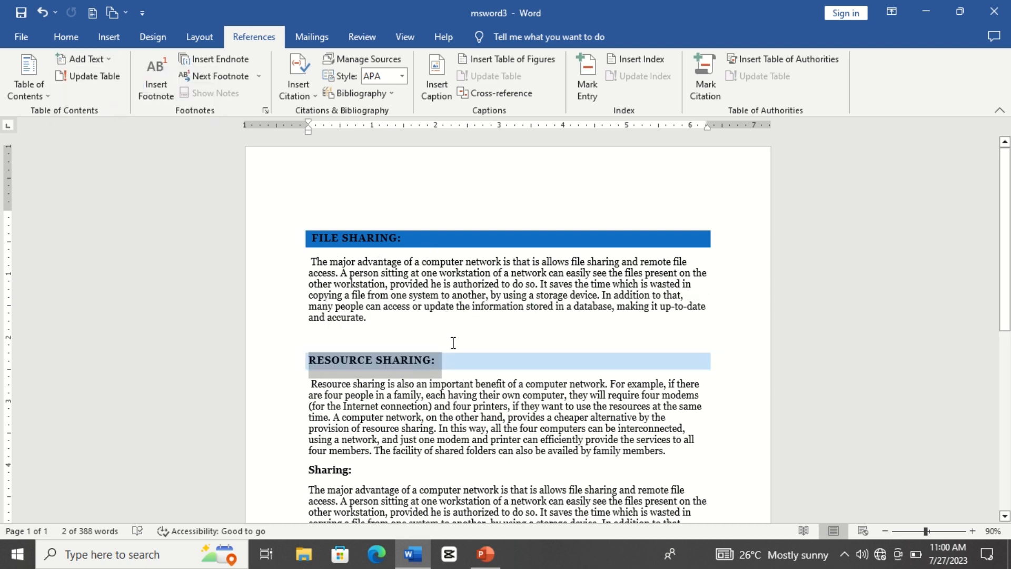
{"action": "left_click", "coordinate": [433, 235]}
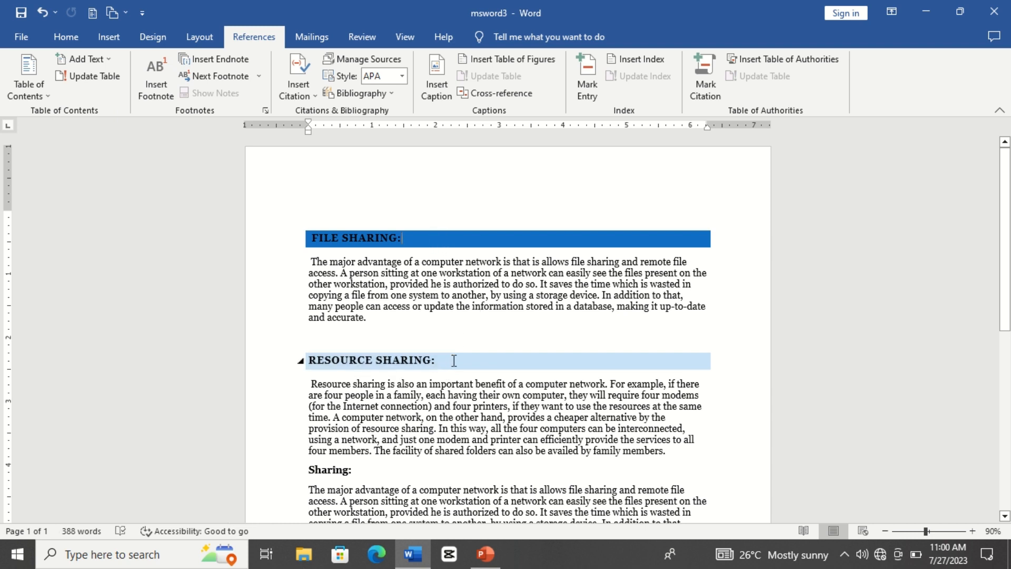
- Mark the Sharing heading below the Resource Sharing paragraph as Level 3 text for the table of contents
{"action": "triple_click", "coordinate": [356, 470]}
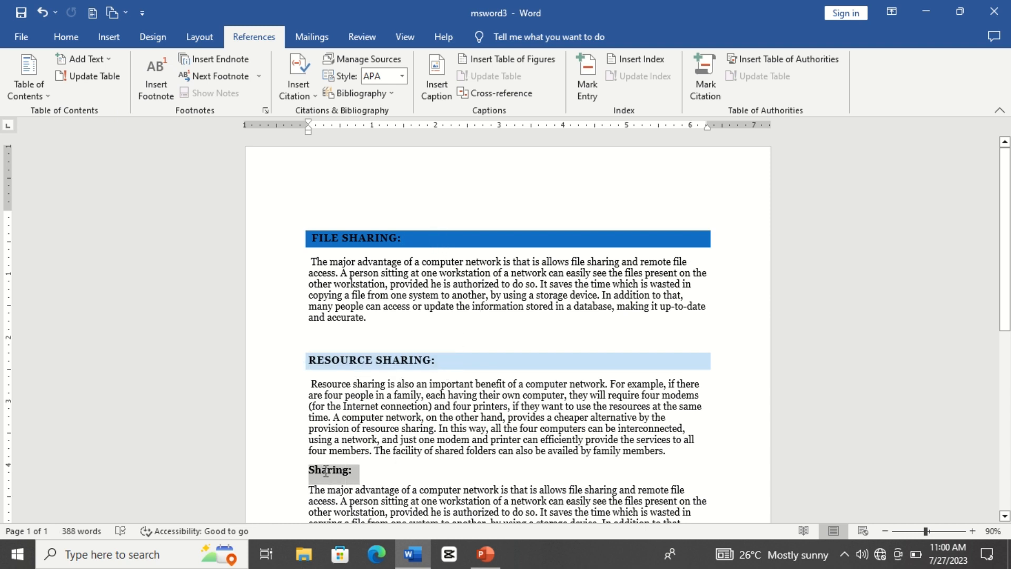
{"action": "left_click", "coordinate": [106, 62]}
{"action": "left_click", "coordinate": [112, 129]}
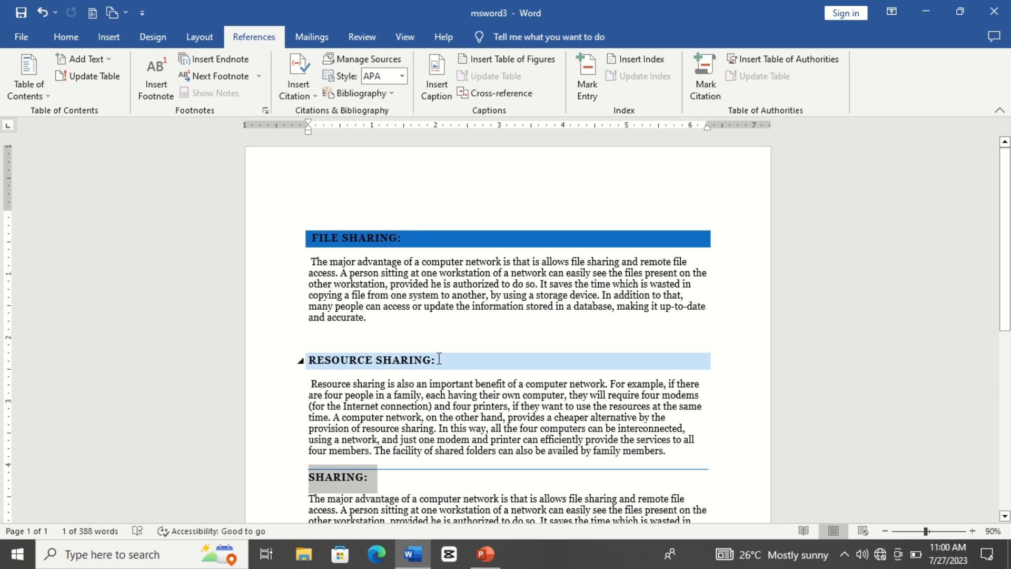
- Mark the ICT heading as Level 1 text for the table of contents
{"action": "left_click_drag", "start_coordinate": [1005, 227], "coordinate": [1010, 315]}
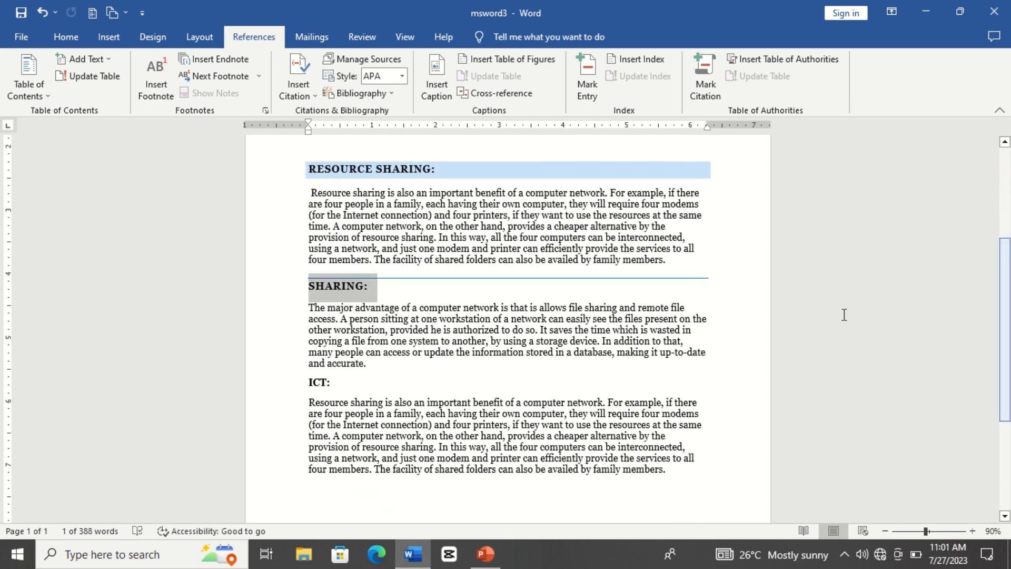
{"action": "double_click", "coordinate": [333, 381]}
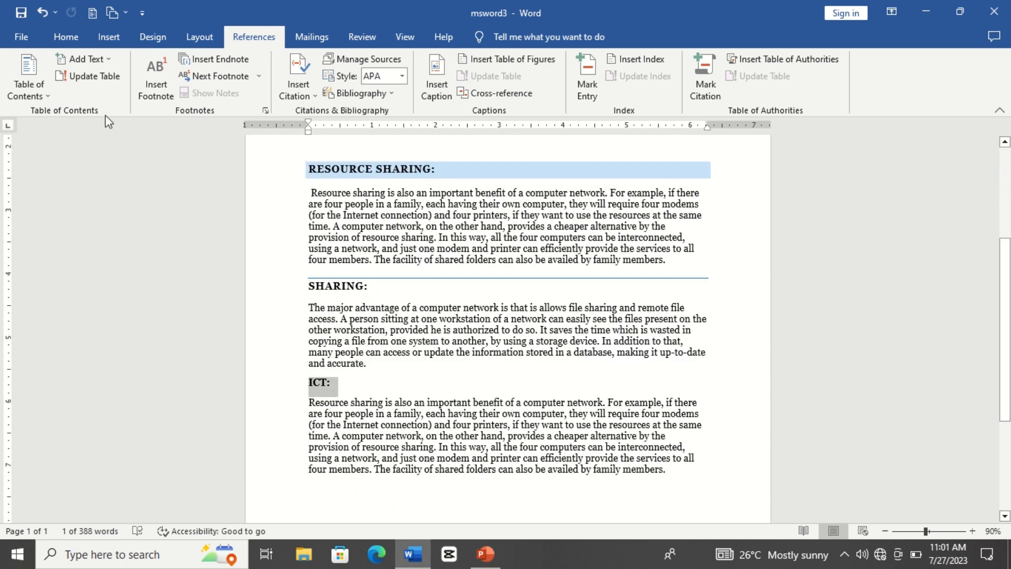
{"action": "left_click", "coordinate": [108, 64]}
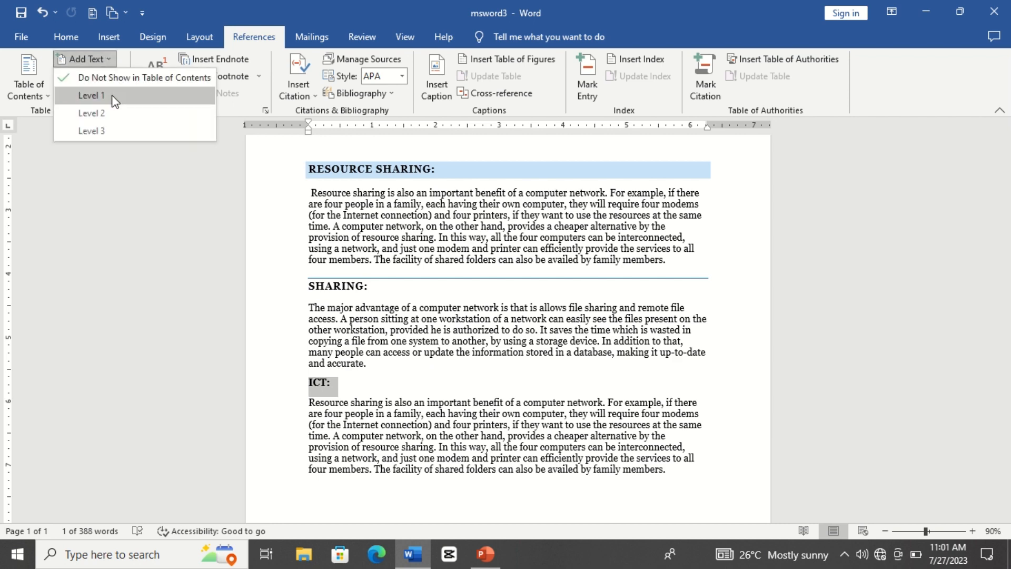
{"action": "left_click", "coordinate": [112, 95]}
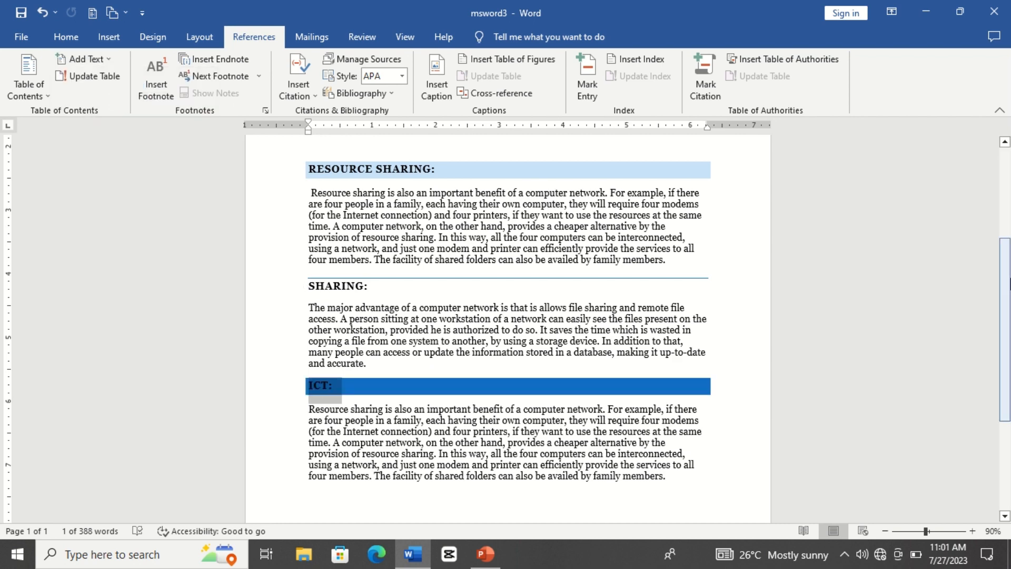
- Insert the built-in Automatic Table 1 table of contents on the empty line above the File Sharing heading
{"action": "left_click_drag", "start_coordinate": [1009, 288], "coordinate": [1009, 197]}
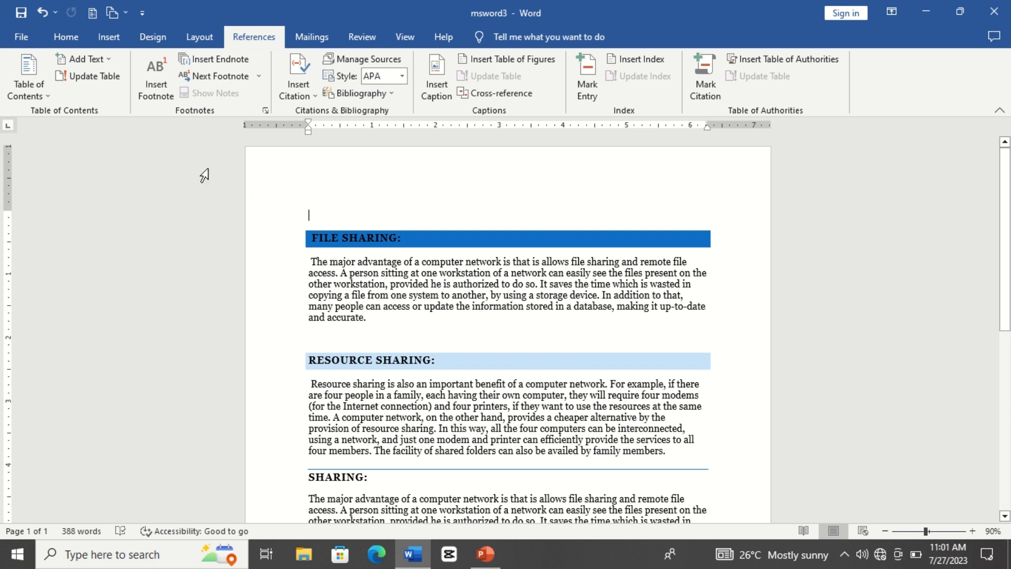
{"action": "left_click", "coordinate": [29, 87]}
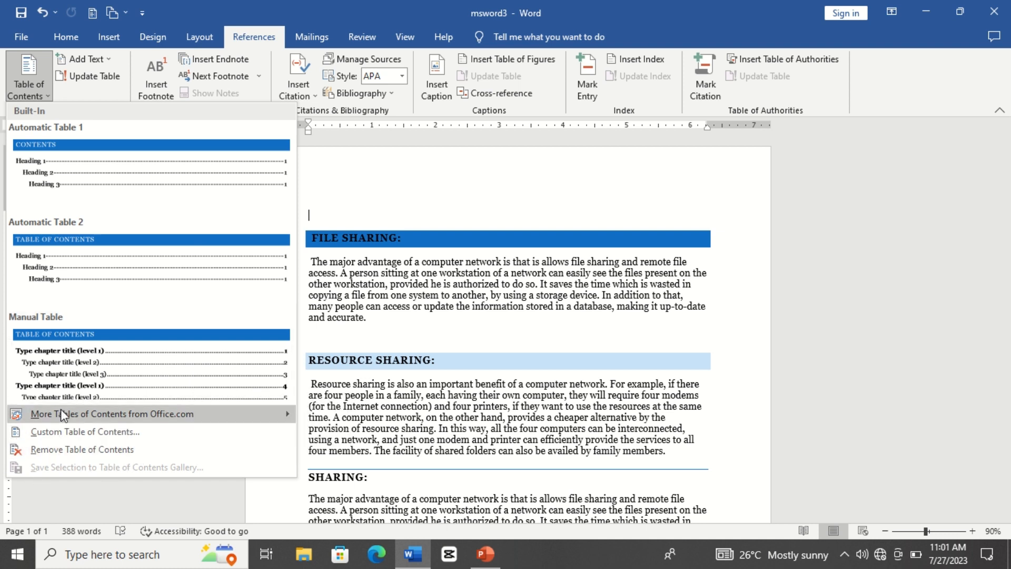
{"action": "left_click", "coordinate": [144, 172]}
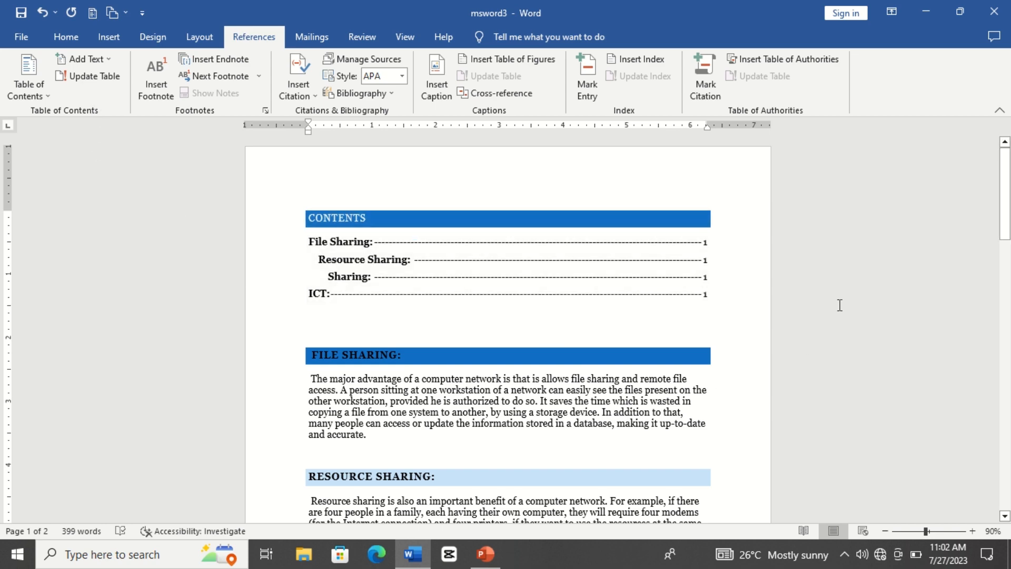
- Split off the ICT paragraph's last sentence and move it to page 2, with "The facility" on its own line
{"action": "left_click_drag", "start_coordinate": [1007, 216], "coordinate": [1007, 337]}
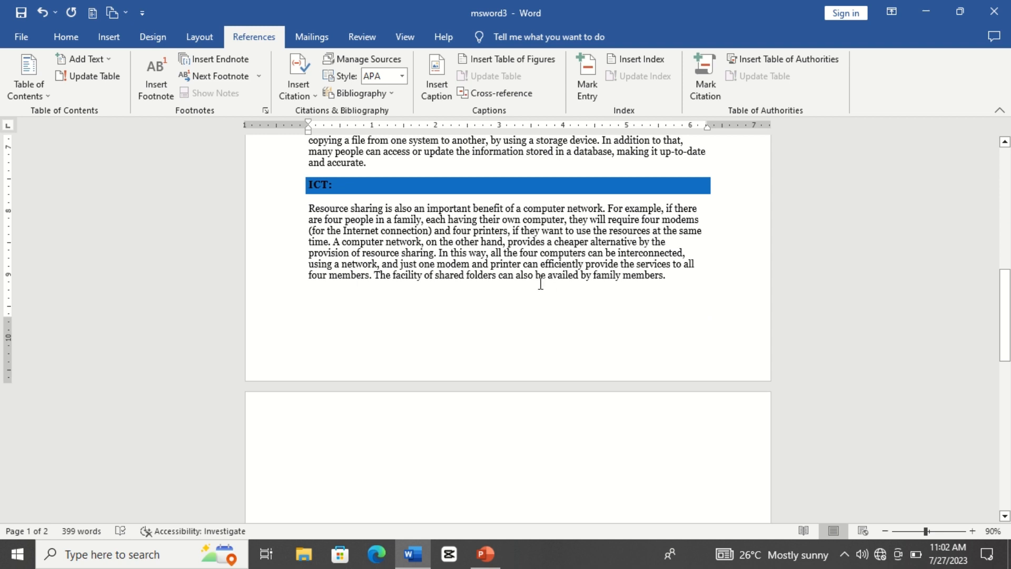
{"action": "left_click", "coordinate": [375, 275]}
{"action": "key", "text": "Return"}
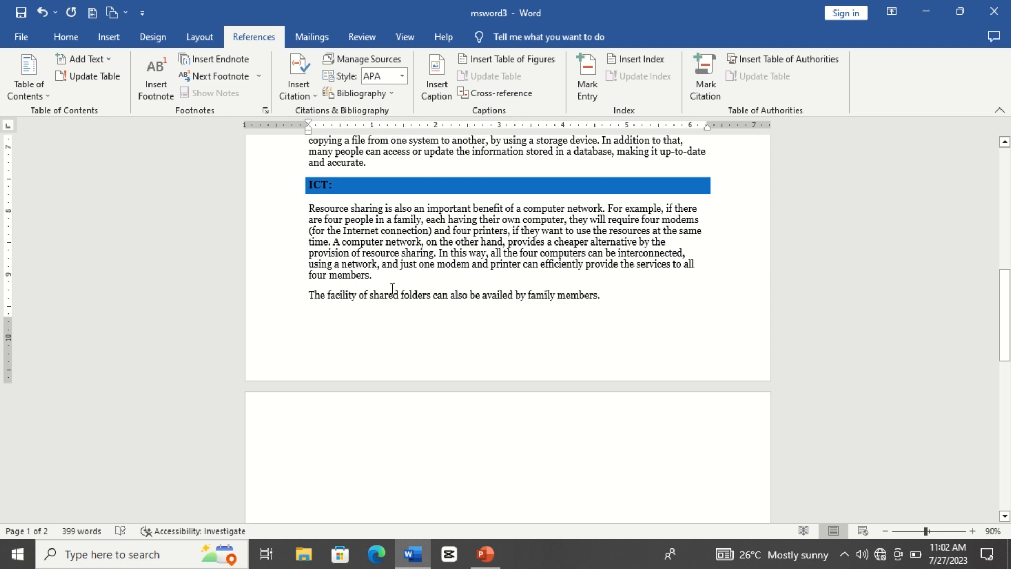
{"action": "left_click", "coordinate": [360, 294]}
{"action": "key", "text": "ctrl+Return"}
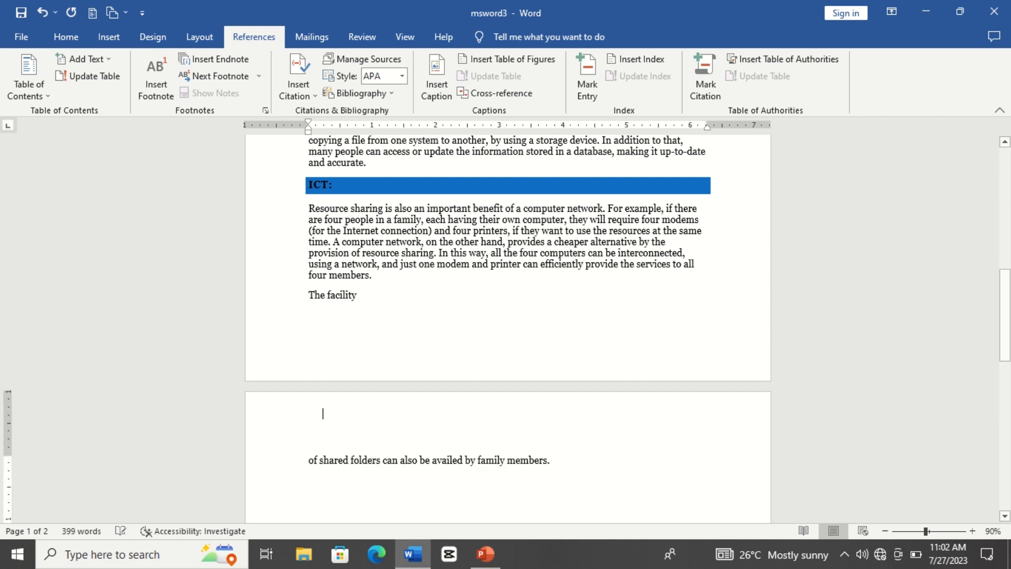
{"action": "left_click", "coordinate": [311, 300]}
{"action": "key", "text": "Return"}
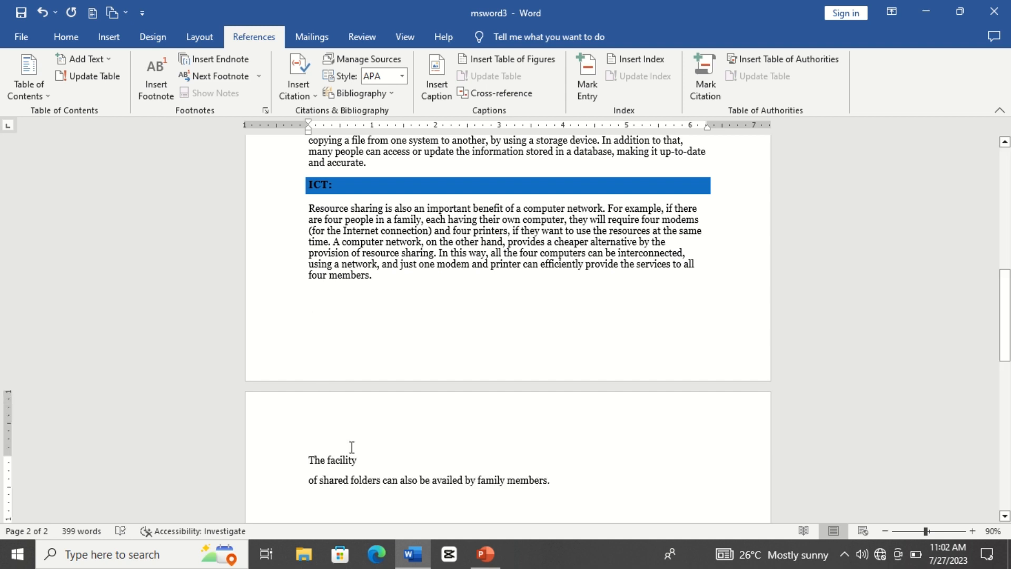
- Mark "The facility" on page 2 as Level 2 text for the table of contents
{"action": "left_click_drag", "start_coordinate": [360, 459], "coordinate": [307, 460]}
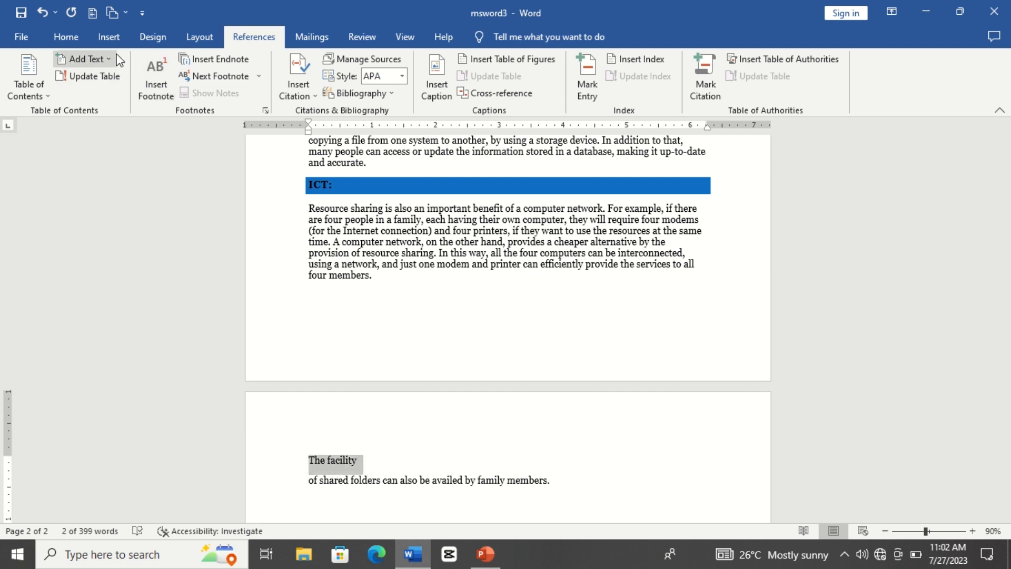
{"action": "left_click", "coordinate": [84, 59]}
{"action": "left_click", "coordinate": [107, 116]}
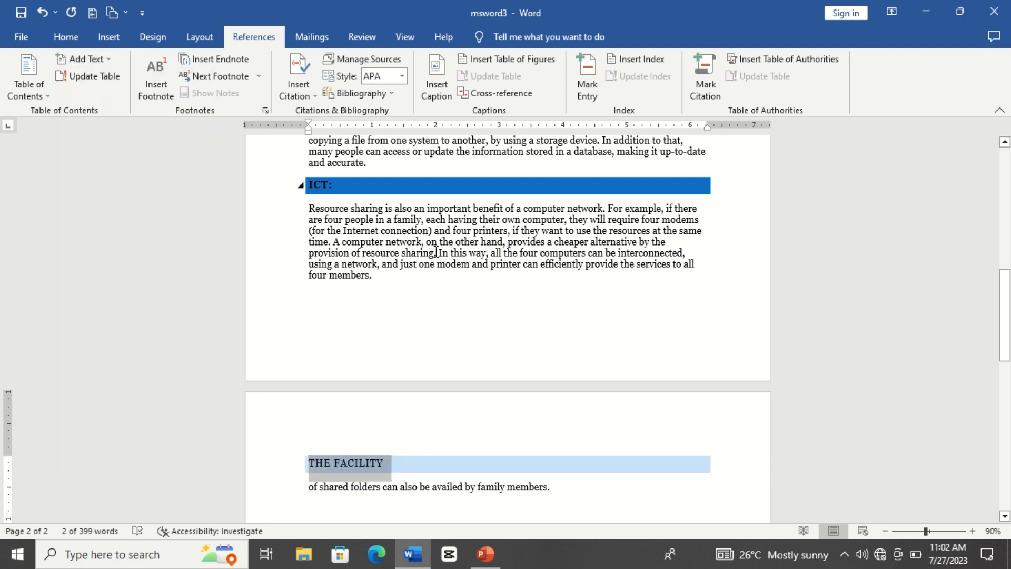
- Update only the page numbers in the table of contents on page 1
{"action": "left_click_drag", "start_coordinate": [1009, 332], "coordinate": [1006, 199]}
{"action": "left_click", "coordinate": [597, 259]}
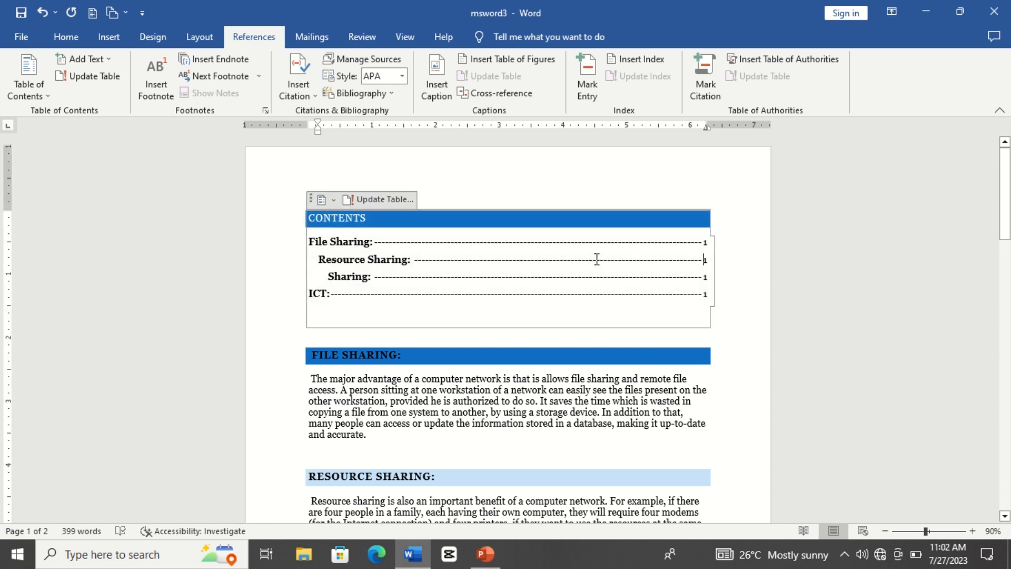
{"action": "left_click", "coordinate": [382, 199]}
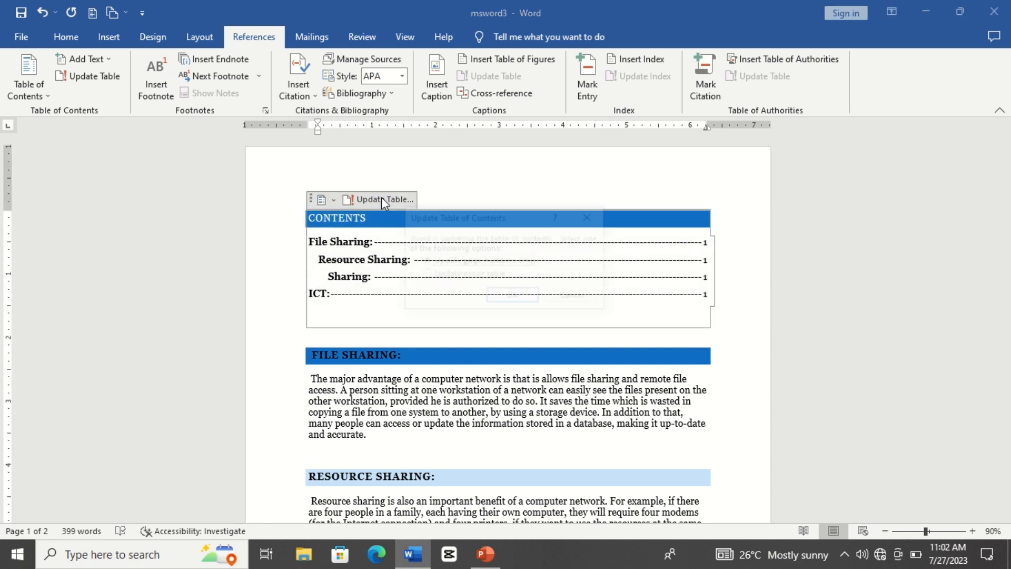
{"action": "left_click", "coordinate": [503, 298]}
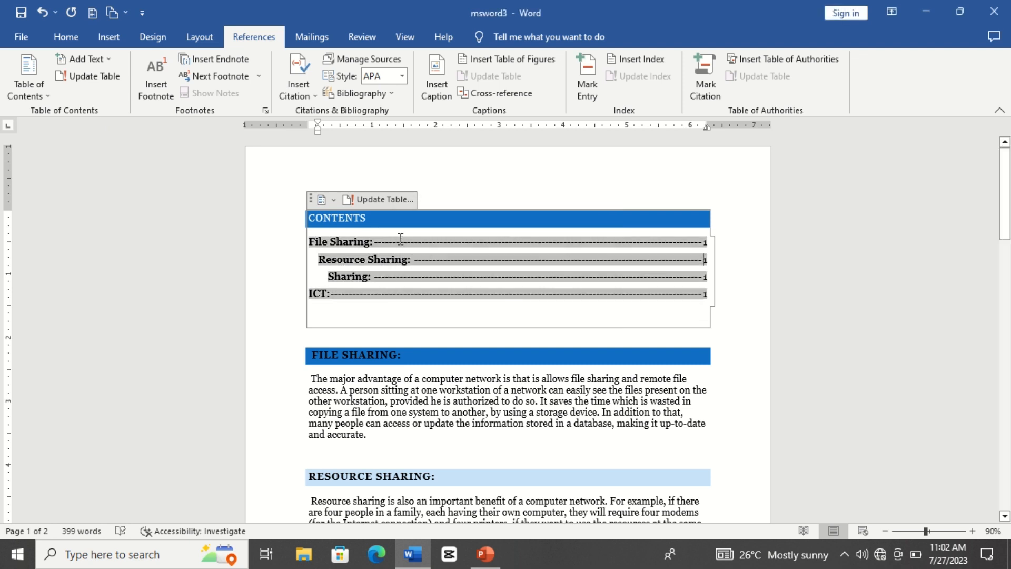
- Update the entire table of contents, including its heading entries
{"action": "left_click", "coordinate": [375, 204]}
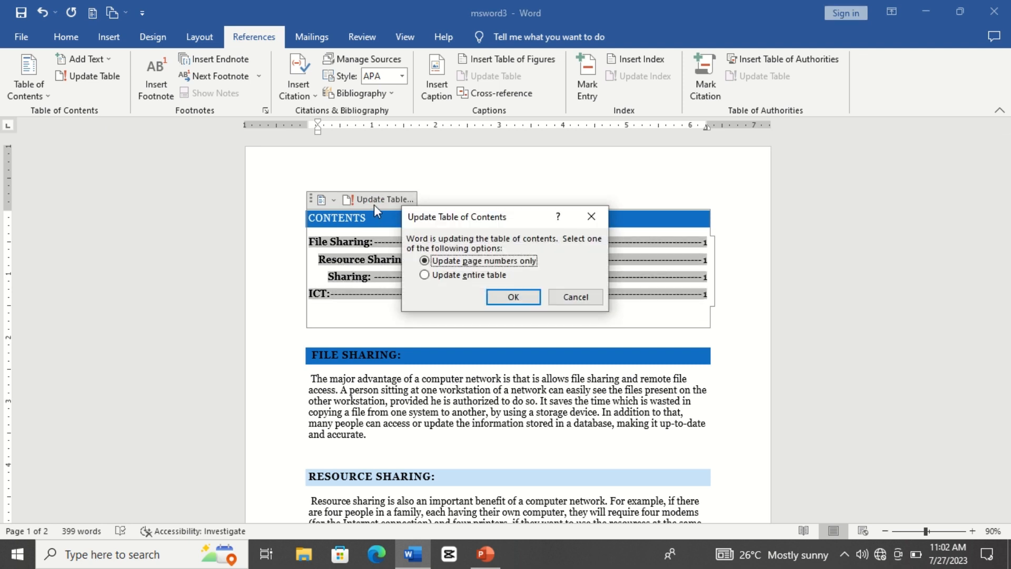
{"action": "left_click", "coordinate": [452, 278]}
{"action": "left_click", "coordinate": [514, 301]}
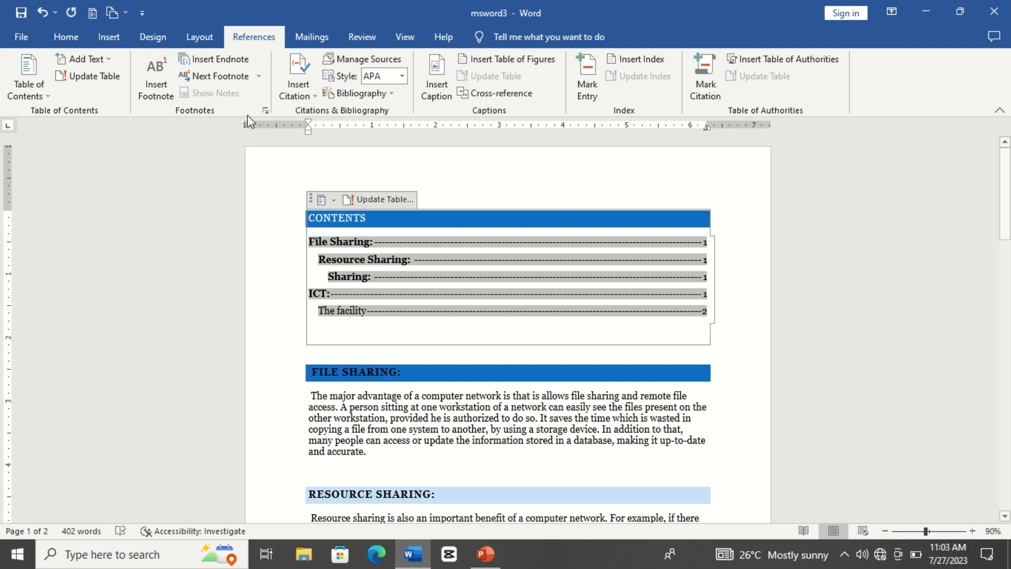
- Add a footnote to the word "Resource" at the start of the Resource Sharing paragraph, reading "Anything to help us with technology"
{"action": "left_click_drag", "start_coordinate": [1005, 200], "coordinate": [1004, 248]}
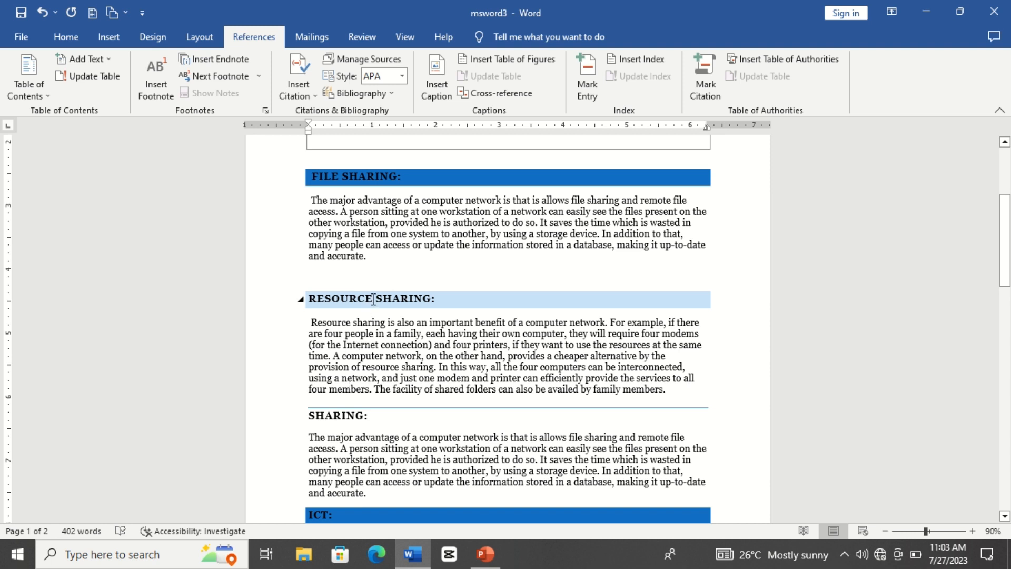
{"action": "left_click_drag", "start_coordinate": [373, 298], "coordinate": [341, 302]}
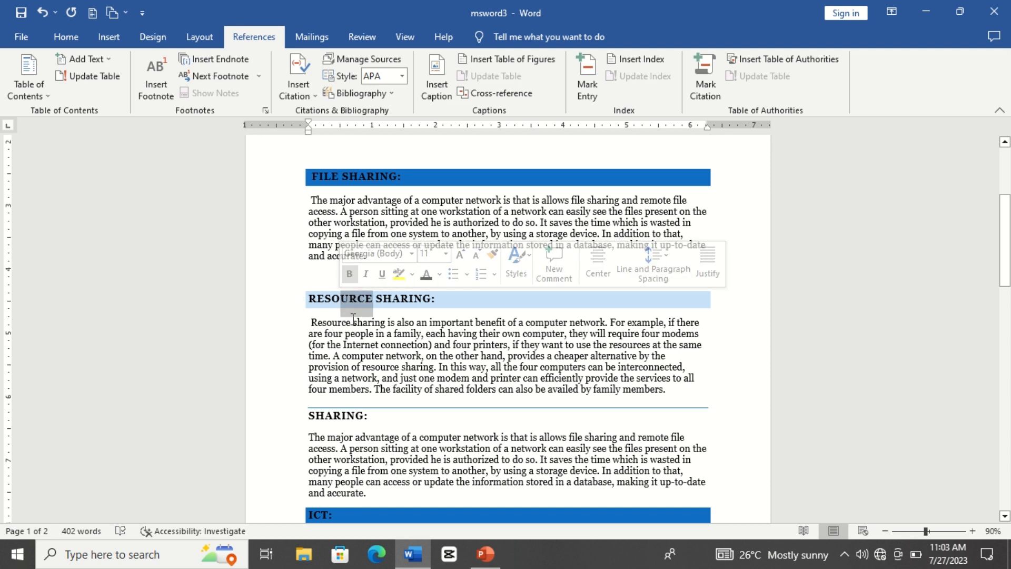
{"action": "left_click", "coordinate": [350, 321]}
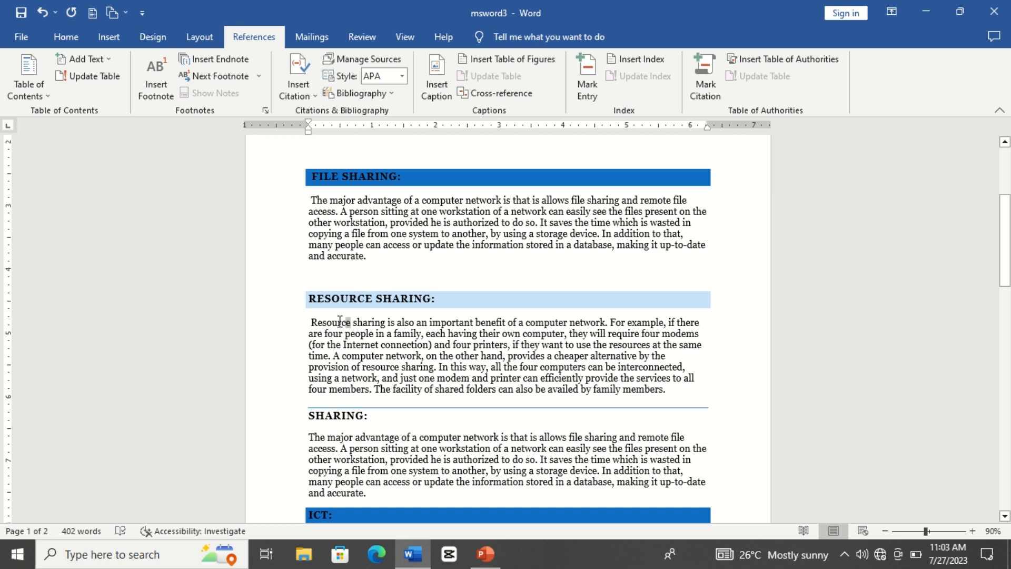
{"action": "left_click_drag", "start_coordinate": [339, 321], "coordinate": [310, 322]}
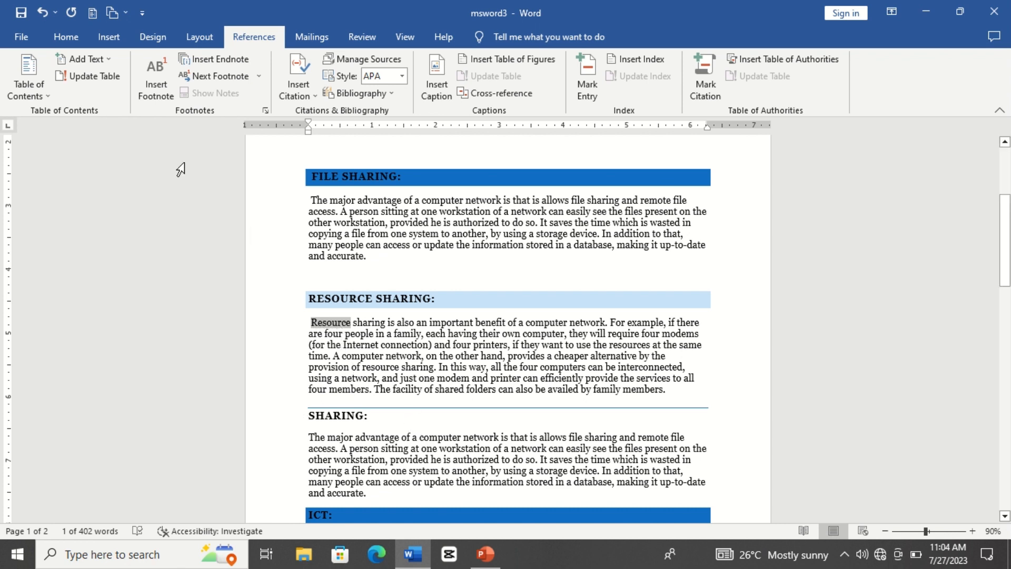
{"action": "left_click", "coordinate": [167, 99]}
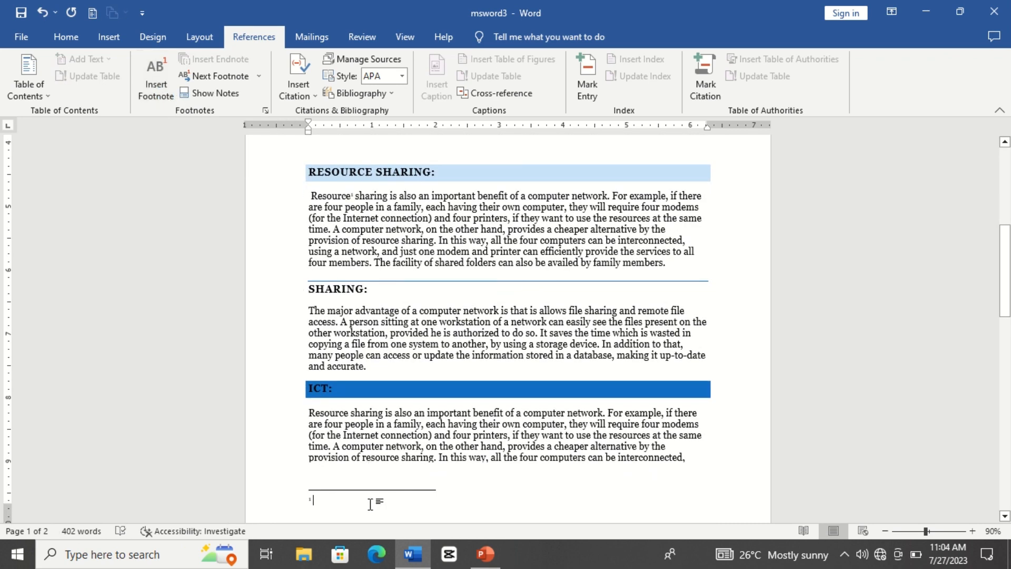
{"action": "mouse_move", "coordinate": [1008, 290]}
{"action": "left_mouse_down"}
{"action": "mouse_move", "coordinate": [1008, 316]}
{"action": "mouse_move", "coordinate": [1007, 295]}
{"action": "left_mouse_up"}
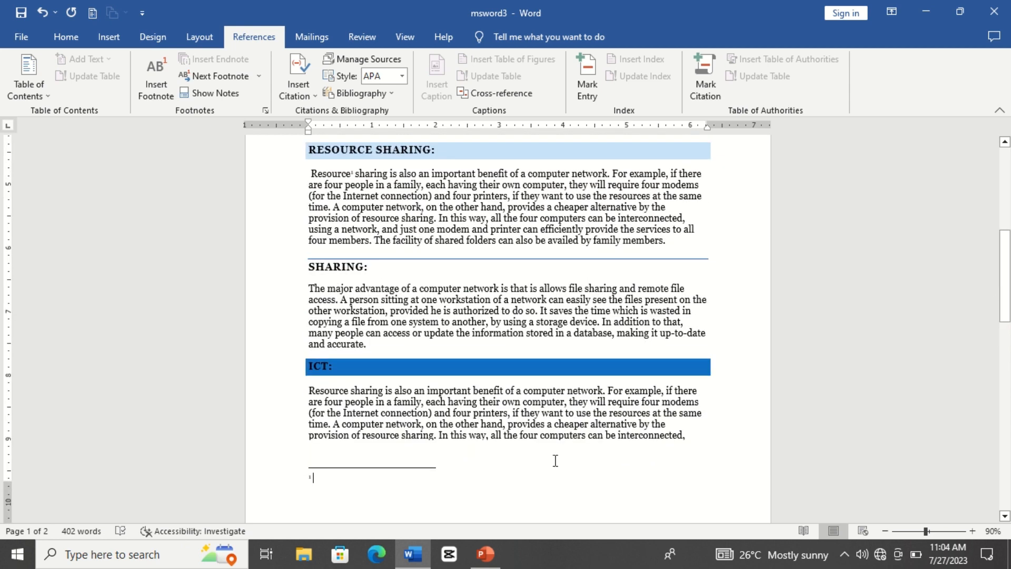
{"action": "left_click", "coordinate": [339, 487]}
{"action": "type", "text": "A"}
{"action": "key", "text": "Tab"}
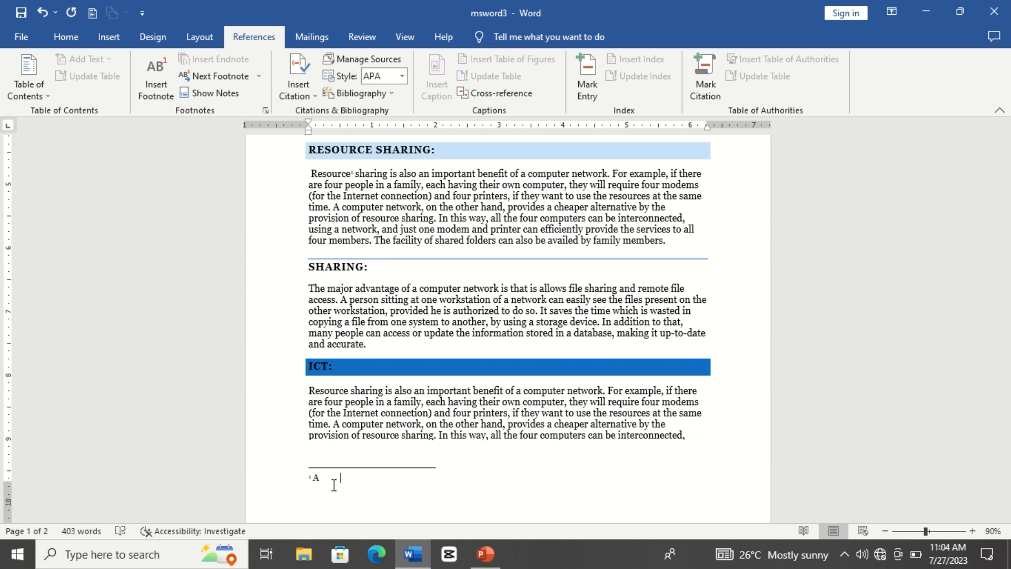
{"action": "type", "text": "nything to help us with technology"}
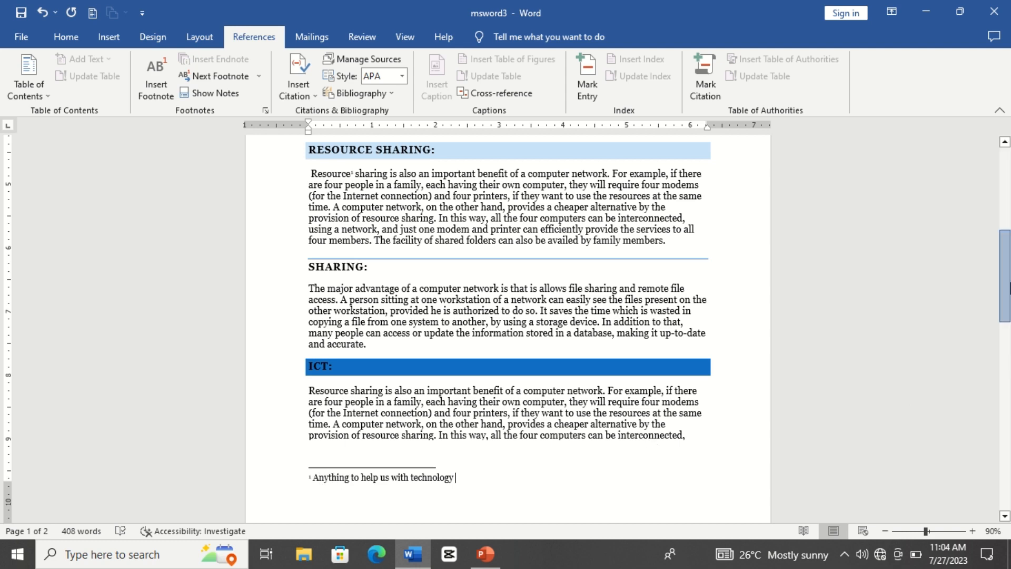
- Add a footnote to "computer" in the first sentence of the Resource Sharing paragraph, reading "Input process store and output"
{"action": "left_click_drag", "start_coordinate": [1009, 286], "coordinate": [1010, 242]}
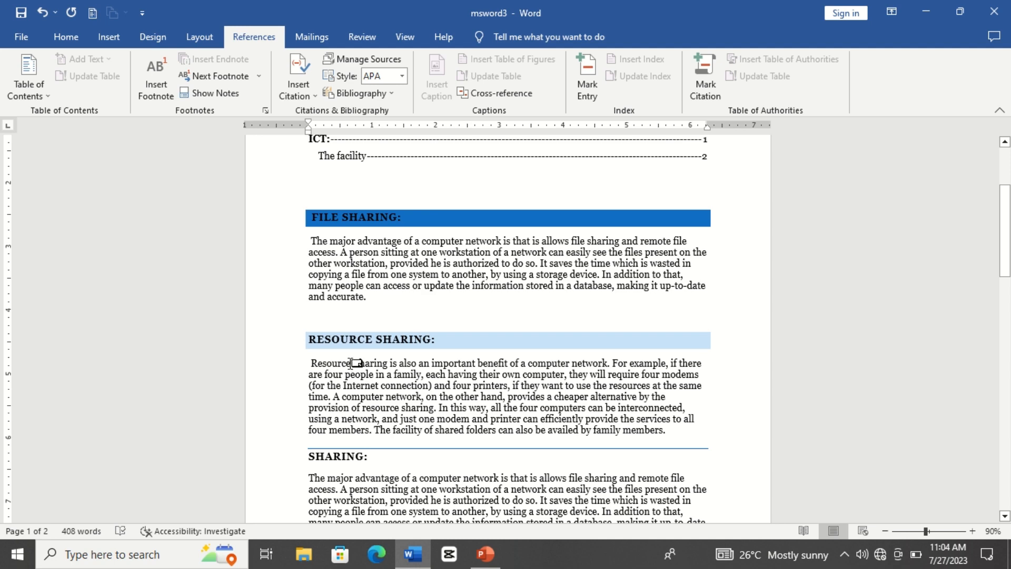
{"action": "left_click", "coordinate": [978, 535]}
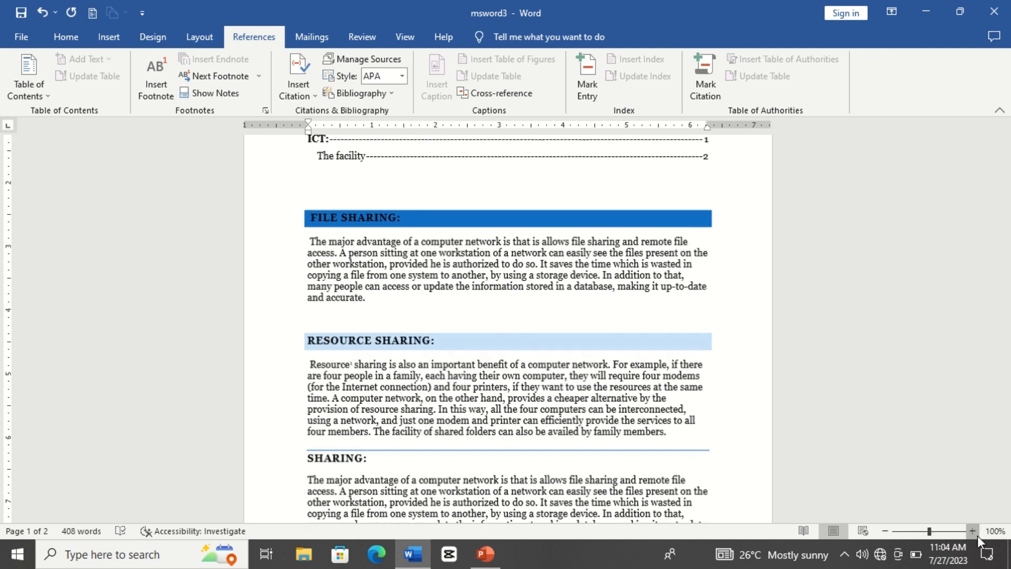
{"action": "left_click", "coordinate": [977, 535]}
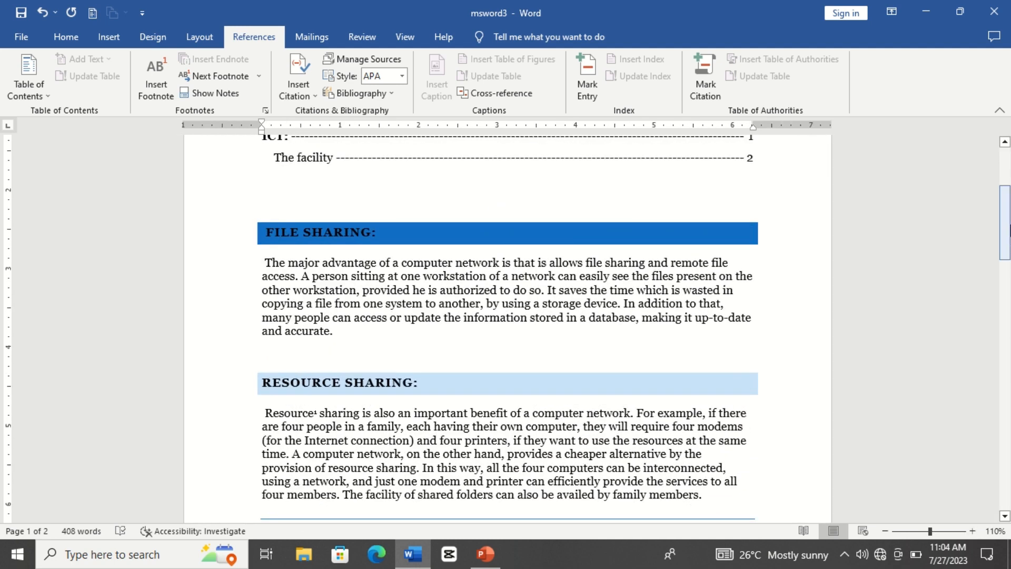
{"action": "mouse_move", "coordinate": [1007, 228]}
{"action": "left_mouse_down"}
{"action": "mouse_move", "coordinate": [1009, 291]}
{"action": "mouse_move", "coordinate": [1006, 223]}
{"action": "mouse_move", "coordinate": [1007, 245]}
{"action": "left_mouse_up"}
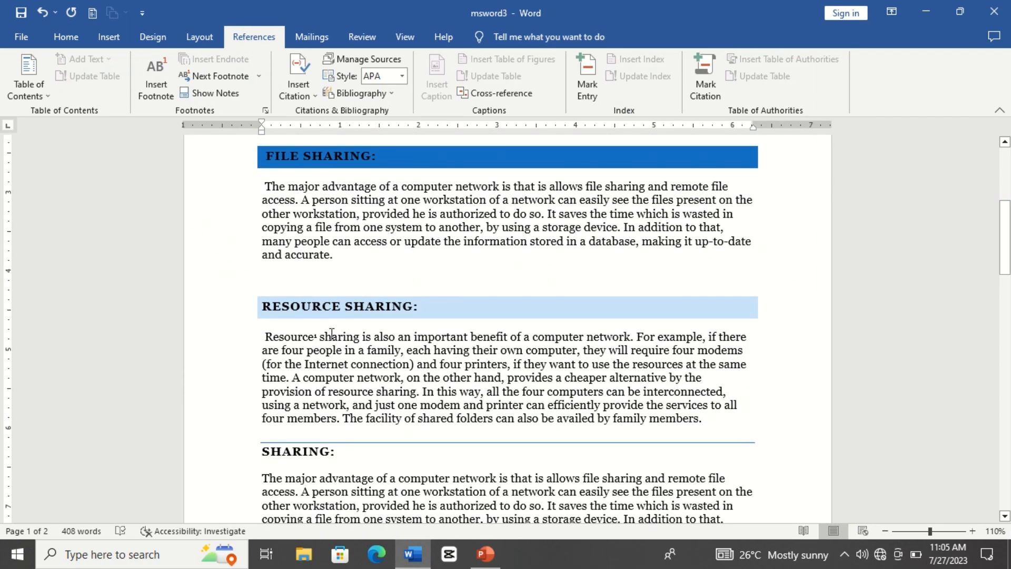
{"action": "mouse_move", "coordinate": [316, 334]}
{"action": "left_click_drag", "start_coordinate": [584, 337], "coordinate": [533, 340]}
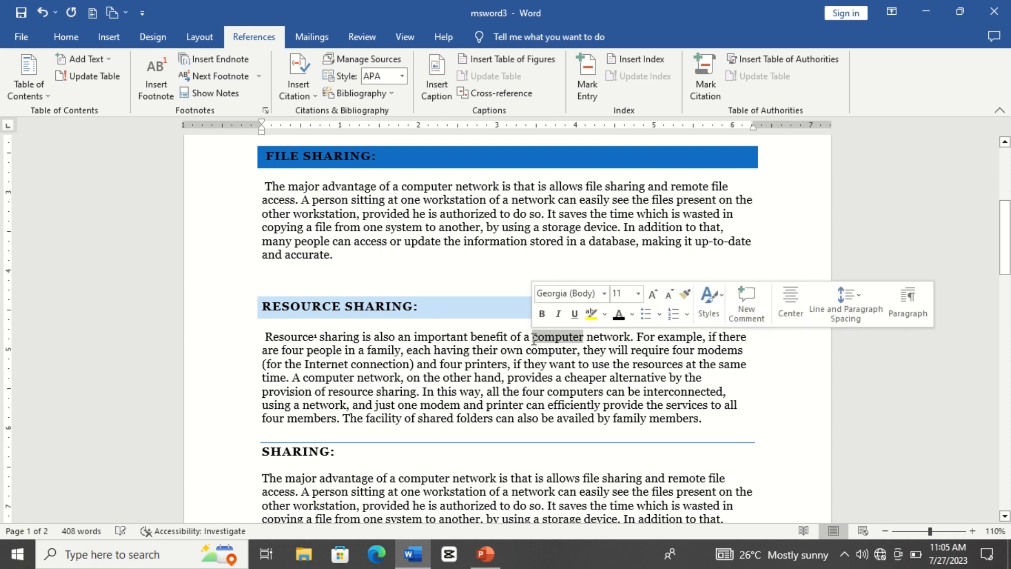
{"action": "left_click", "coordinate": [151, 81]}
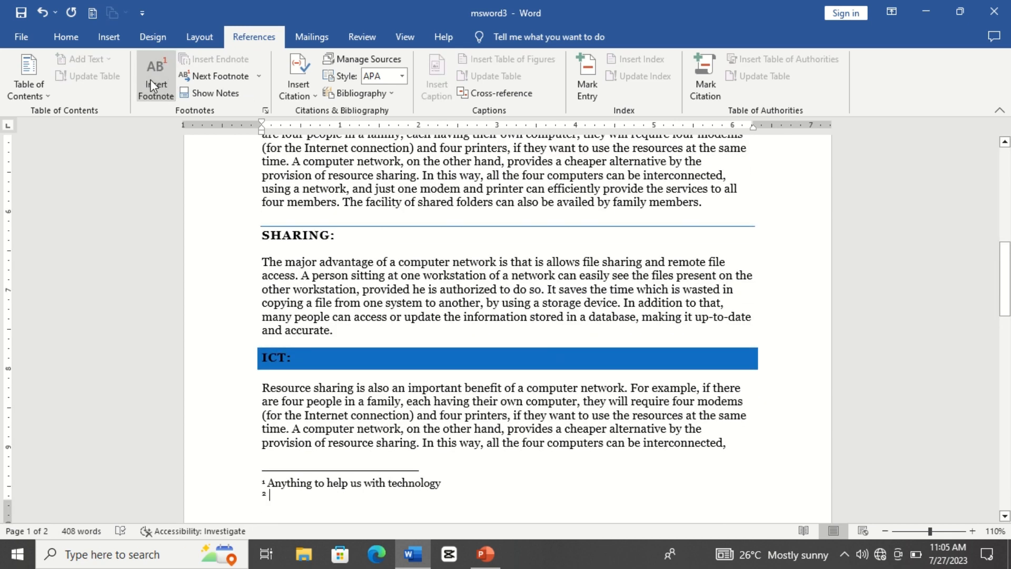
{"action": "type", "text": "Input "}
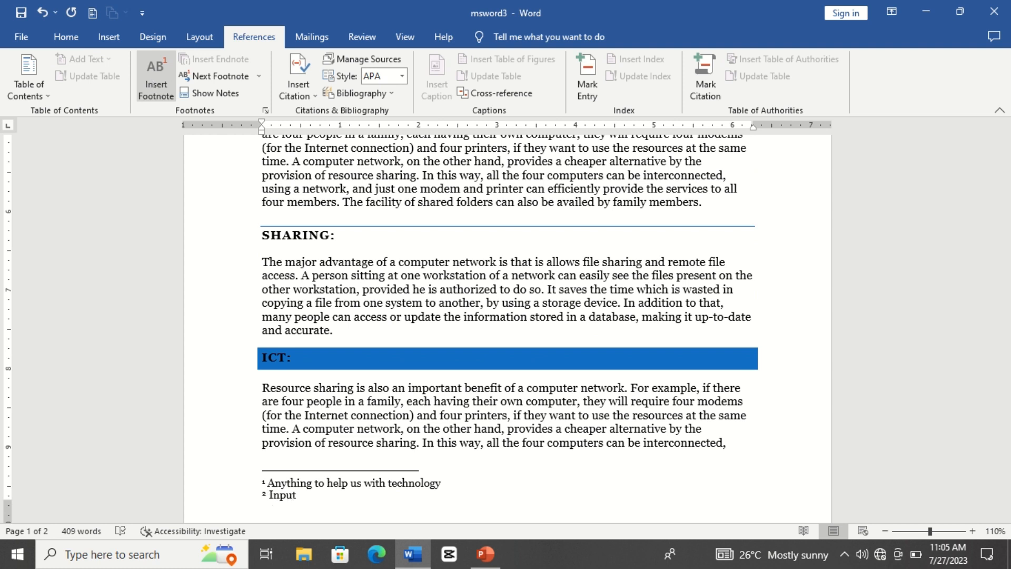
{"action": "type", "text": "process storedand o"}
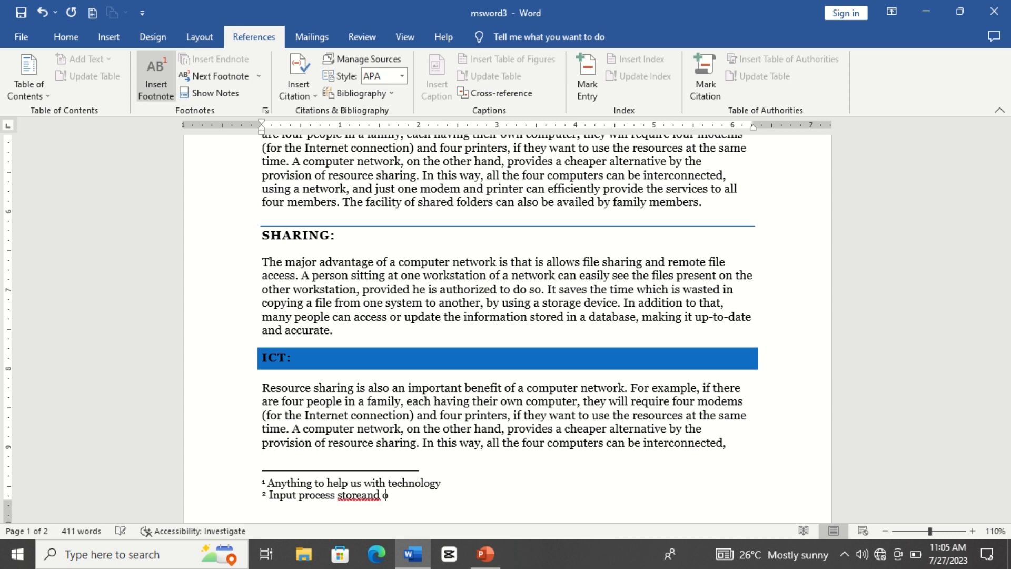
{"action": "type", "text": "utput"}
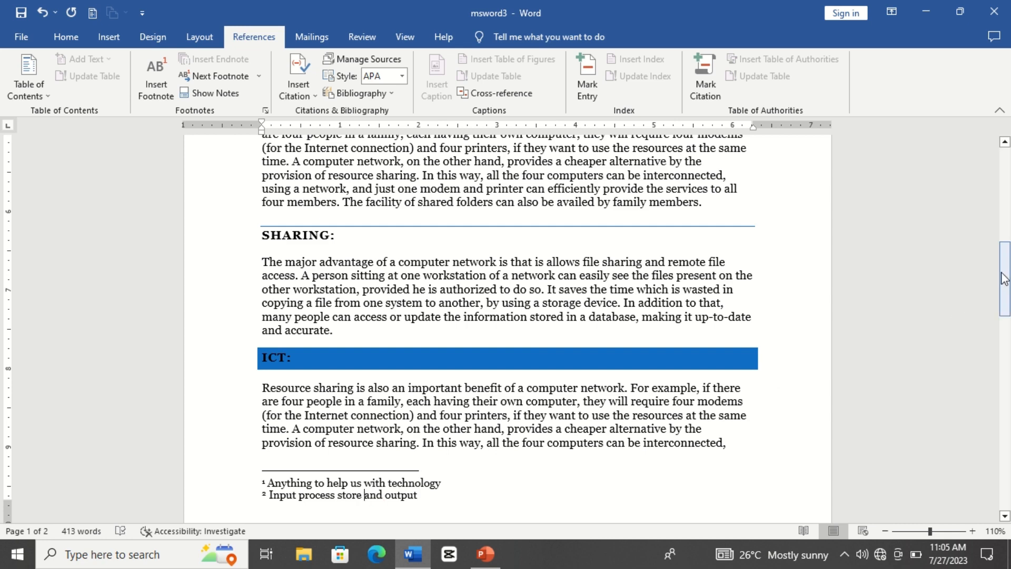
{"action": "mouse_move", "coordinate": [999, 267]}
{"action": "left_mouse_down"}
{"action": "mouse_move", "coordinate": [998, 248]}
{"action": "mouse_move", "coordinate": [1002, 263]}
{"action": "left_mouse_up"}
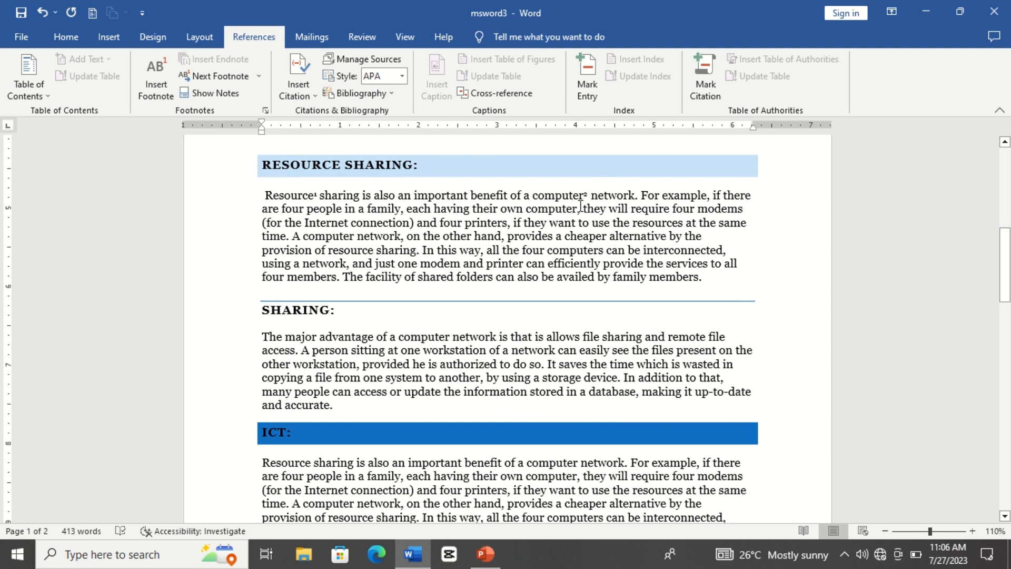
{"action": "mouse_move", "coordinate": [583, 195]}
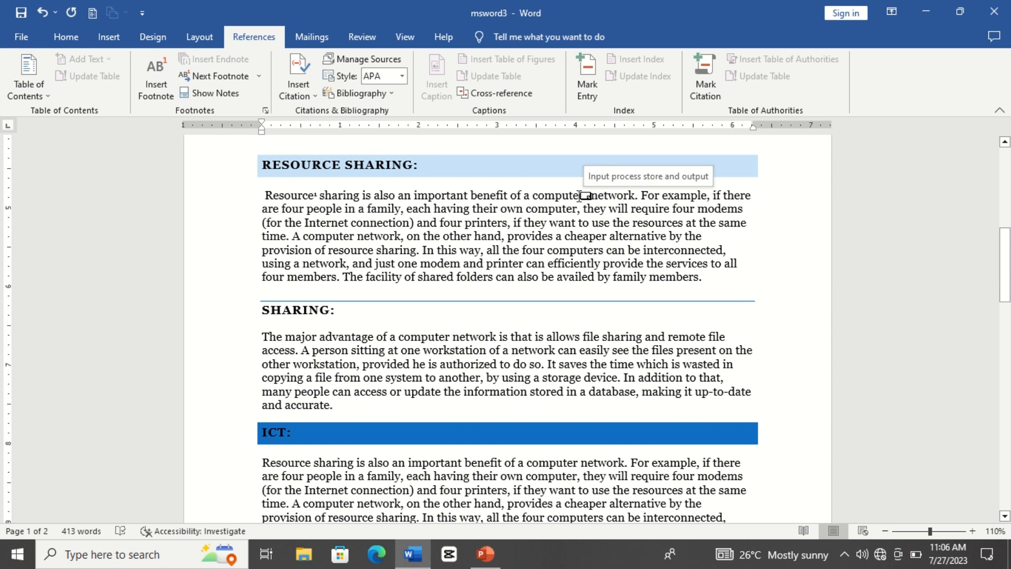
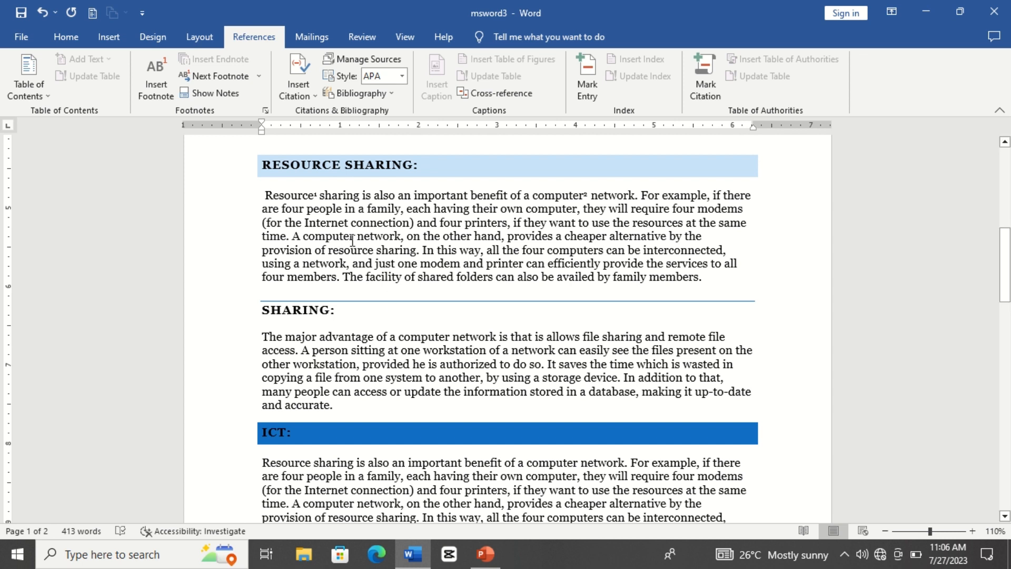
- Add an endnote to "network" in the first line of the Sharing paragraph, reading "Connection for communication"
{"action": "left_click", "coordinate": [376, 232]}
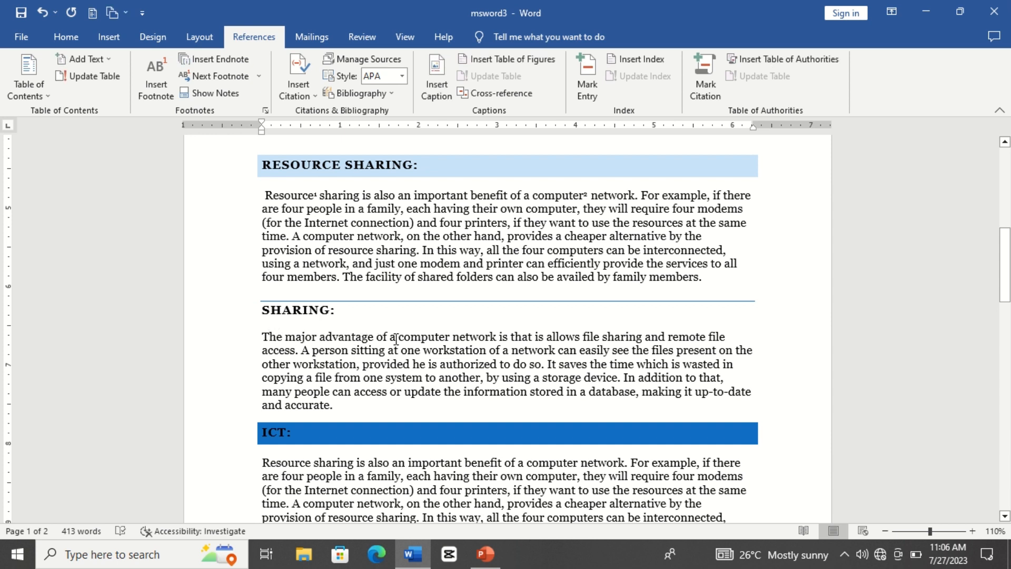
{"action": "left_click_drag", "start_coordinate": [496, 337], "coordinate": [451, 338]}
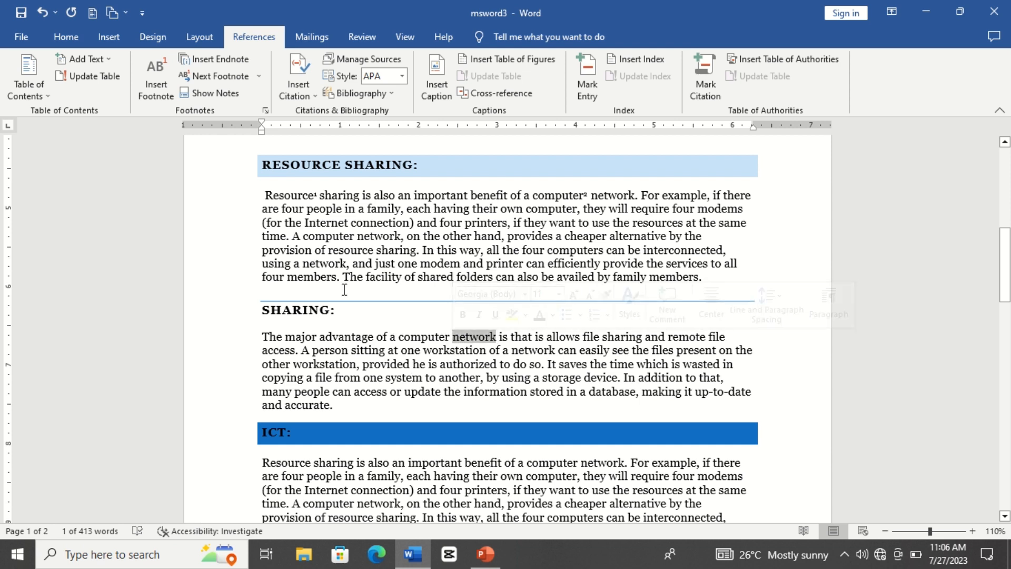
{"action": "left_click", "coordinate": [225, 62]}
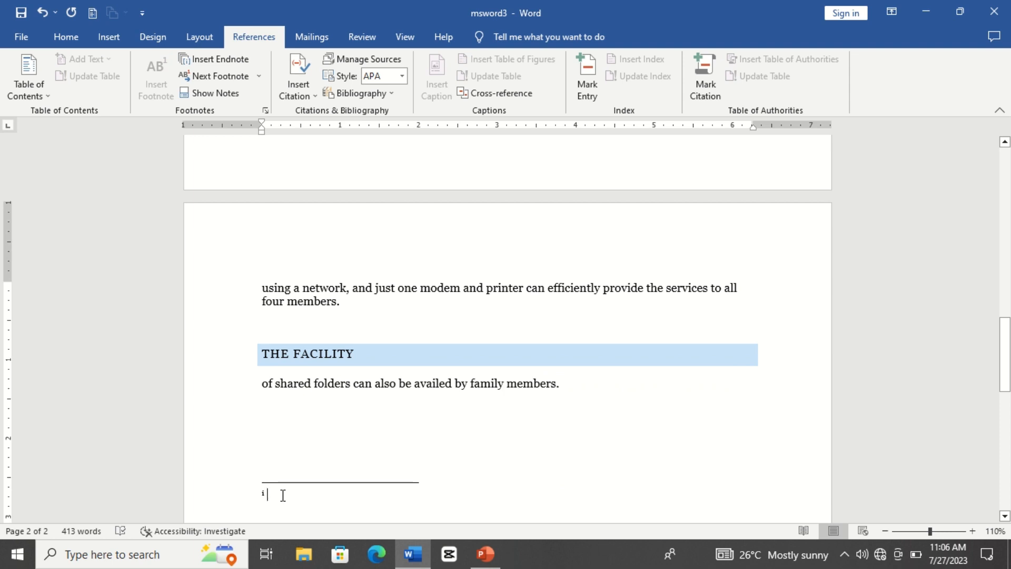
{"action": "type", "text": "connec"}
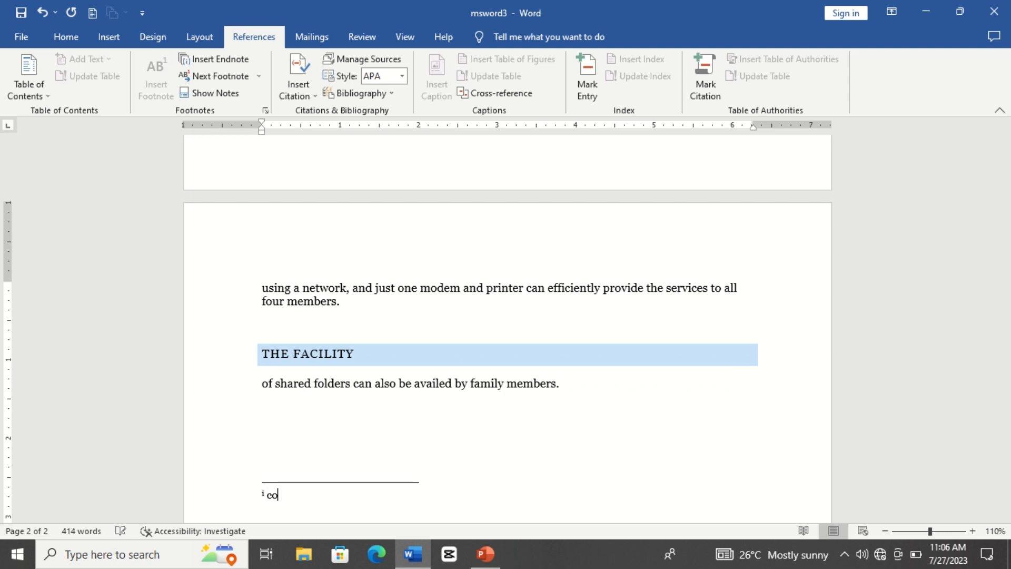
{"action": "type", "text": "tion for communi"}
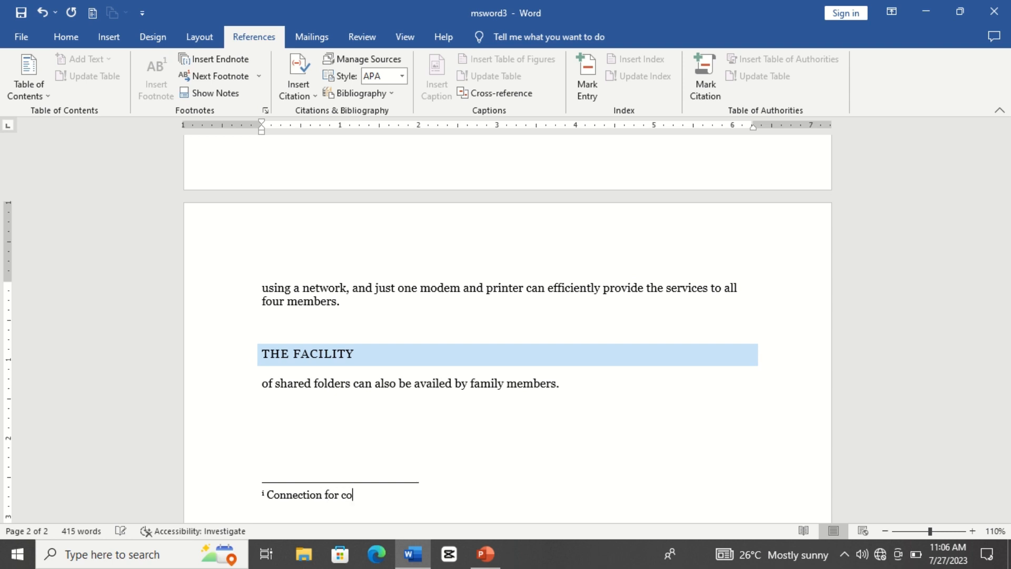
{"action": "type", "text": "cation"}
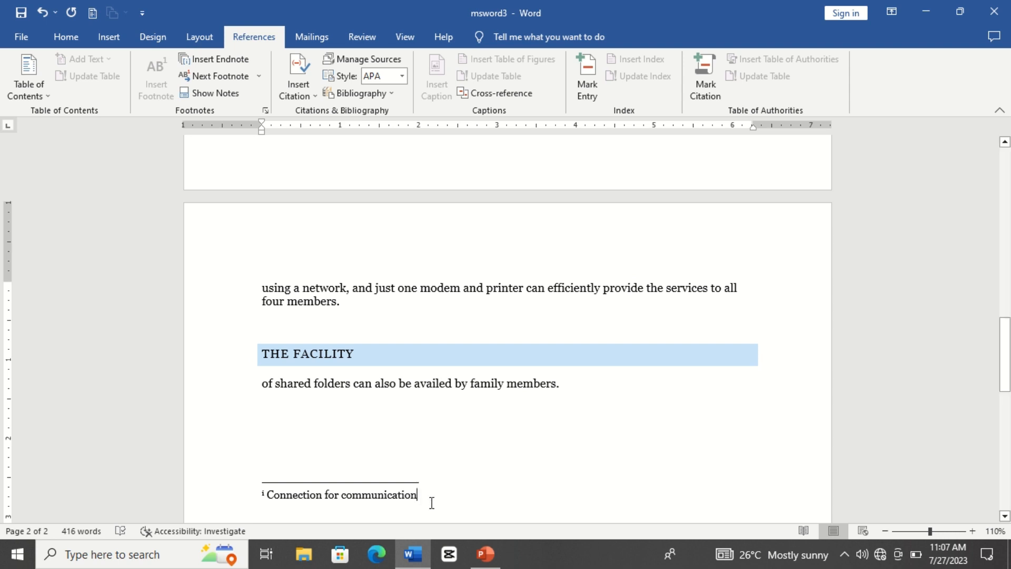
{"action": "left_click_drag", "start_coordinate": [1006, 362], "coordinate": [1006, 265]}
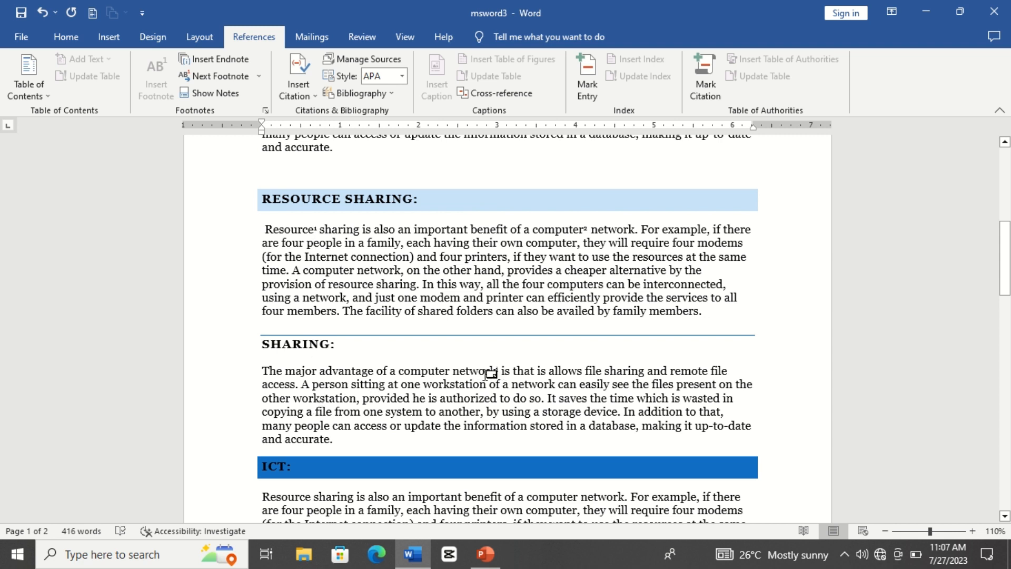
{"action": "mouse_move", "coordinate": [497, 369]}
{"action": "left_click", "coordinate": [236, 96]}
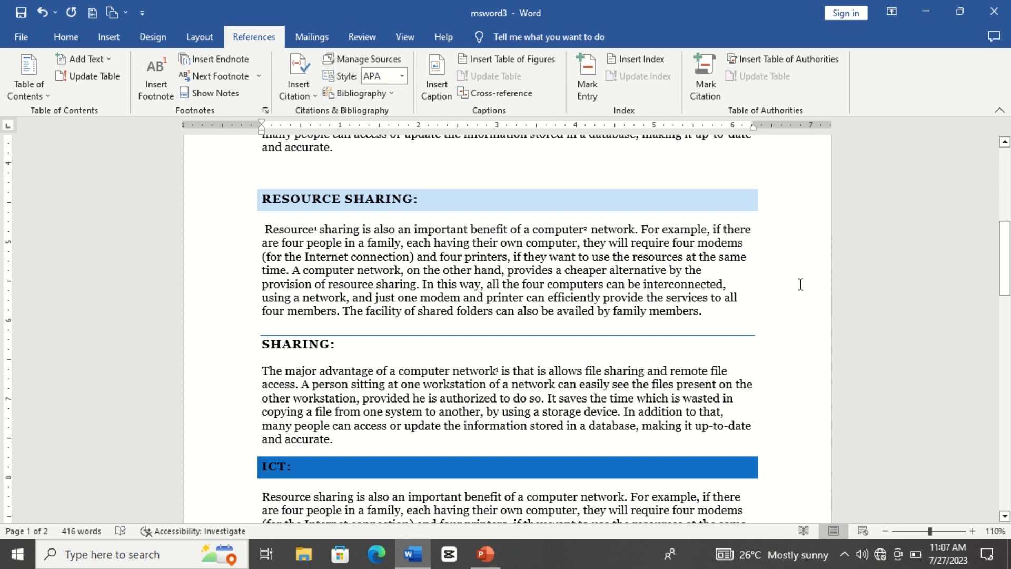
- Add a blank line after the last sentence of the paragraph under the heading The Facility
{"action": "left_click_drag", "start_coordinate": [1007, 253], "coordinate": [1007, 210]}
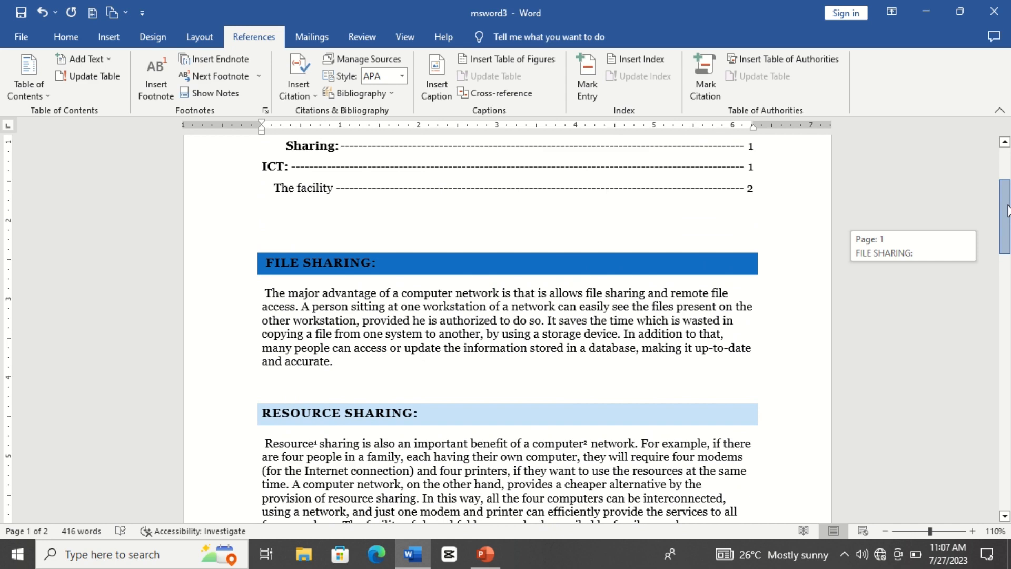
{"action": "mouse_move", "coordinate": [1006, 211]}
{"action": "left_mouse_down"}
{"action": "mouse_move", "coordinate": [1007, 178]}
{"action": "mouse_move", "coordinate": [1009, 242]}
{"action": "mouse_move", "coordinate": [1008, 210]}
{"action": "mouse_move", "coordinate": [1009, 231]}
{"action": "left_mouse_up"}
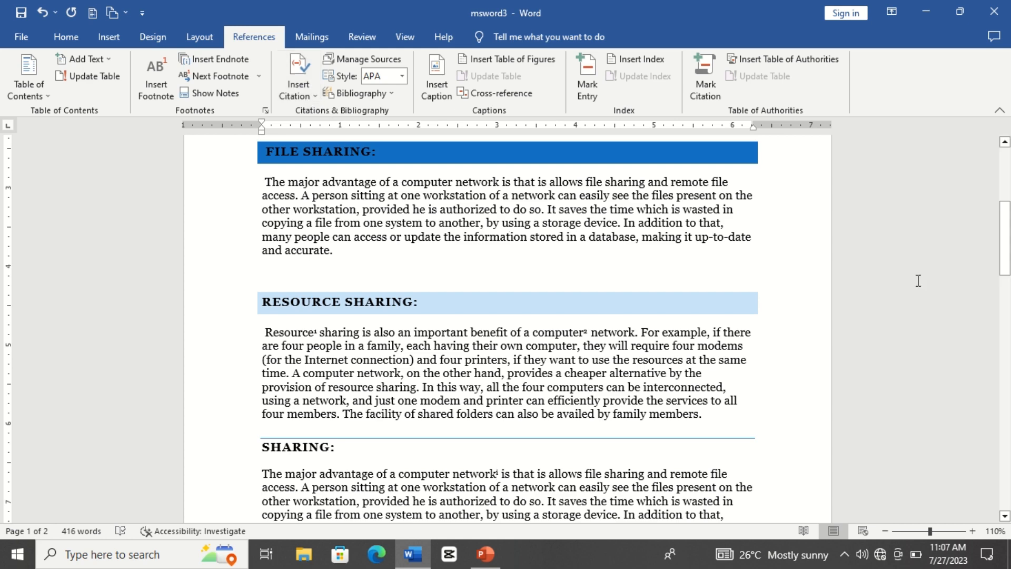
{"action": "left_click_drag", "start_coordinate": [1007, 266], "coordinate": [1006, 375]}
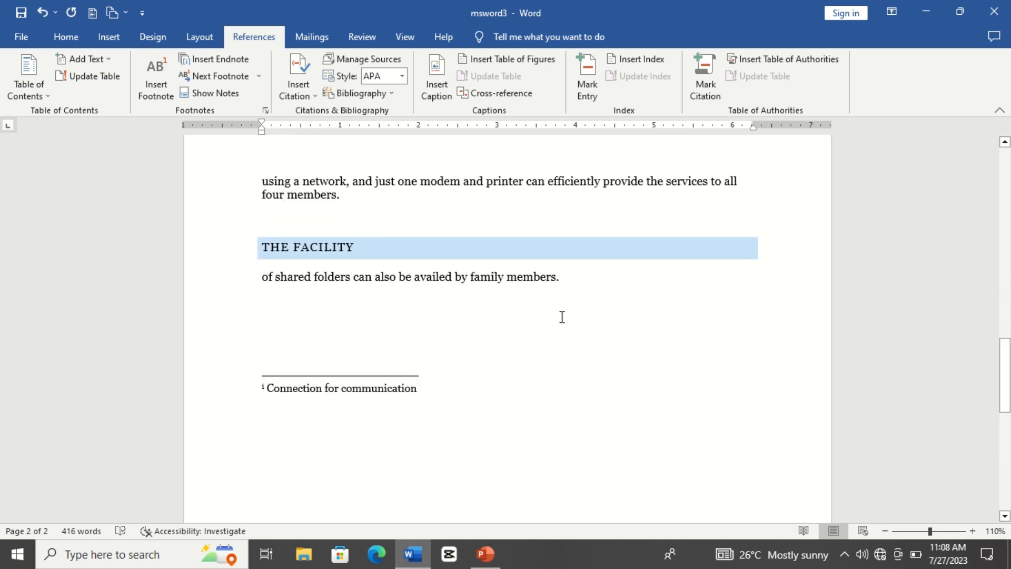
{"action": "left_click", "coordinate": [569, 286]}
{"action": "key", "text": "Return"}
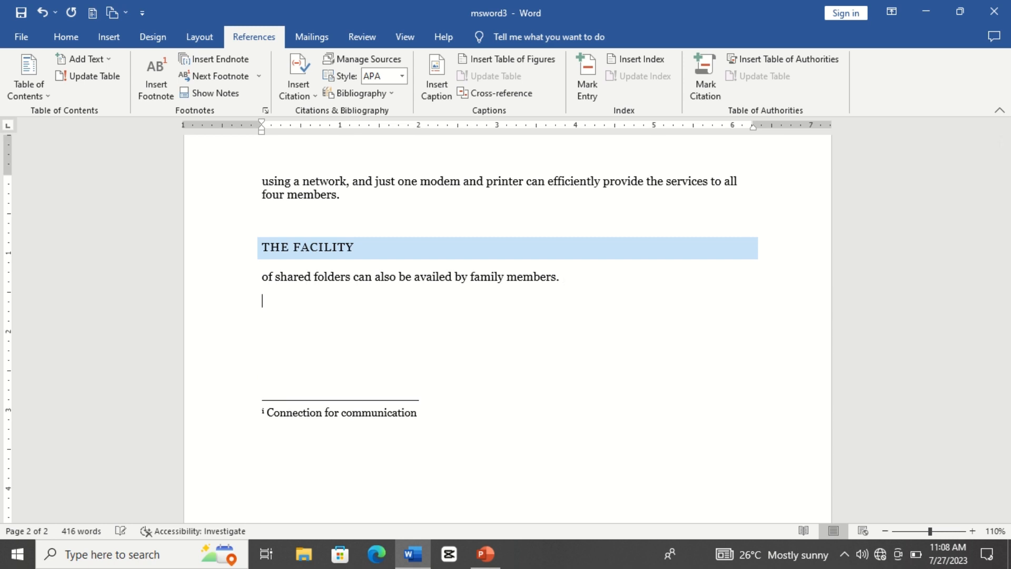
- Try inserting a citation from a new Book source with its bibliography fields left empty on the blank line, and undo it
{"action": "left_click", "coordinate": [306, 92]}
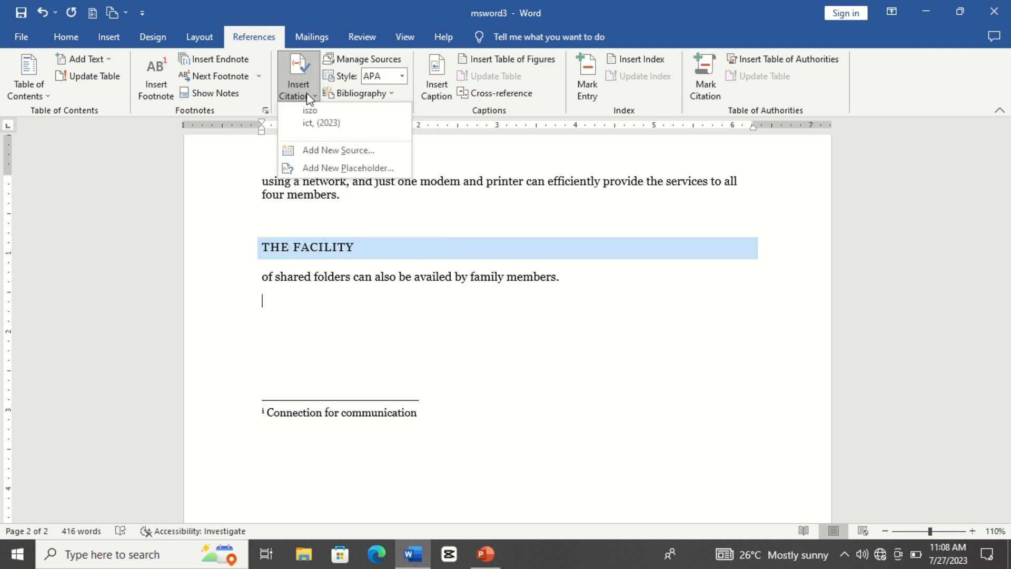
{"action": "left_click", "coordinate": [338, 151]}
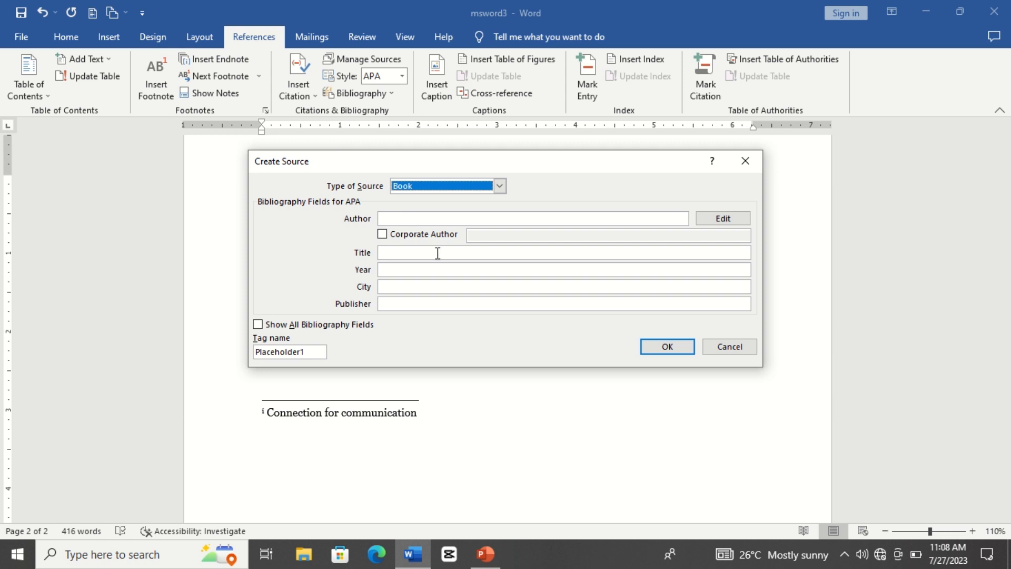
{"action": "left_click", "coordinate": [450, 217]}
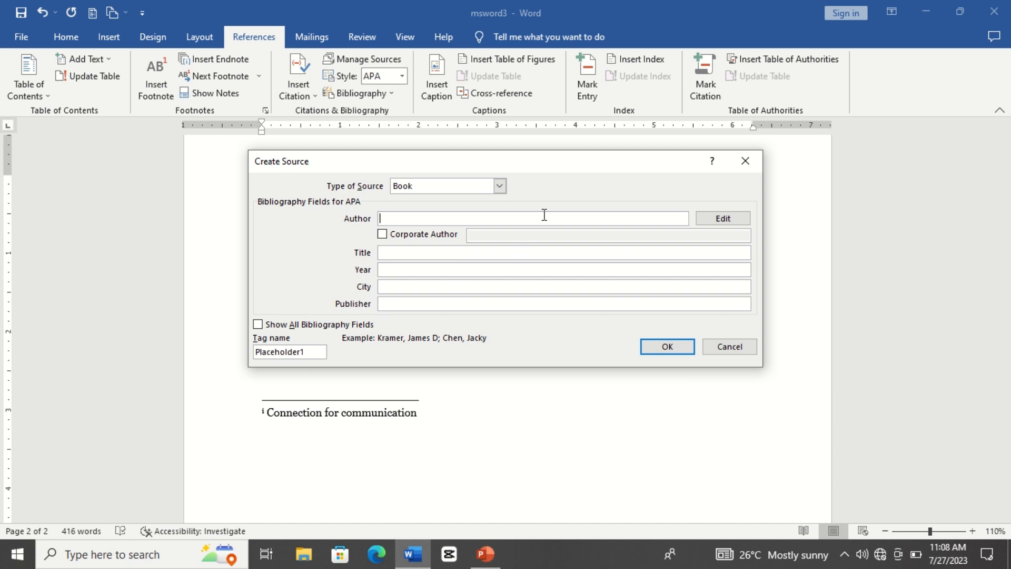
{"action": "left_click", "coordinate": [667, 346]}
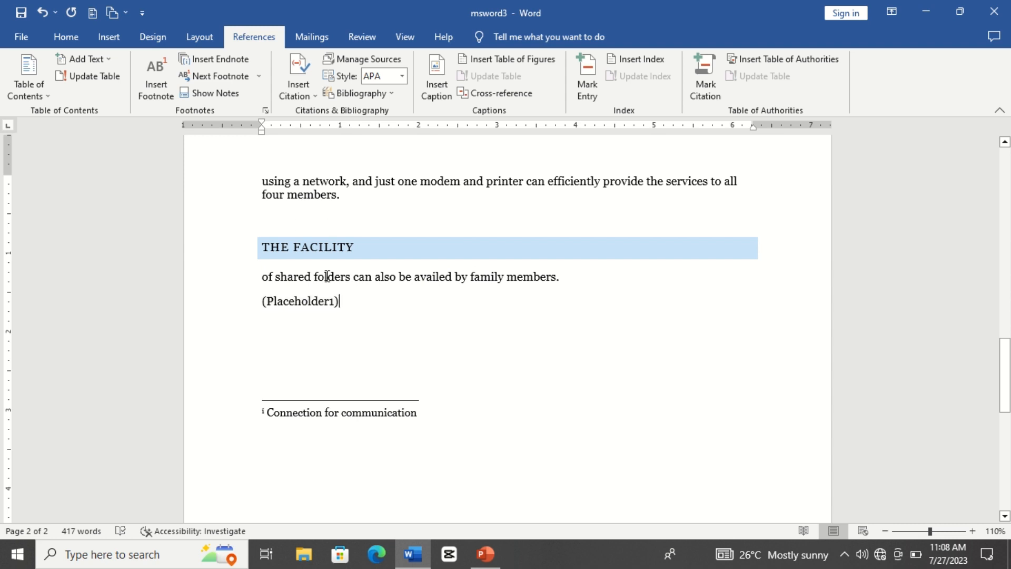
{"action": "key", "text": "ctrl+z"}
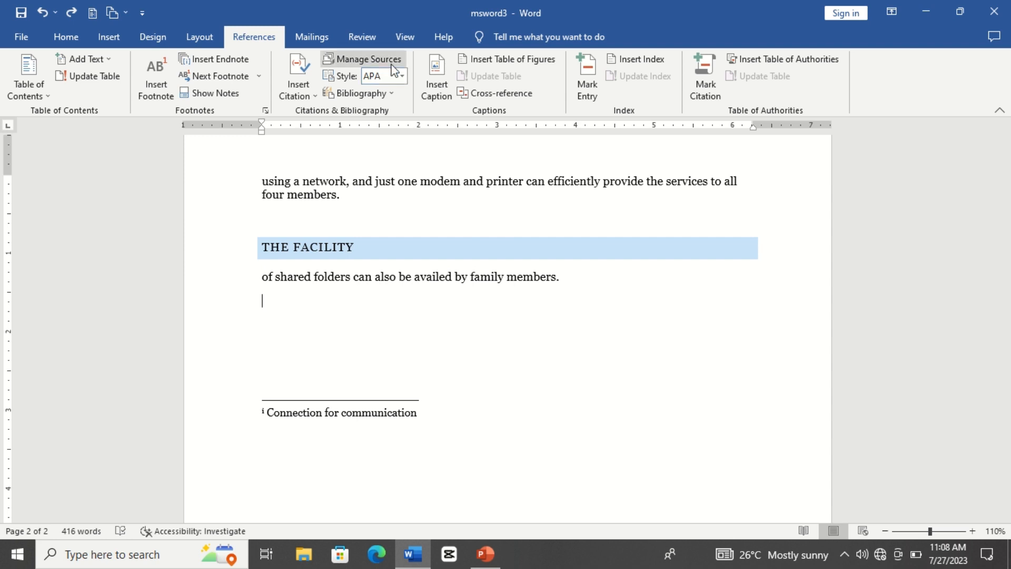
- Examine the document's managed sources, the available citation styles and the built-in bibliography layouts
{"action": "left_click", "coordinate": [370, 62]}
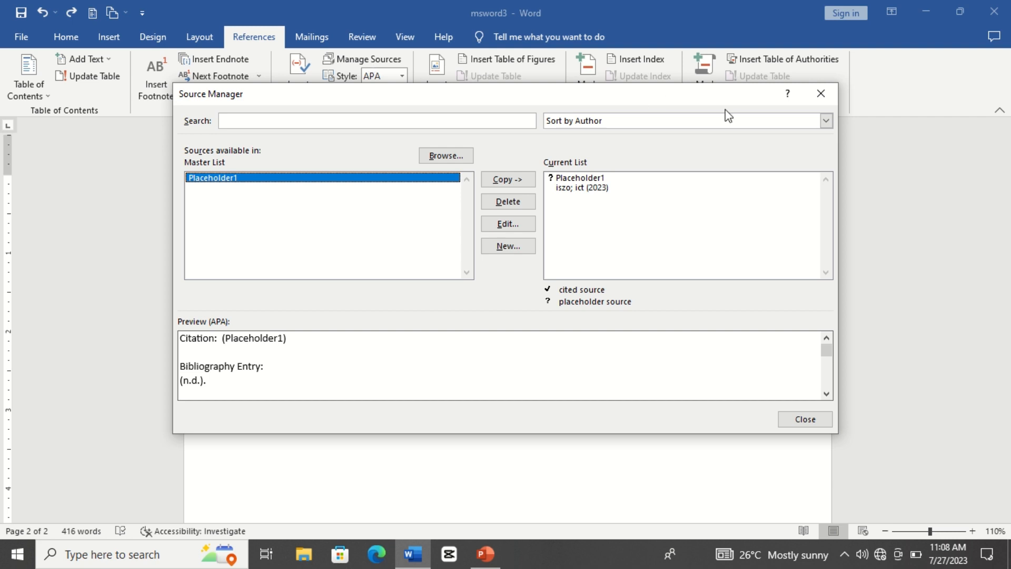
{"action": "left_click", "coordinate": [820, 100]}
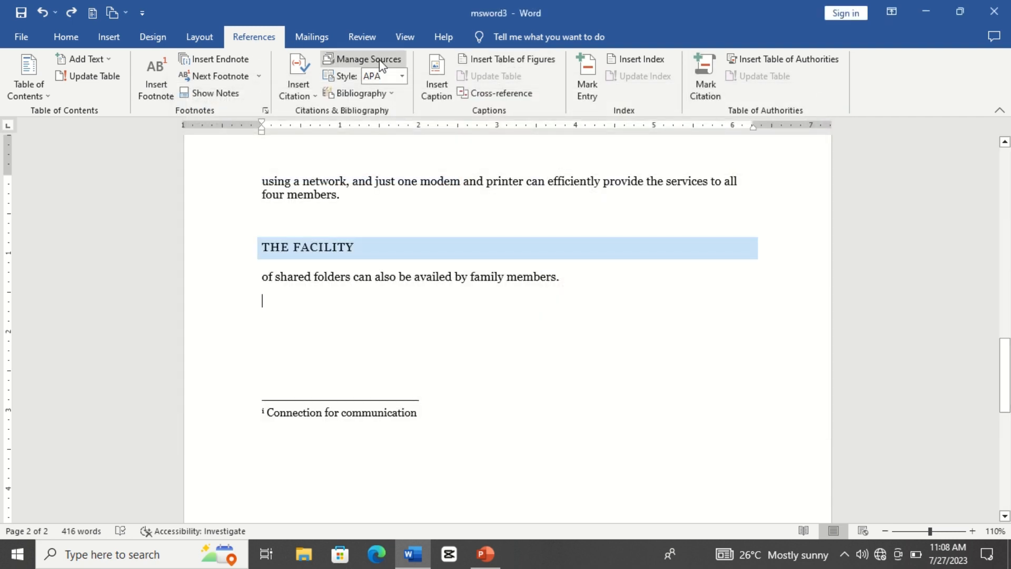
{"action": "left_click", "coordinate": [402, 77]}
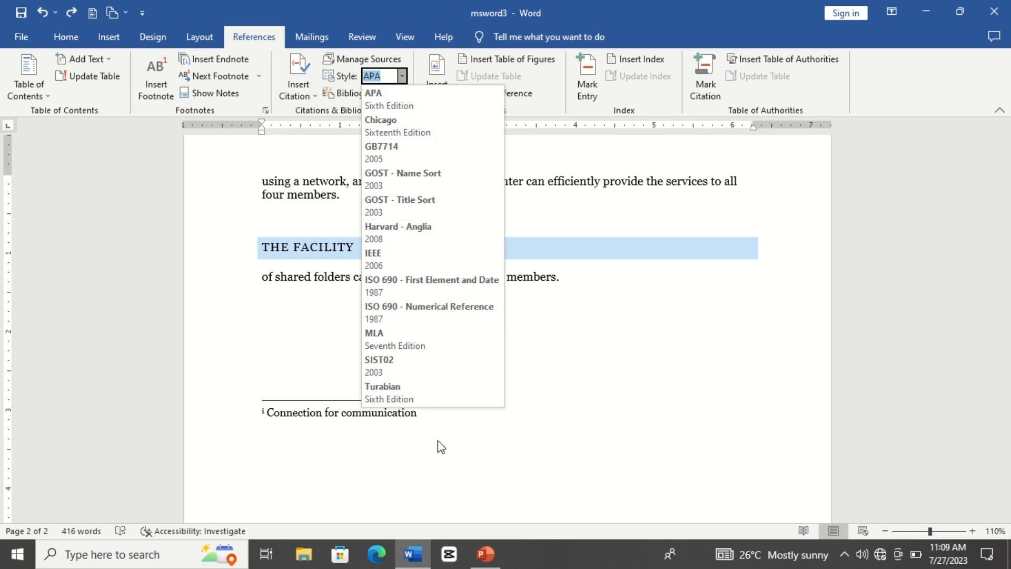
{"action": "left_click", "coordinate": [550, 333]}
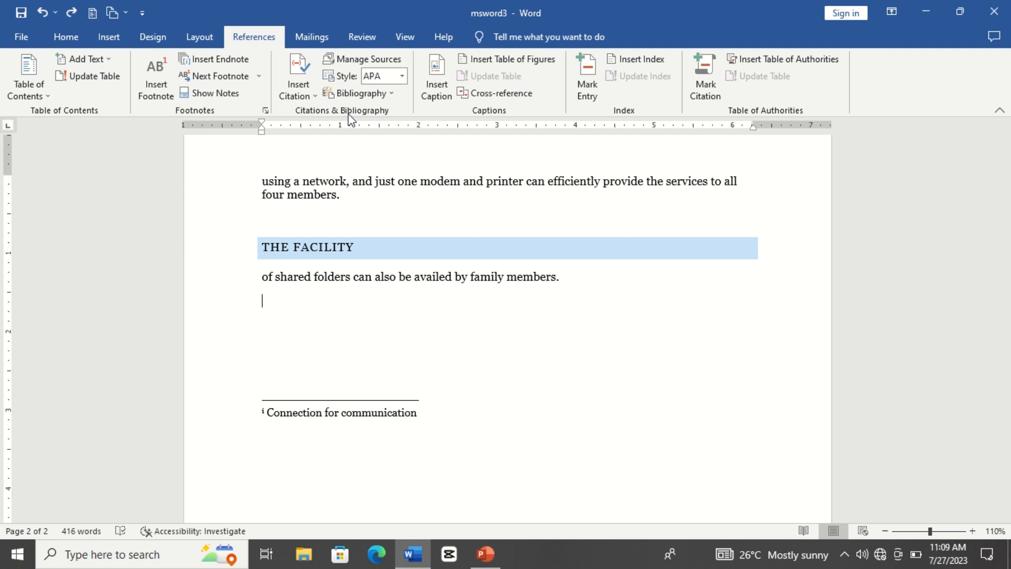
{"action": "left_click", "coordinate": [390, 97]}
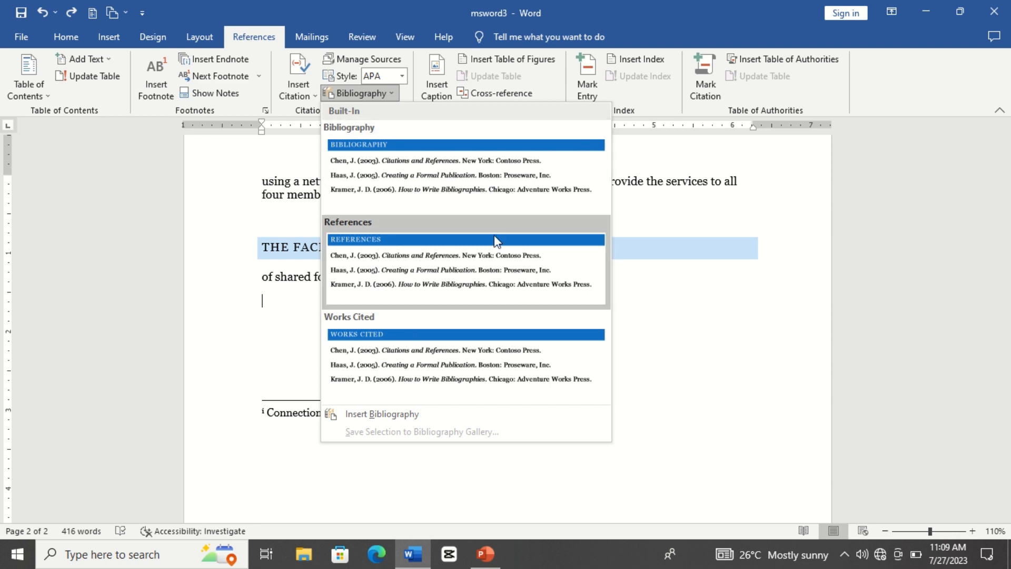
{"action": "left_click", "coordinate": [735, 407]}
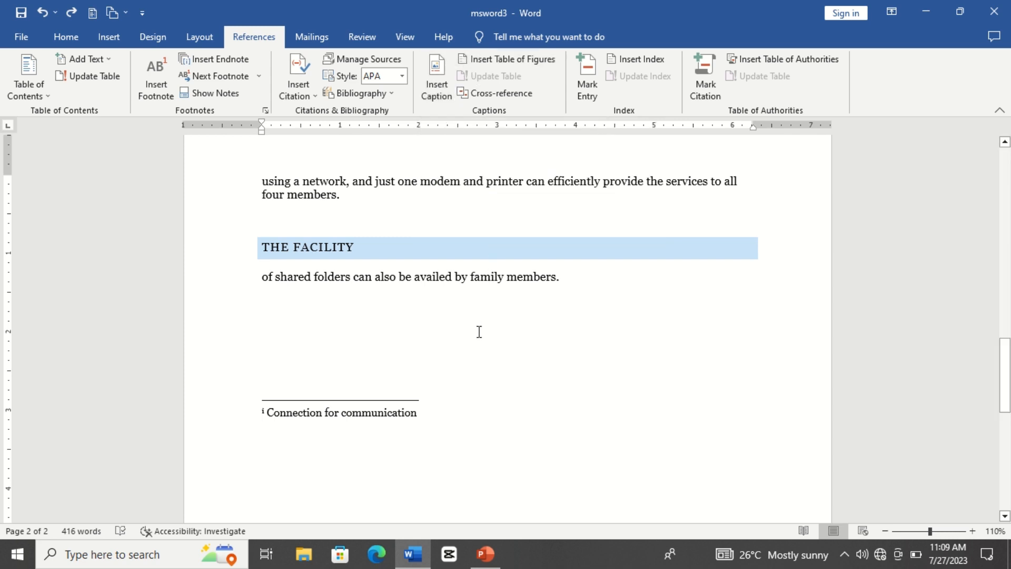
- Draw a heart shape about 1.28" high and 1.49" wide in the empty area below the last paragraph
{"action": "left_click", "coordinate": [410, 334]}
{"action": "left_click", "coordinate": [111, 36]}
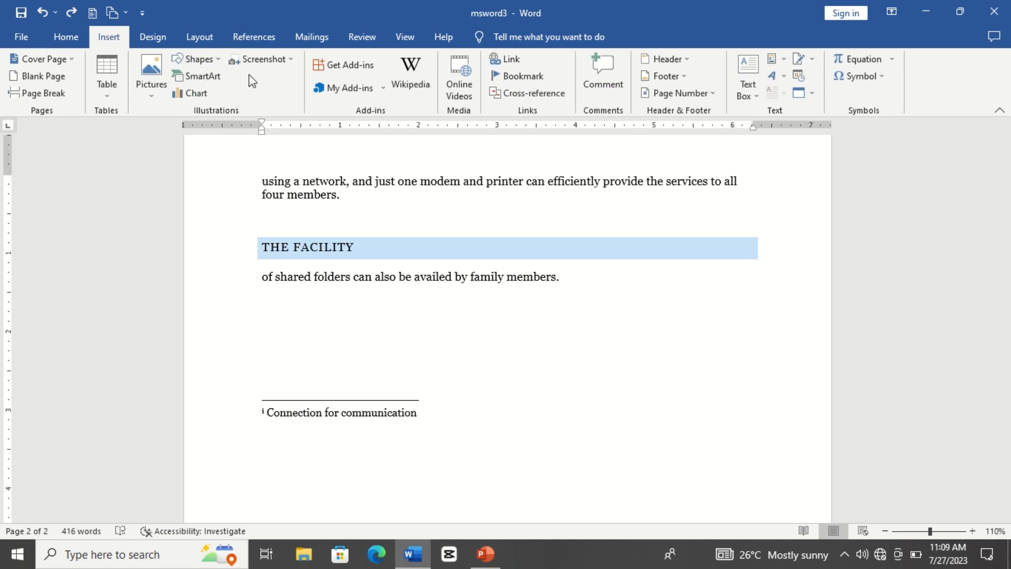
{"action": "left_click", "coordinate": [211, 59]}
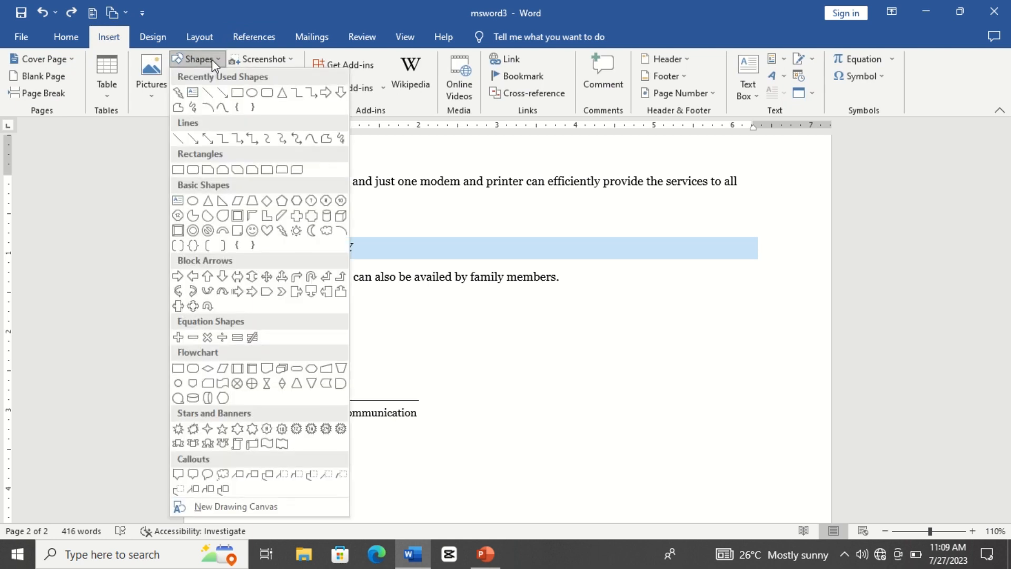
{"action": "left_click", "coordinate": [267, 230]}
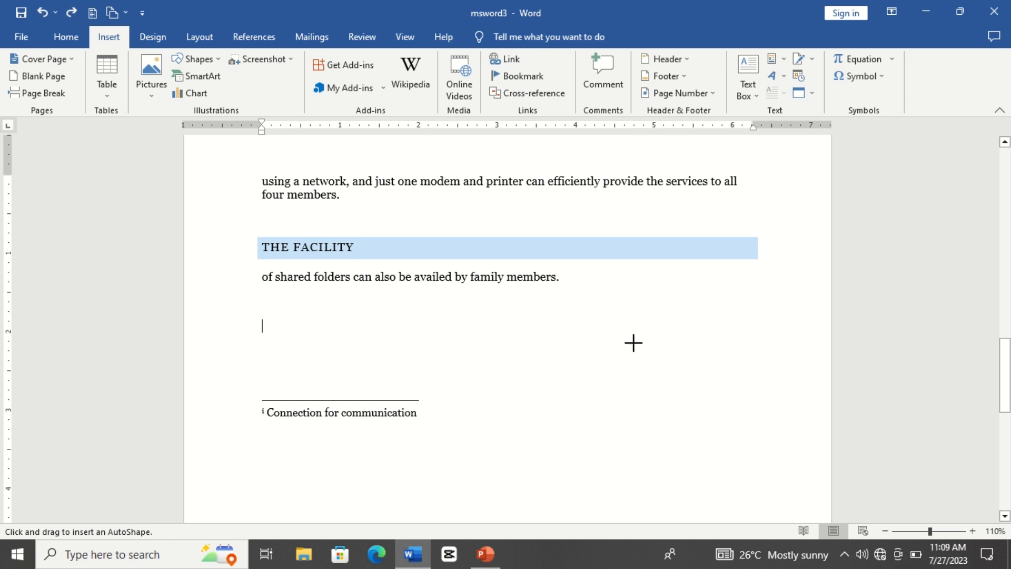
{"action": "left_click_drag", "start_coordinate": [627, 337], "coordinate": [744, 438]}
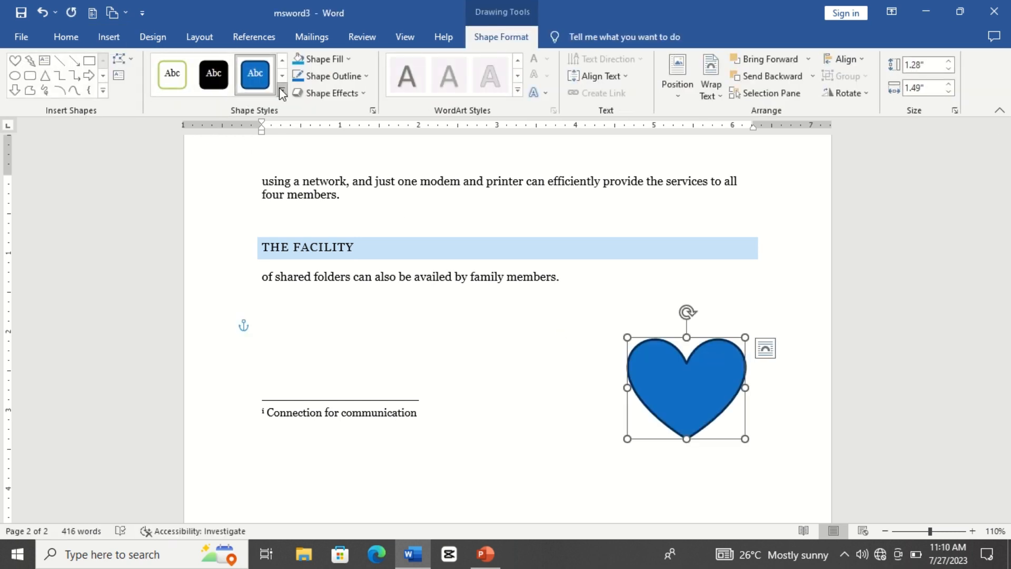
- Apply the glossy blue theme style to the heart and change its fill to the standard light blue
{"action": "left_click", "coordinate": [282, 92]}
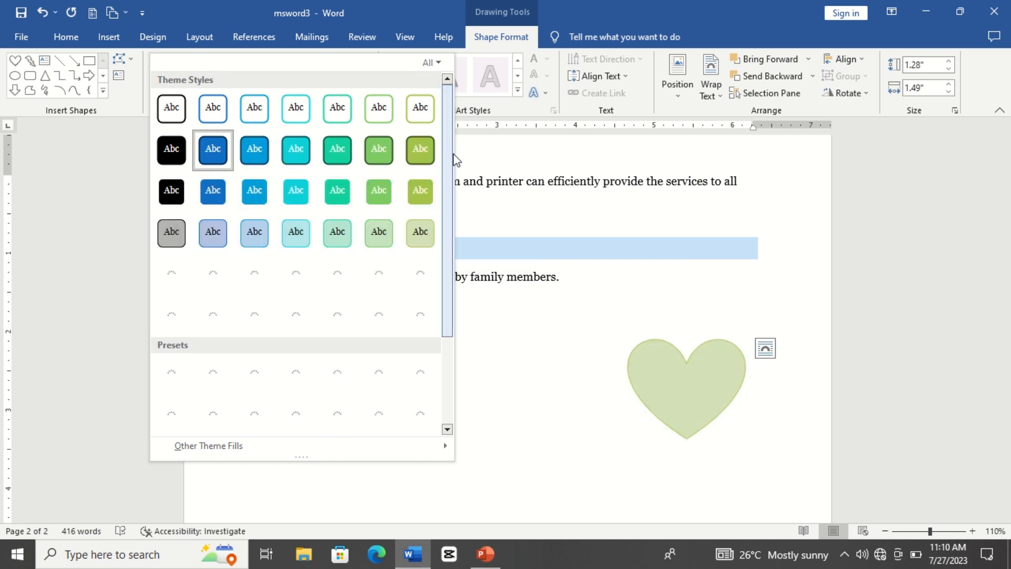
{"action": "left_click_drag", "start_coordinate": [449, 153], "coordinate": [446, 106]}
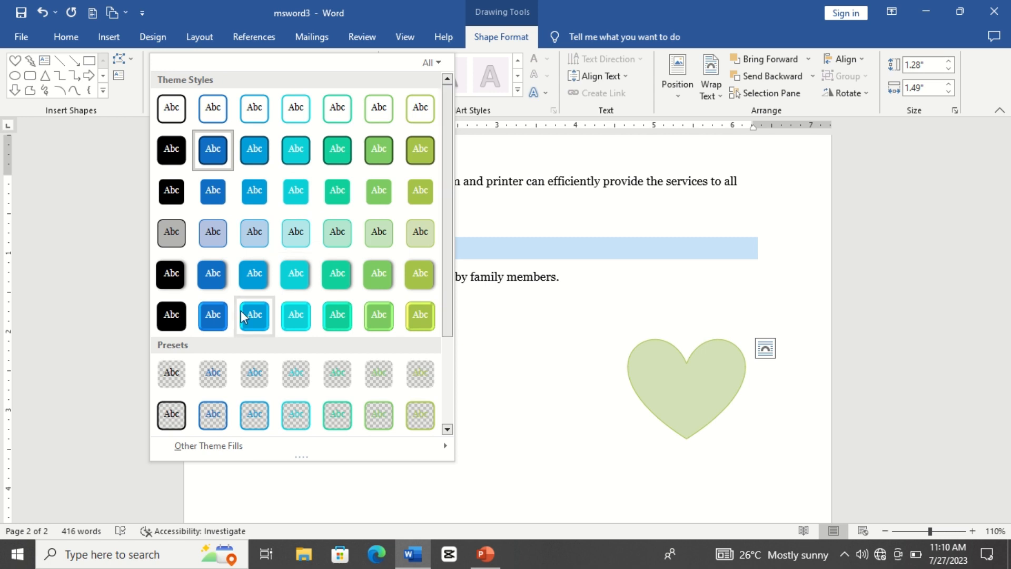
{"action": "left_click", "coordinate": [217, 317]}
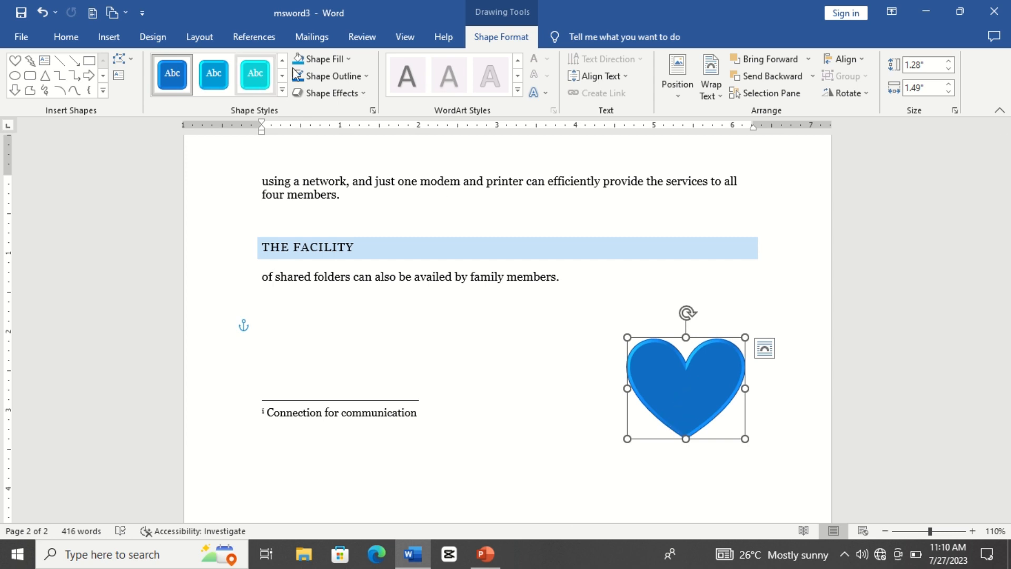
{"action": "left_click", "coordinate": [346, 60]}
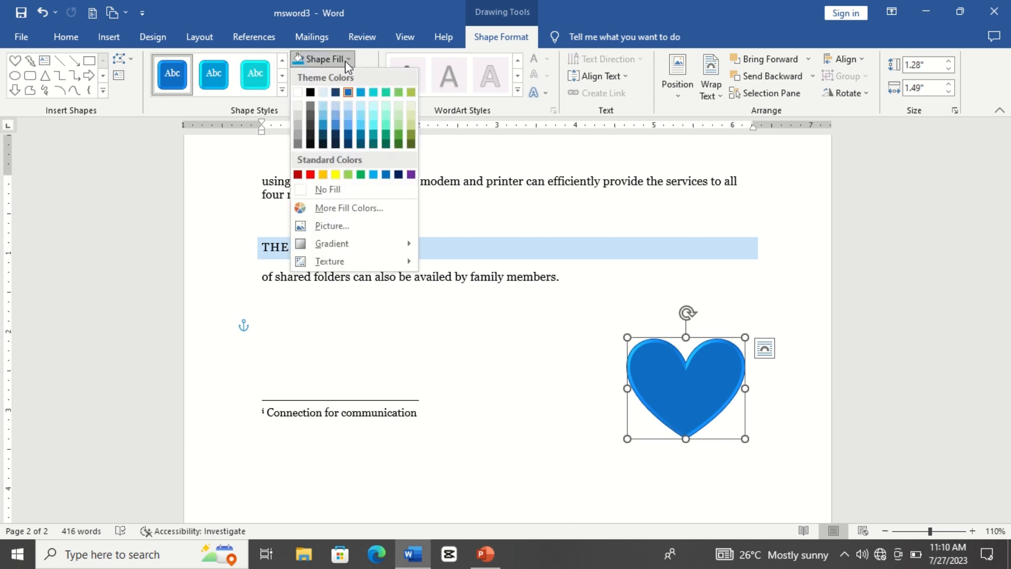
{"action": "left_click", "coordinate": [373, 174]}
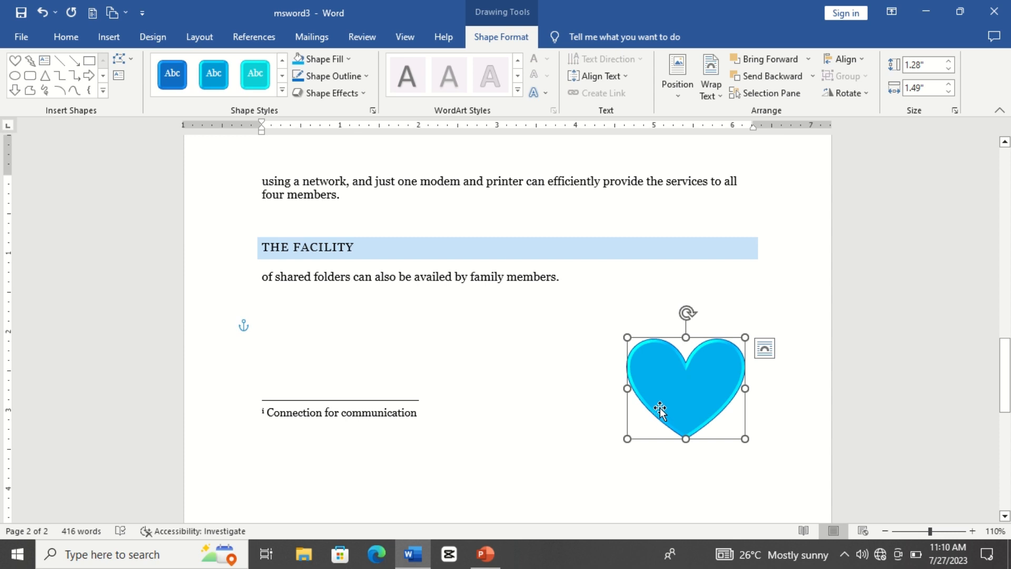
- Insert a numbered figure caption reading "friendship" below the heart, with the label excluded
{"action": "left_click", "coordinate": [246, 41]}
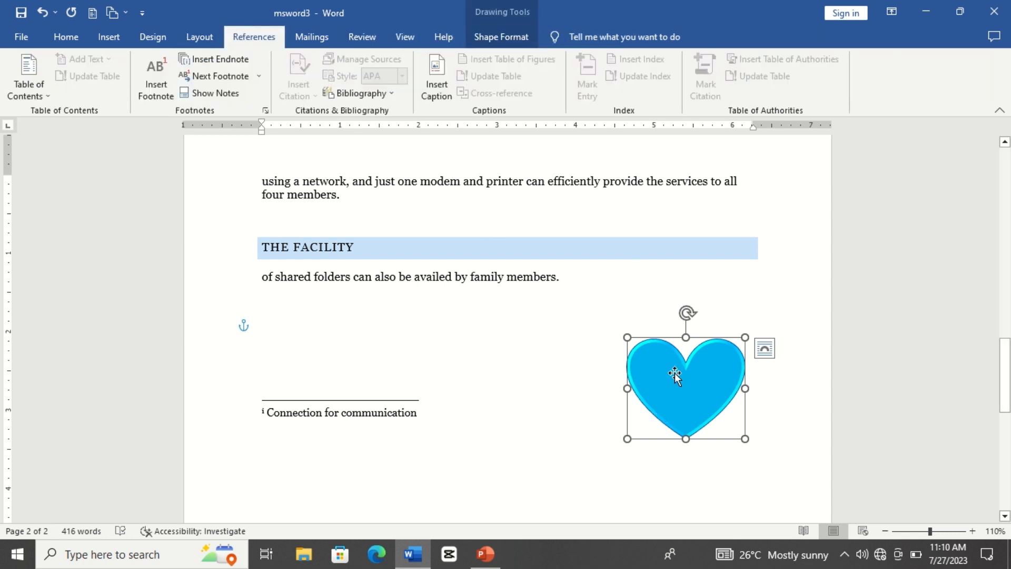
{"action": "left_click", "coordinate": [438, 87]}
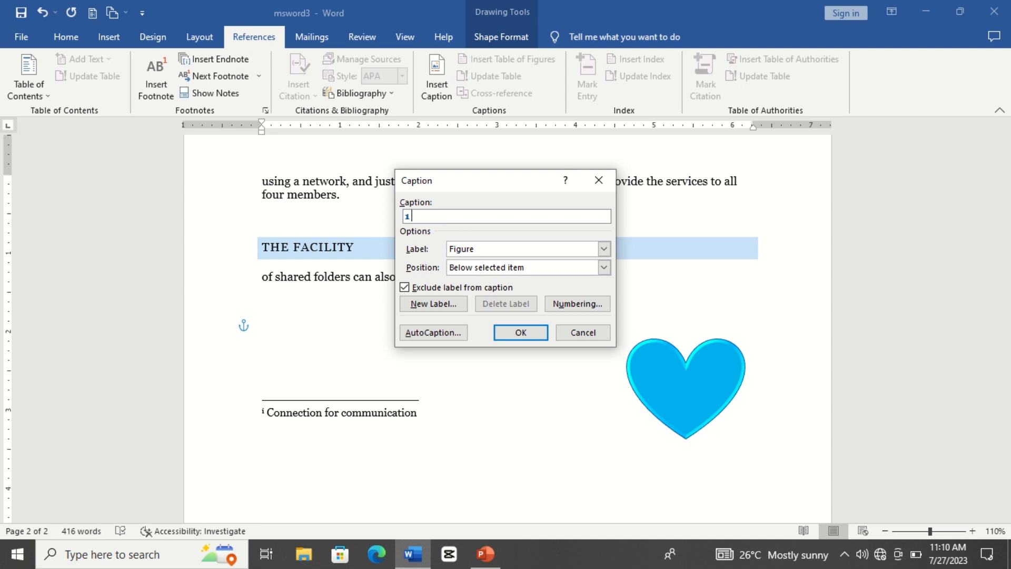
{"action": "type", "text": "friendship"}
{"action": "left_click", "coordinate": [520, 332]}
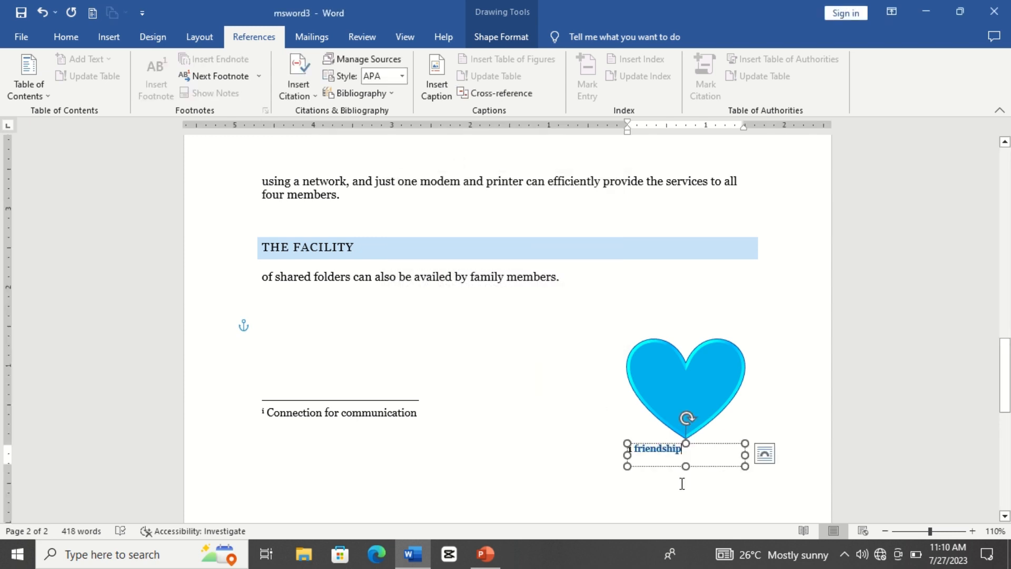
{"action": "left_click", "coordinate": [648, 488]}
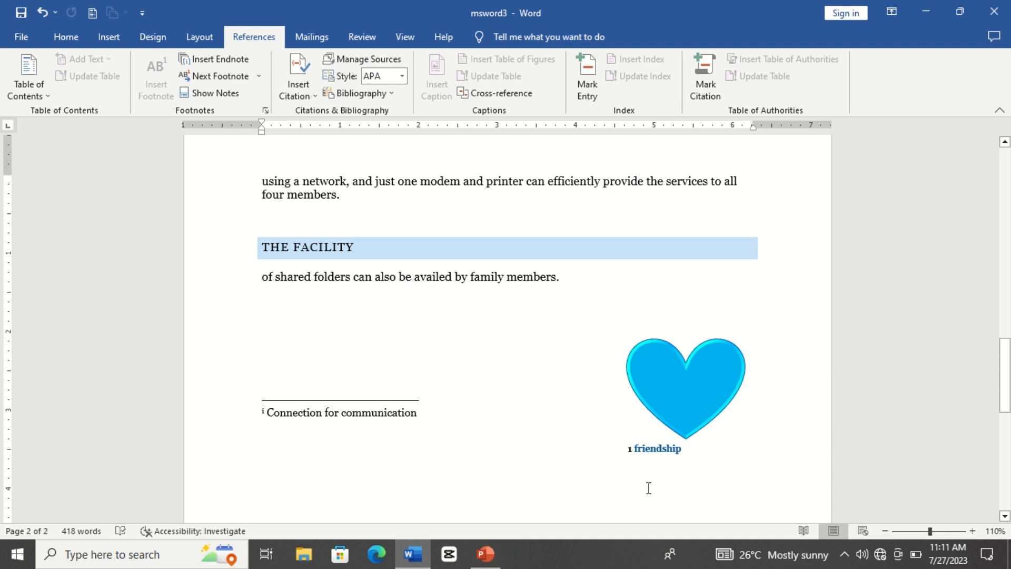
{"action": "left_click", "coordinate": [678, 403]}
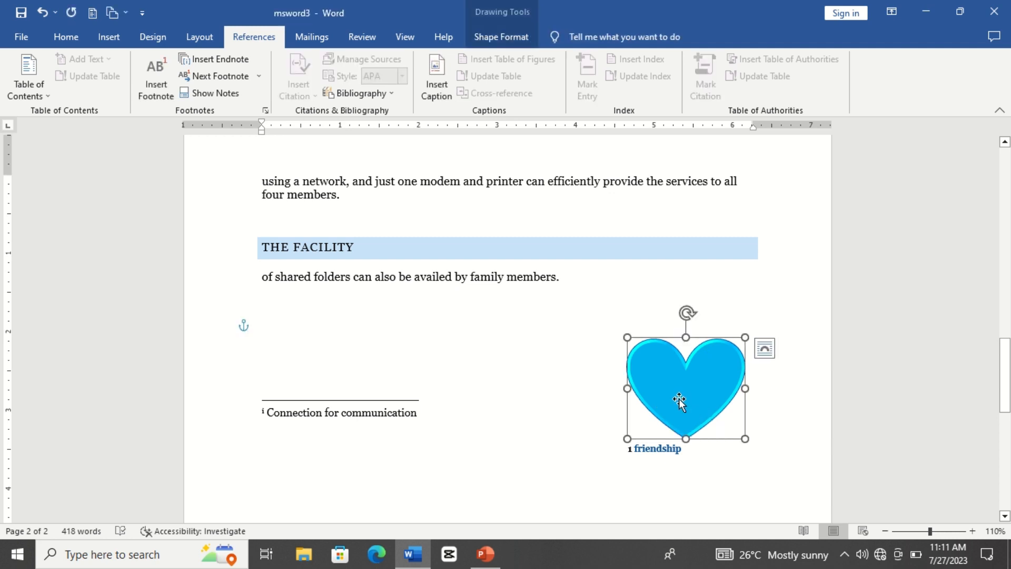
{"action": "left_click", "coordinate": [733, 459]}
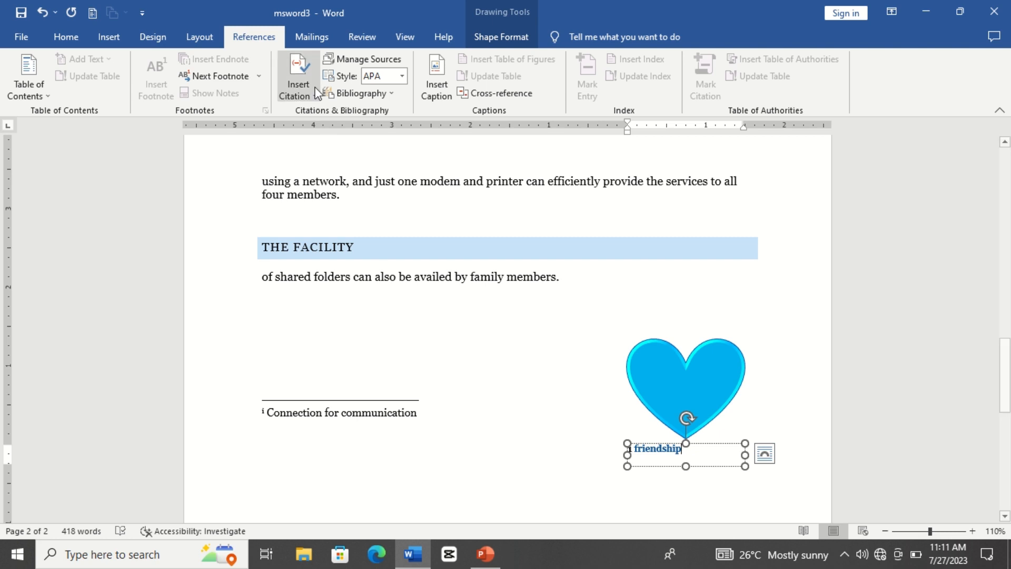
{"action": "left_click", "coordinate": [686, 408]}
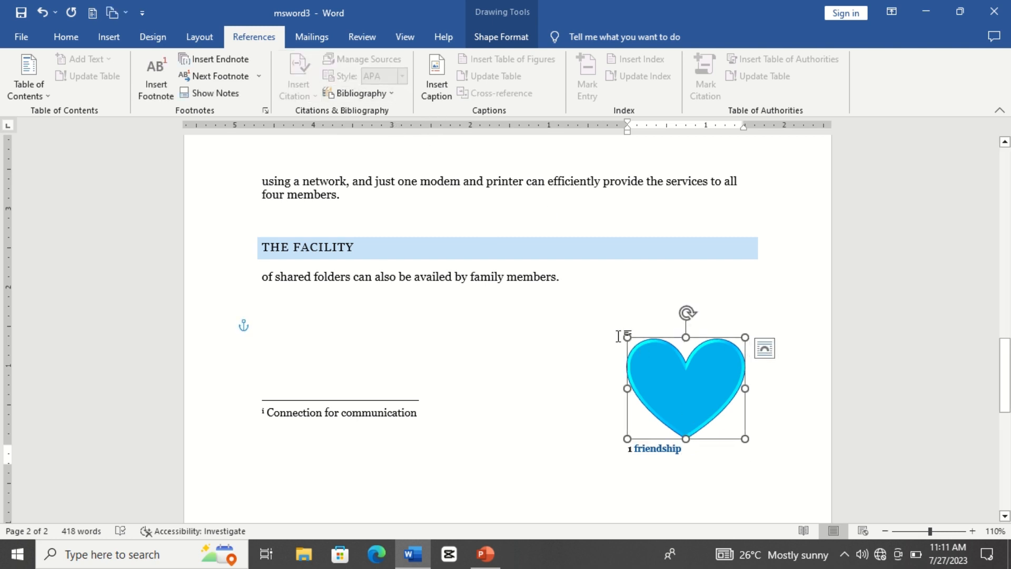
{"action": "left_click", "coordinate": [488, 349]}
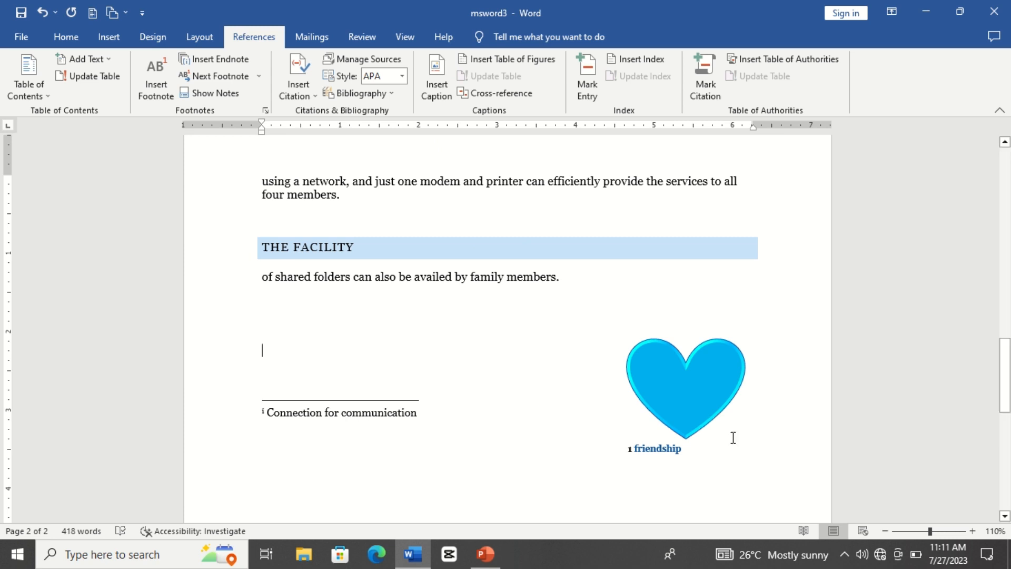
{"action": "left_click", "coordinate": [726, 384]}
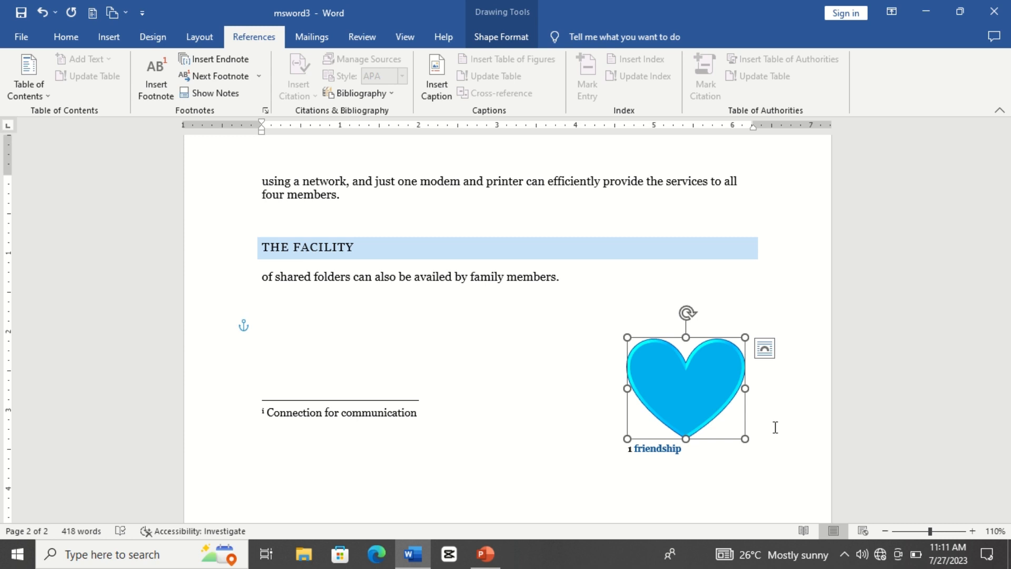
{"action": "left_click", "coordinate": [584, 448]}
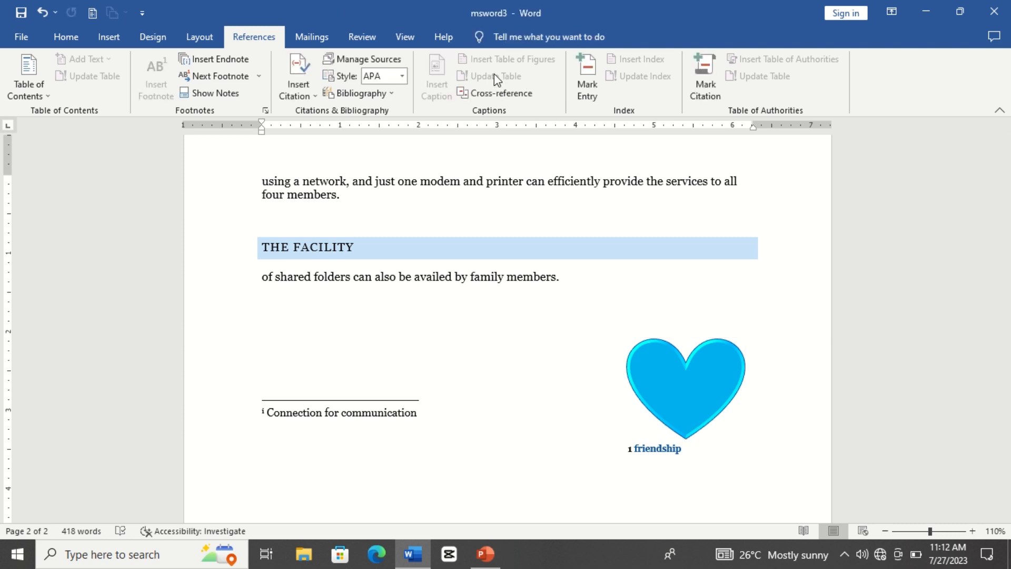
{"action": "left_click", "coordinate": [489, 349]}
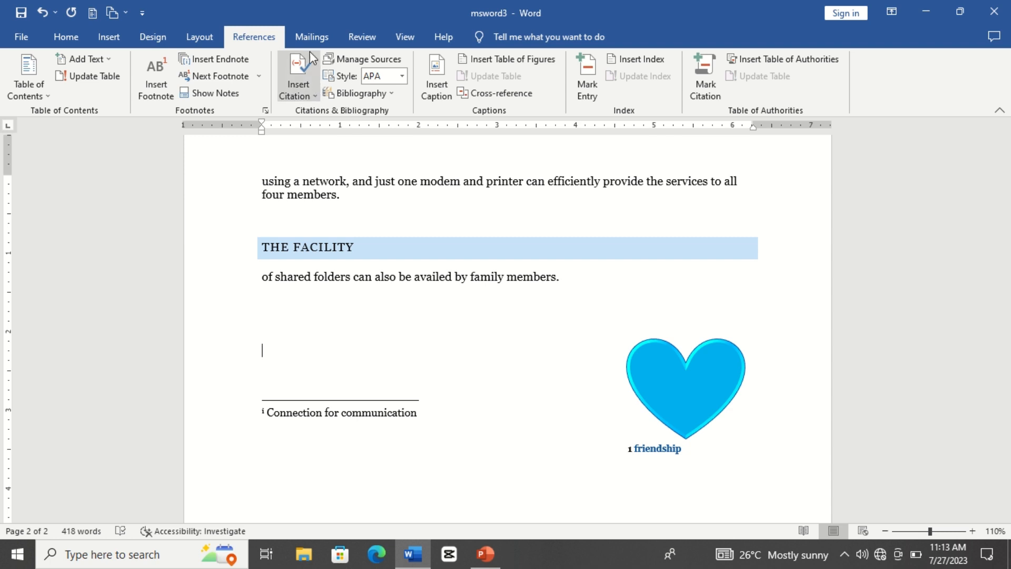
{"action": "left_click", "coordinate": [308, 33]}
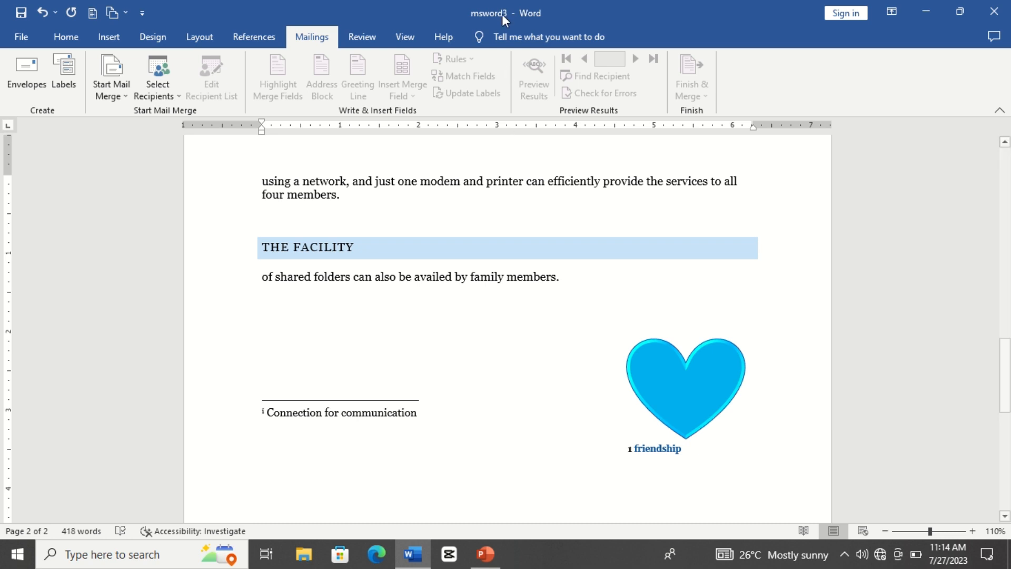
{"action": "mouse_move", "coordinate": [466, 10]}
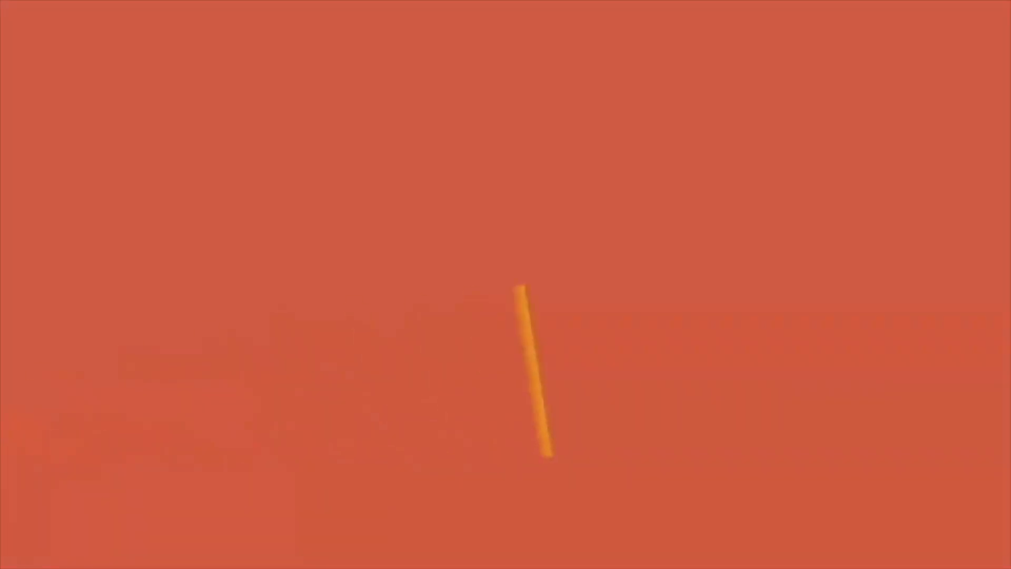